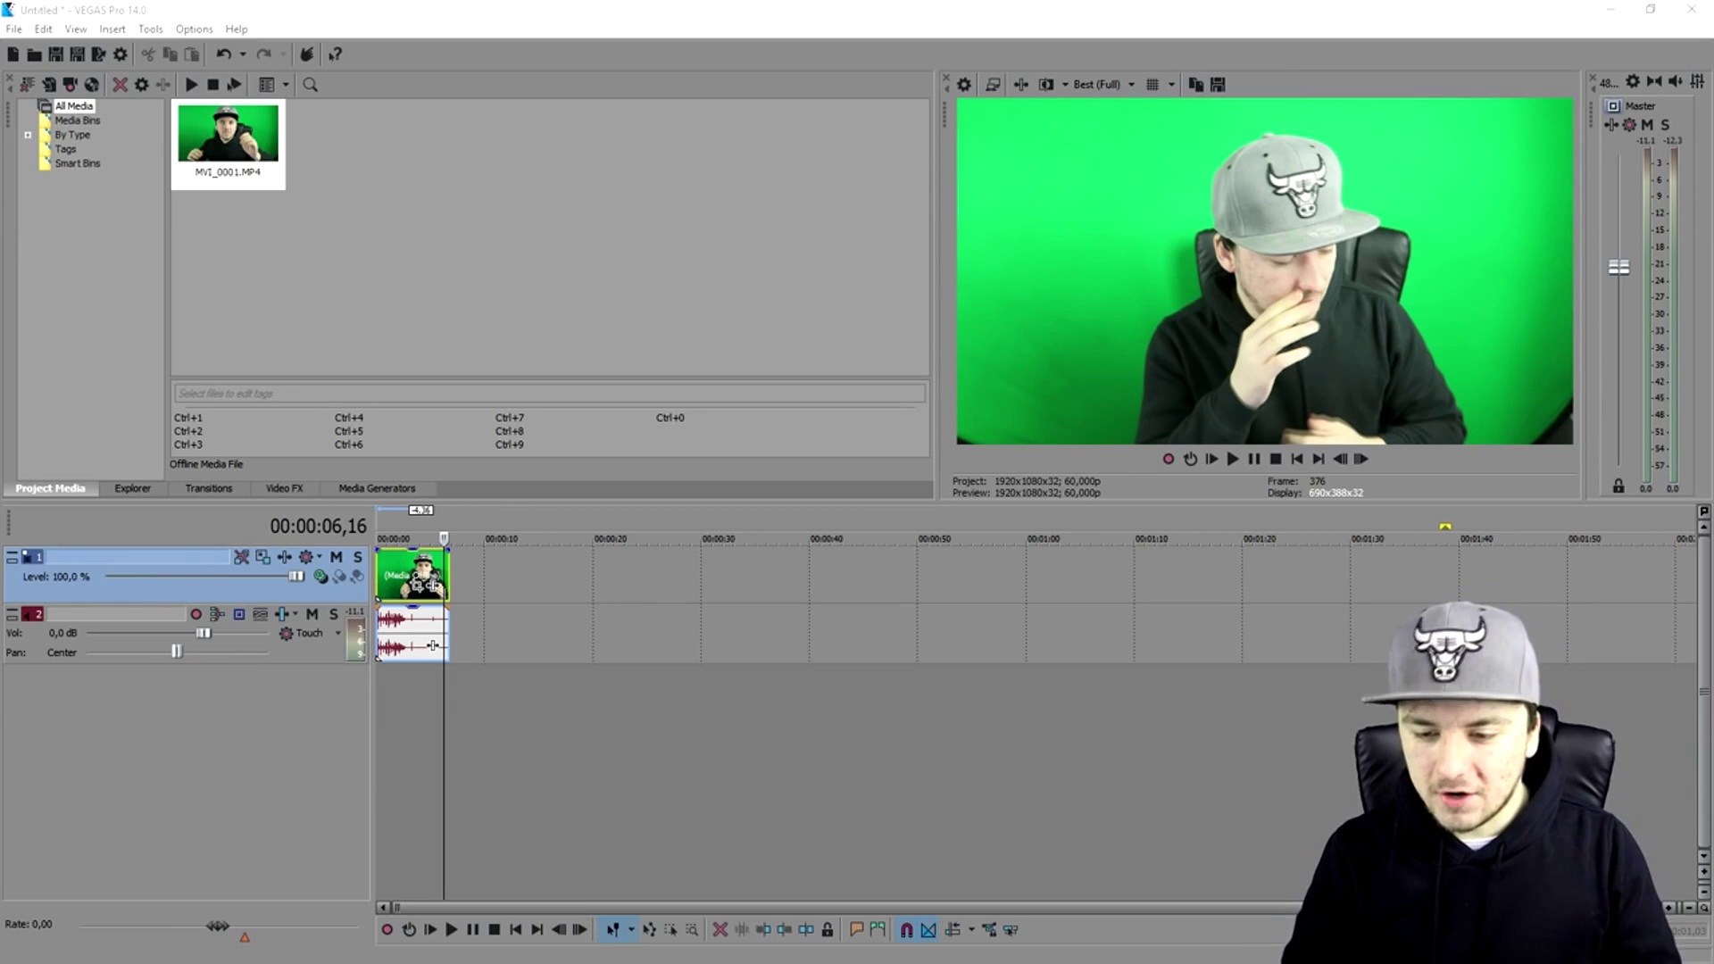
- Rewind to the project start and switch to the Explorer folder holding wasted template chroma keyer 2.mp4
click(1297, 465)
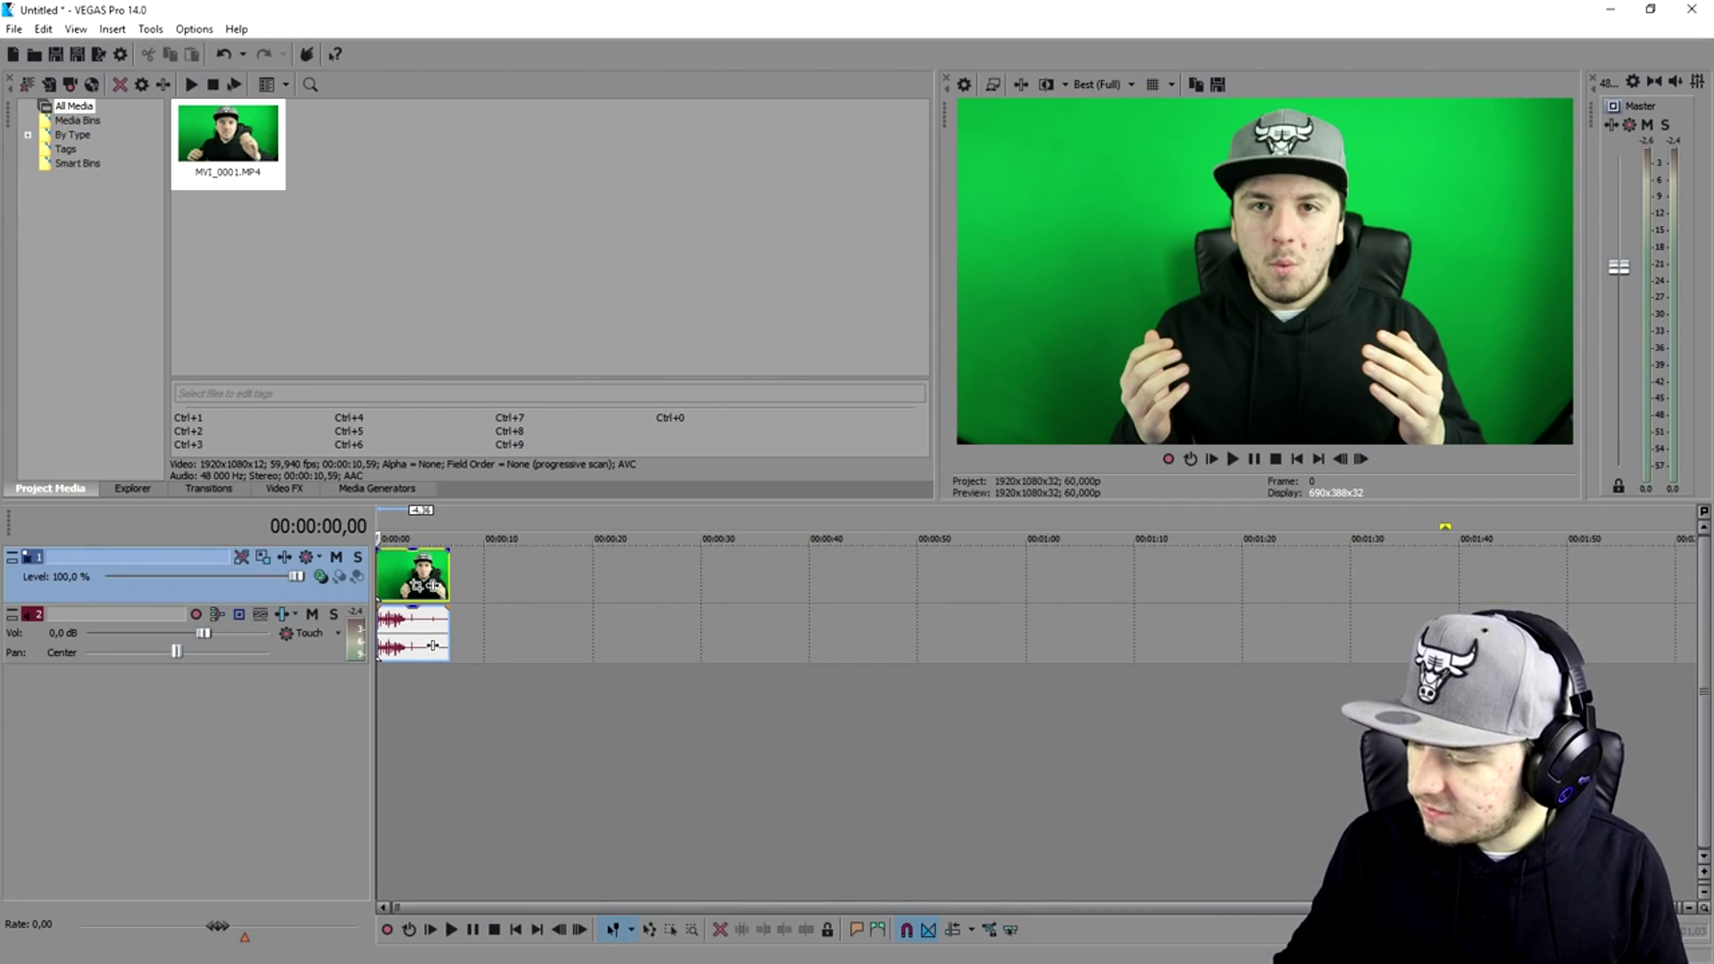
key(alt+Tab)
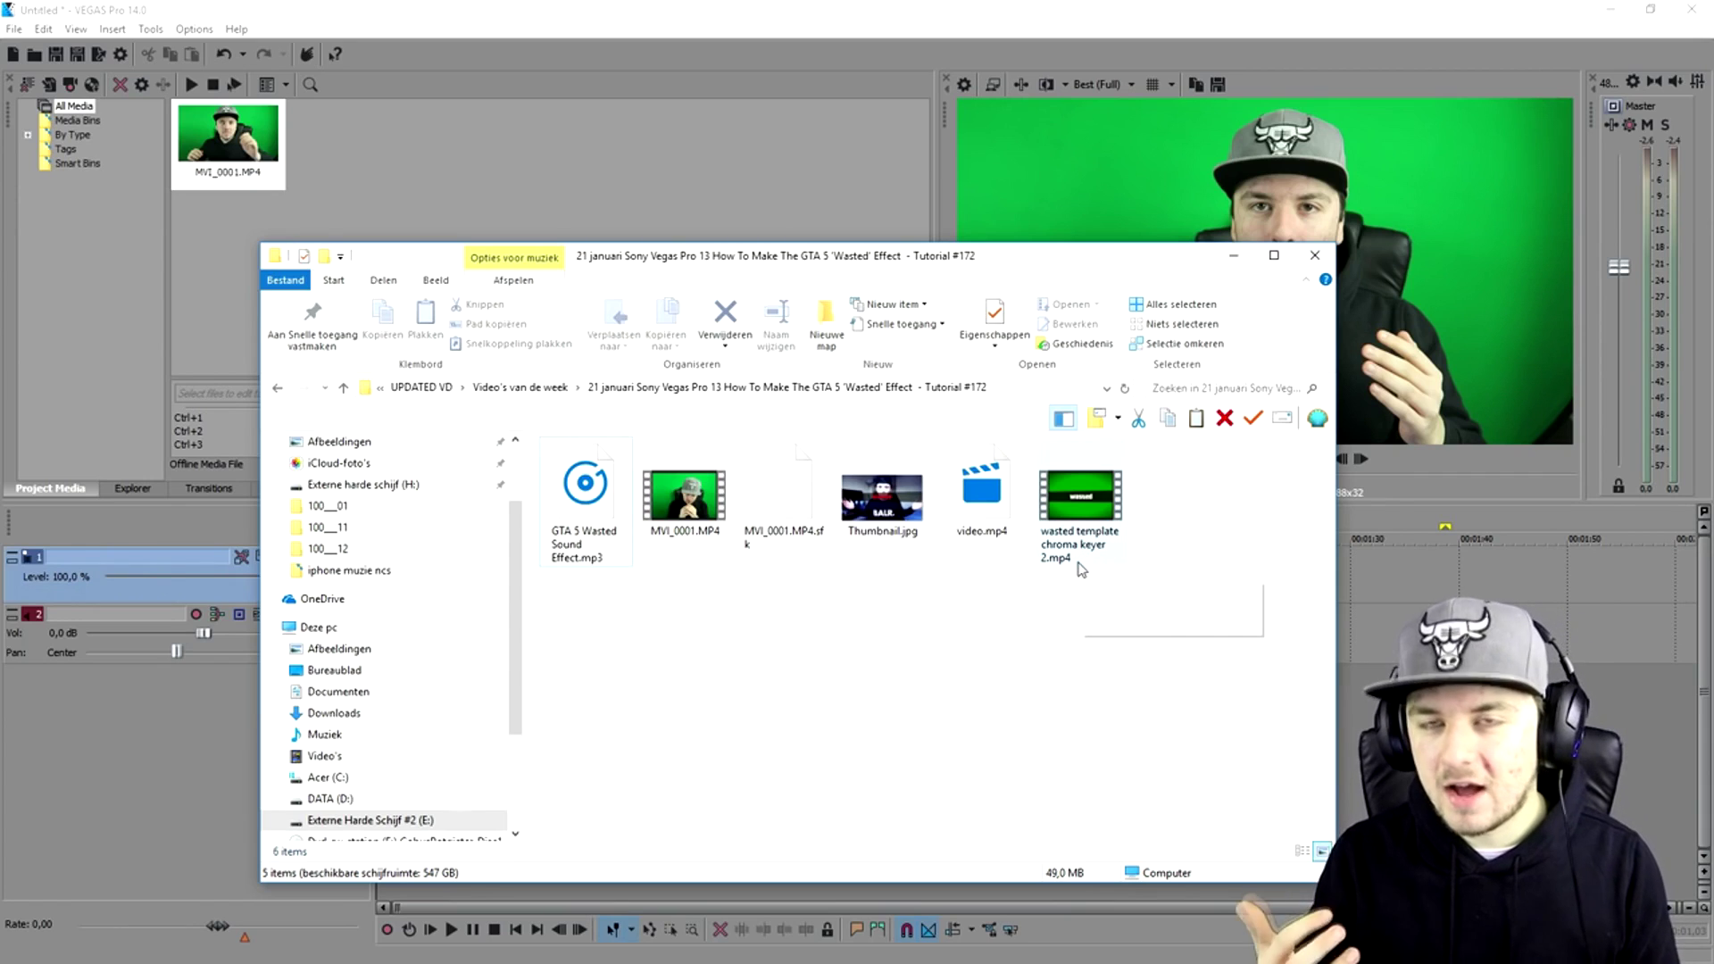
- Drag wasted template chroma keyer 2.mp4 onto the timeline near 00:00:28 and jump to its start
mouse_move(1082, 570)
drag(1085, 503, 719, 584)
click(687, 580)
scroll(687, 580, up, 5)
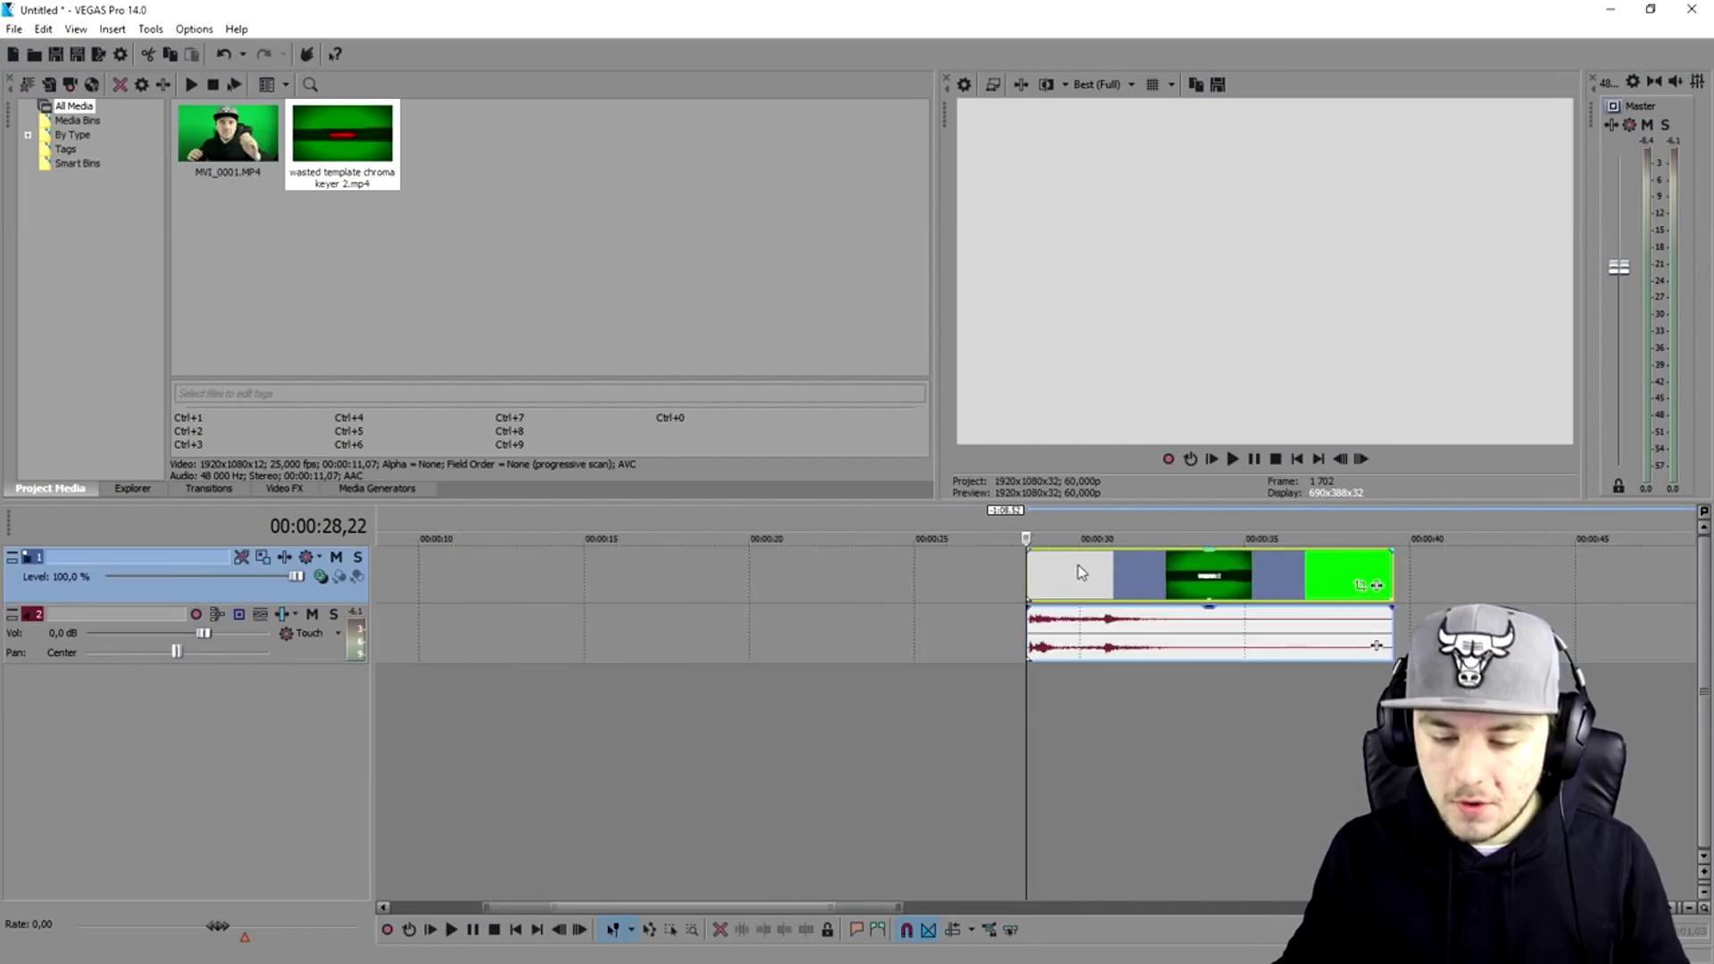
- Move the template clip left to just after the presenter footage and preview its 'wasted' frame
scroll(1081, 573, down, 5)
drag(731, 584, 611, 584)
click(611, 584)
scroll(611, 584, up, 4)
click(1201, 583)
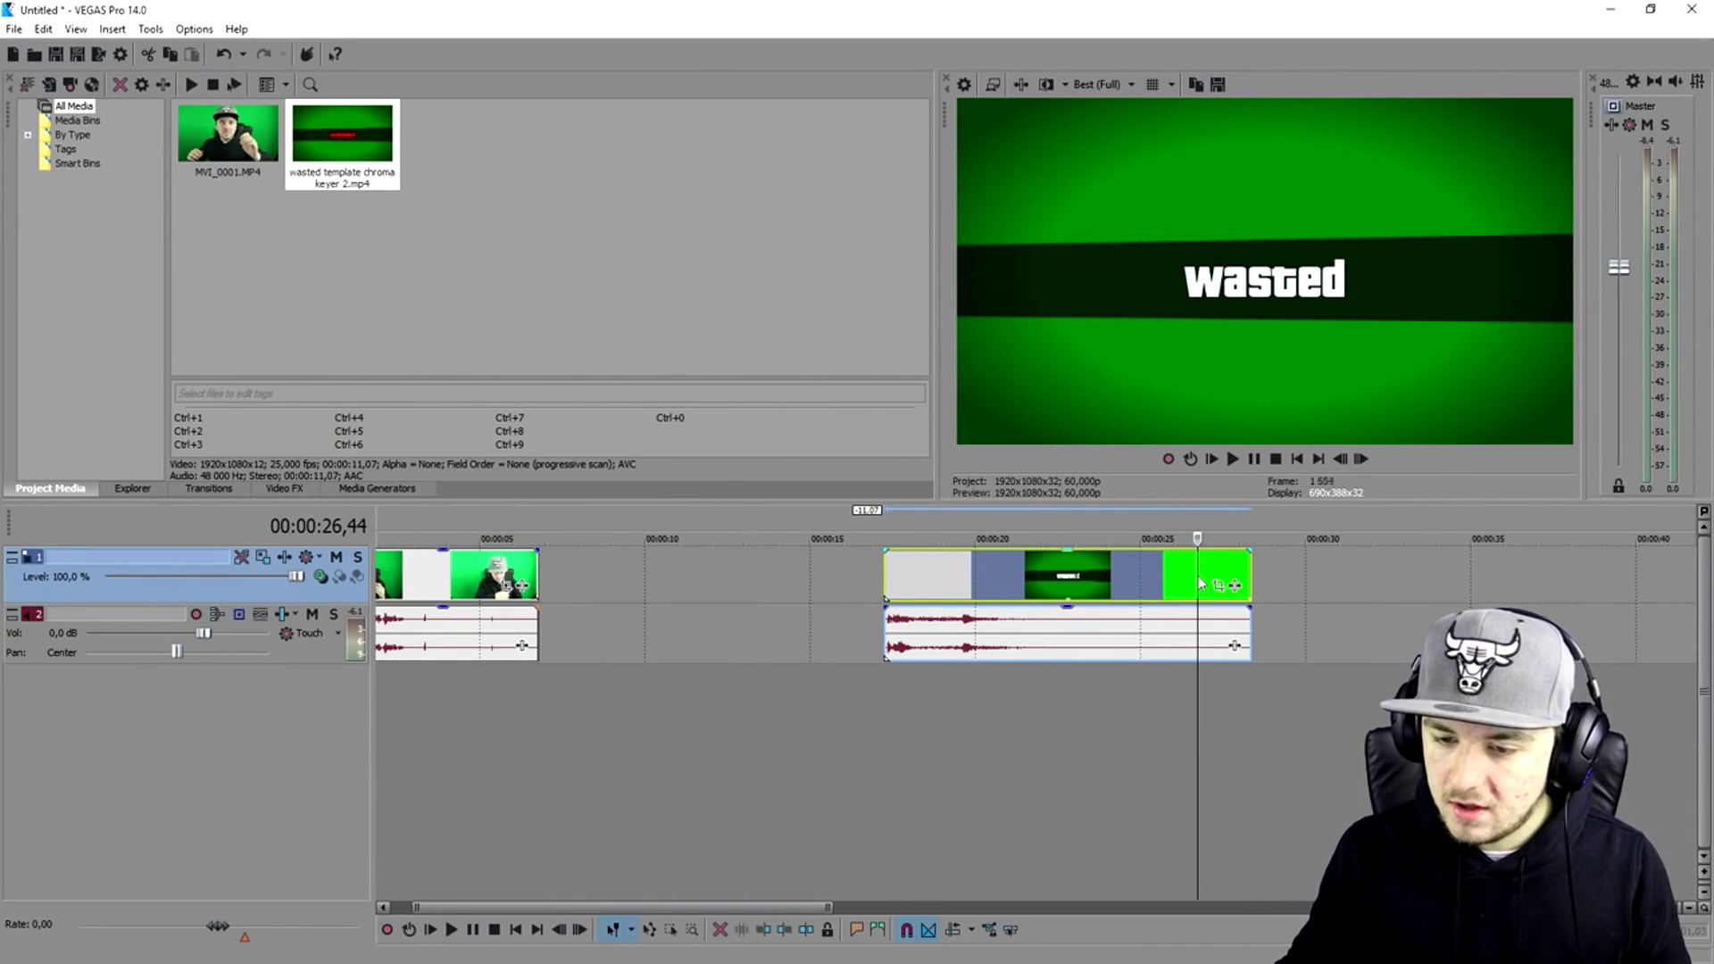
scroll(1200, 584, down, 4)
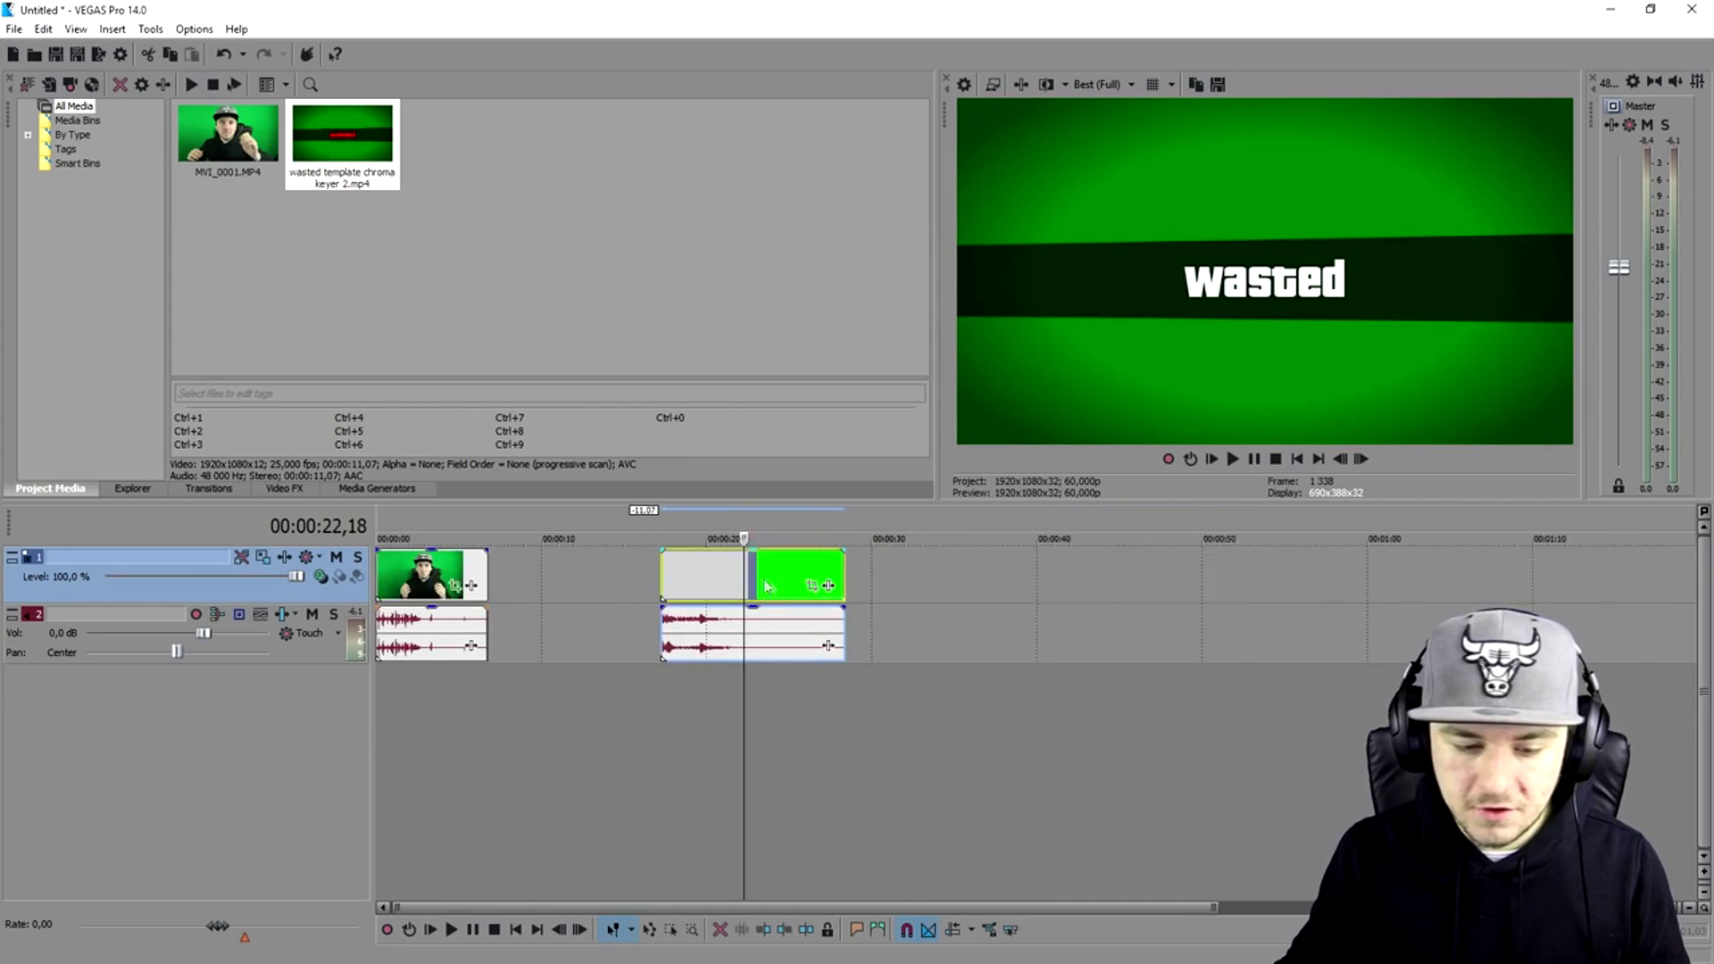
scroll(765, 586, down, 2)
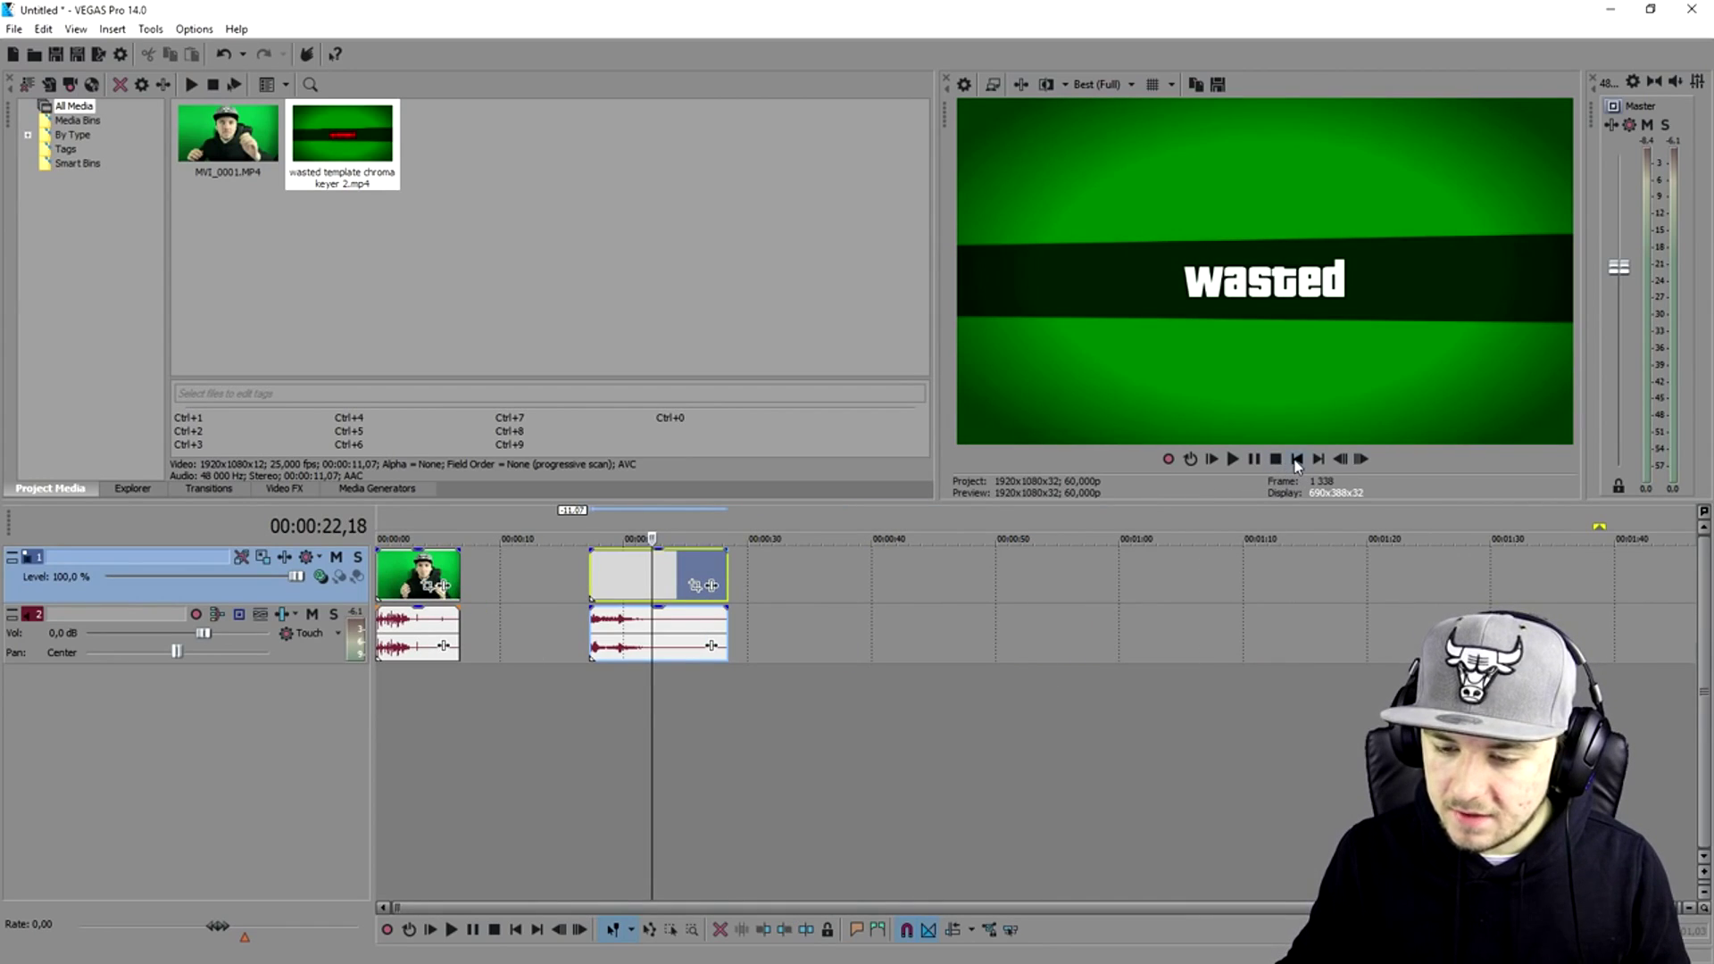
click(1296, 459)
scroll(856, 526, up, 4)
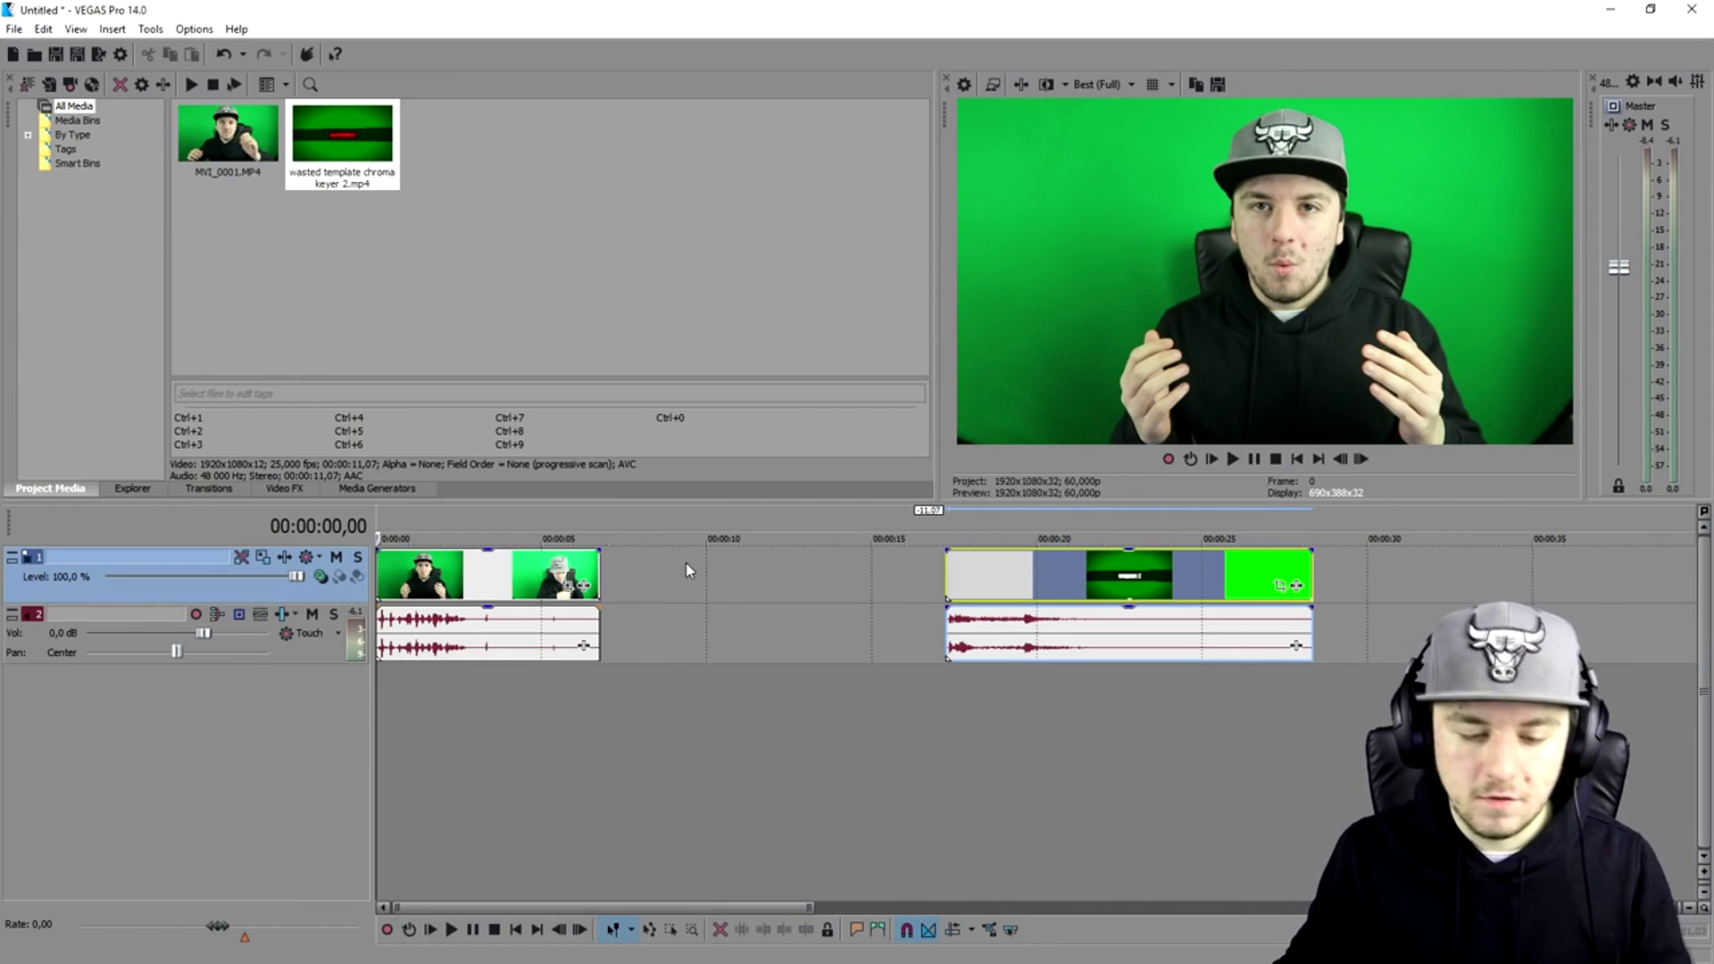
- Insert a new top video track, move the template video onto it and its audio onto a separate track
right_click(688, 570)
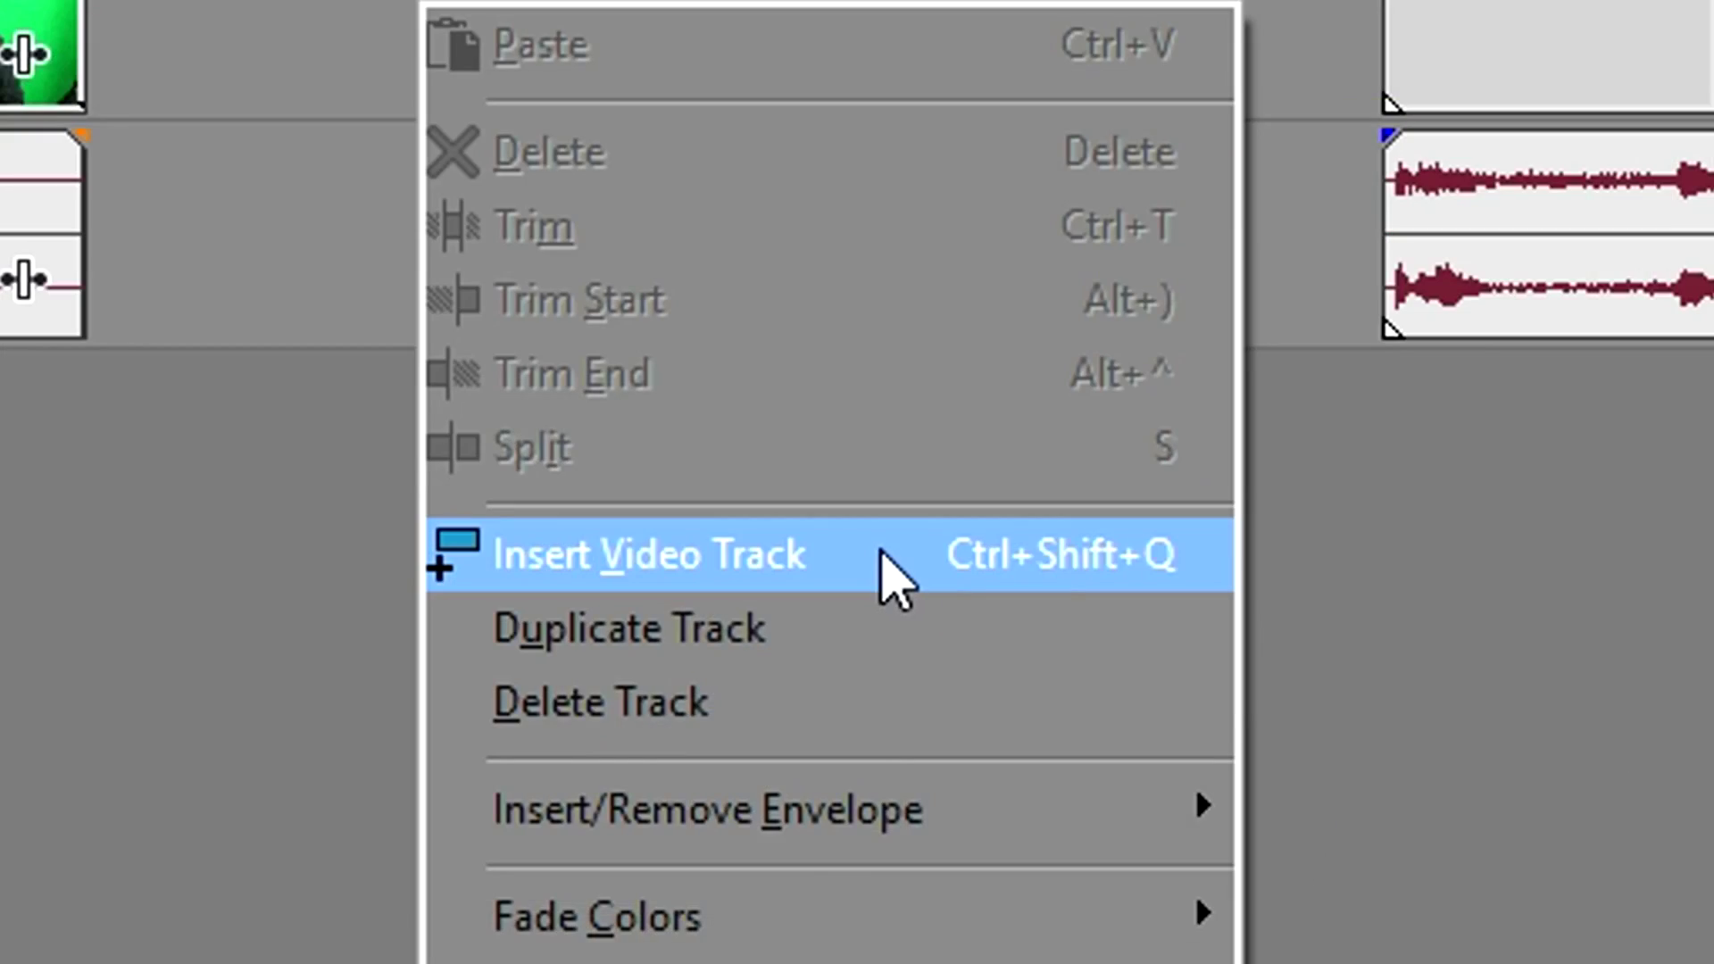
click(805, 718)
drag(1562, 632, 789, 576)
scroll(1297, 574, down, 2)
drag(797, 692, 807, 753)
- Shift the template events to start around 4 seconds, checking the timing with playback
click(1275, 459)
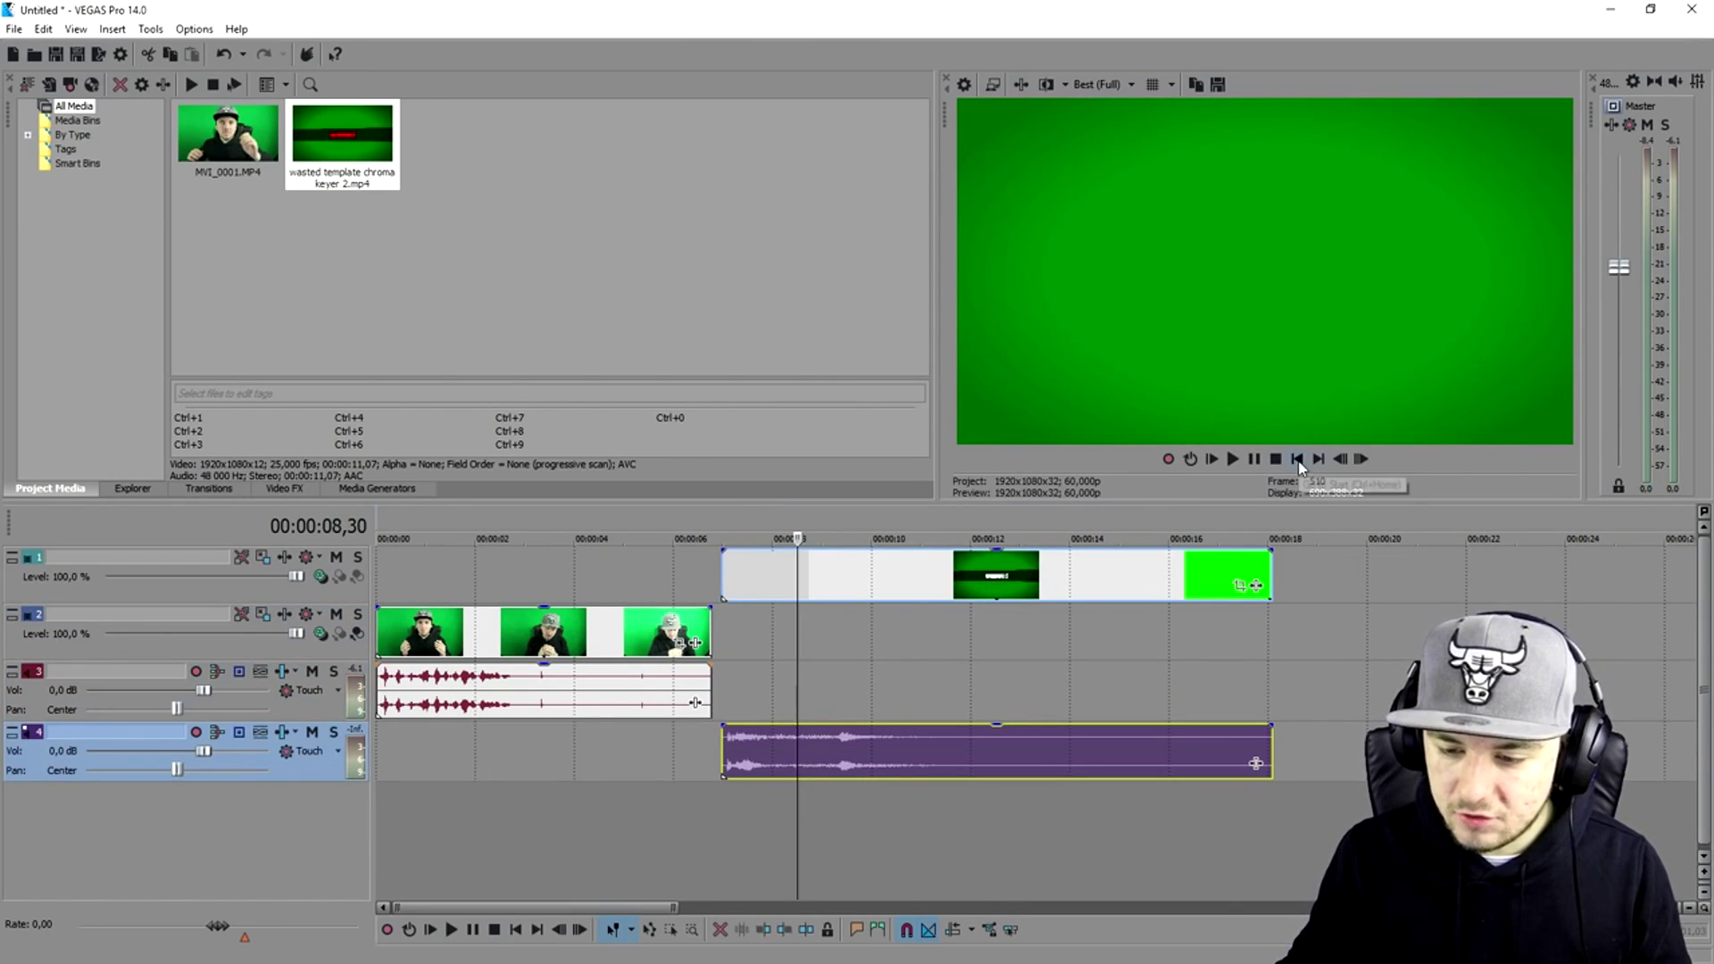
scroll(975, 542, up, 2)
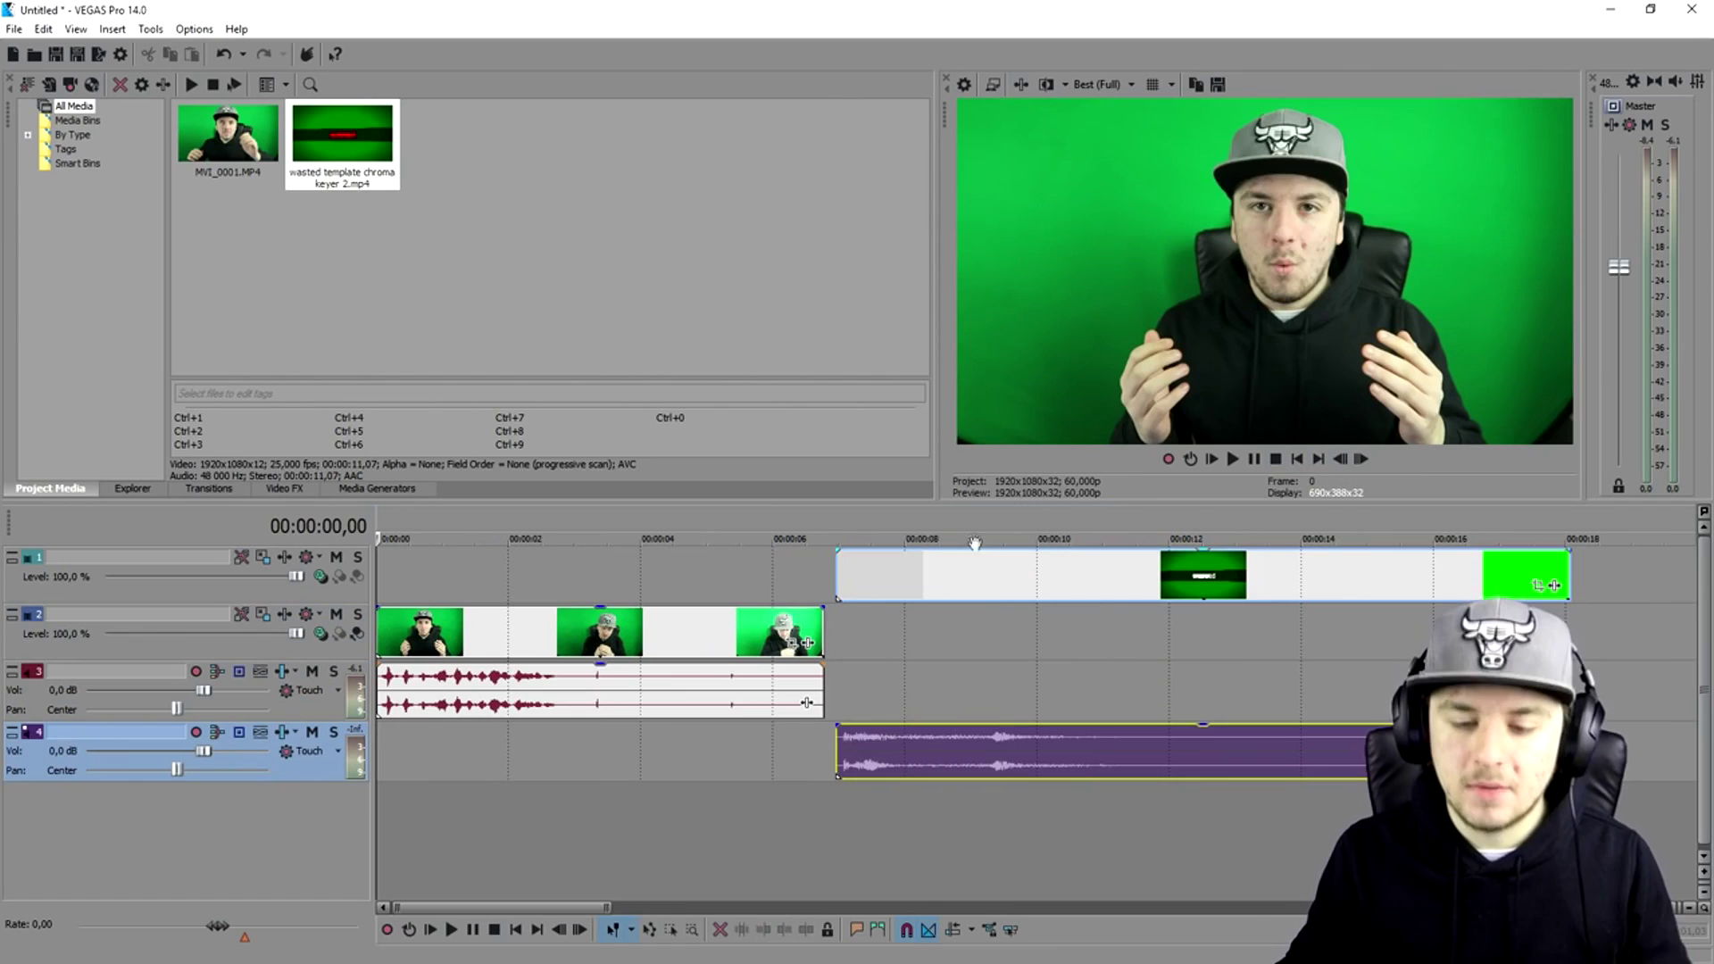
scroll(886, 540, up, 2)
drag(1095, 575, 800, 576)
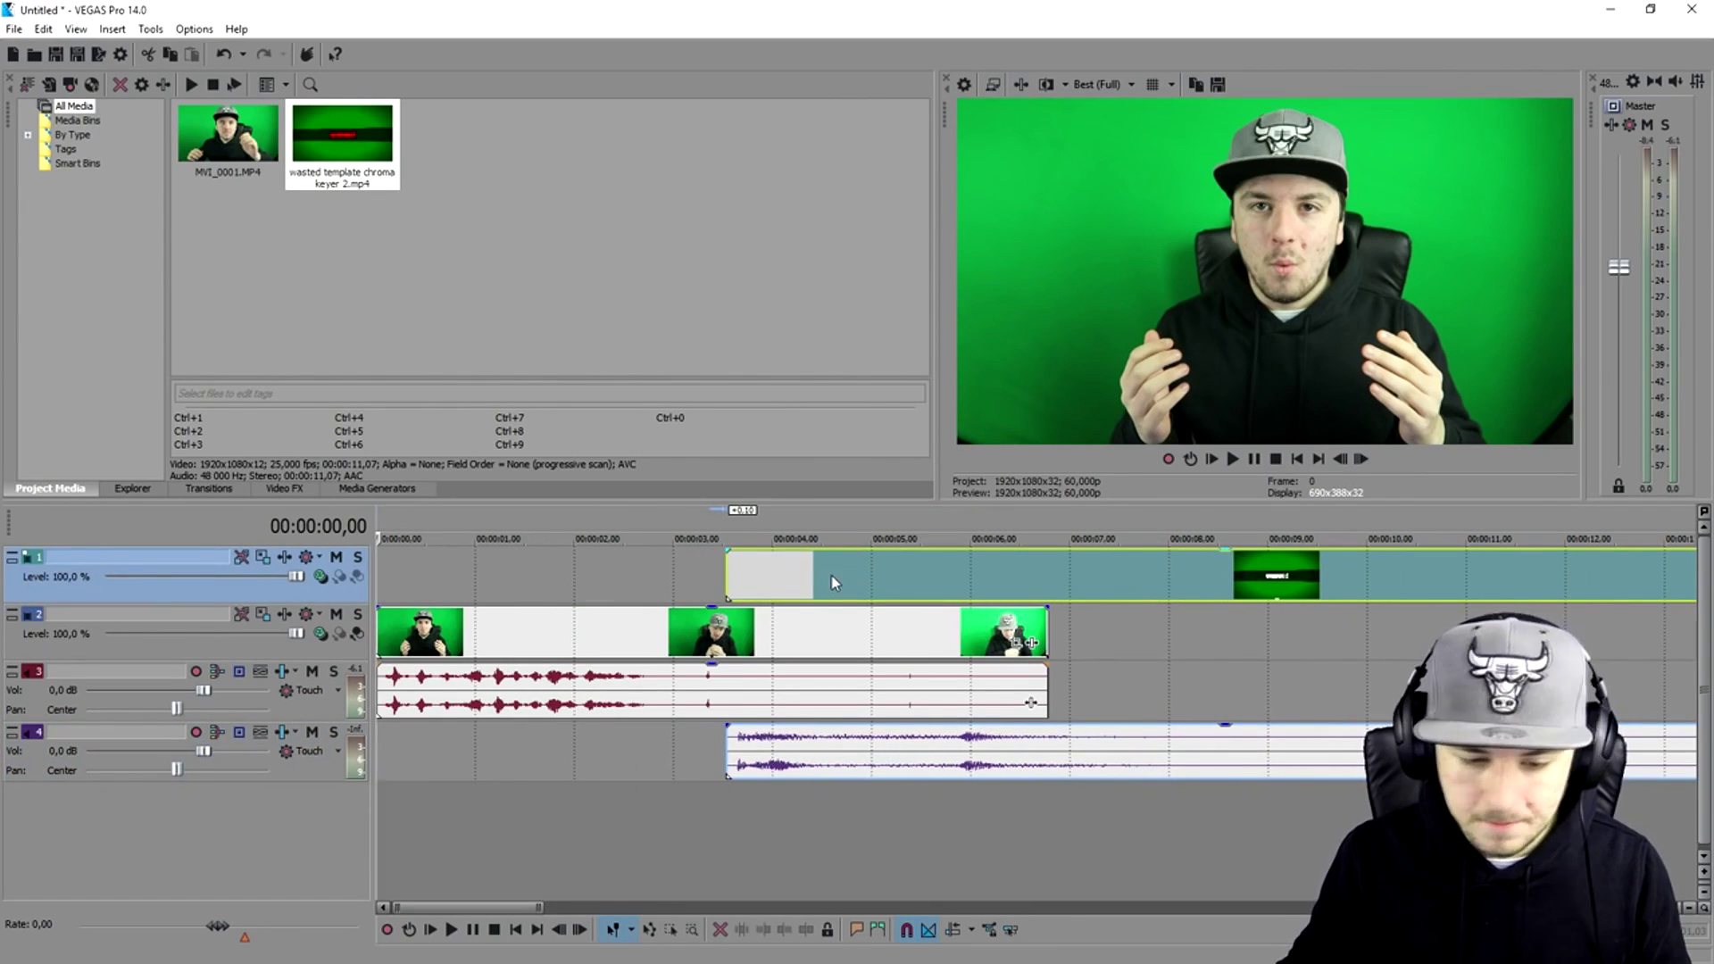
key(space)
scroll(812, 549, up, 2)
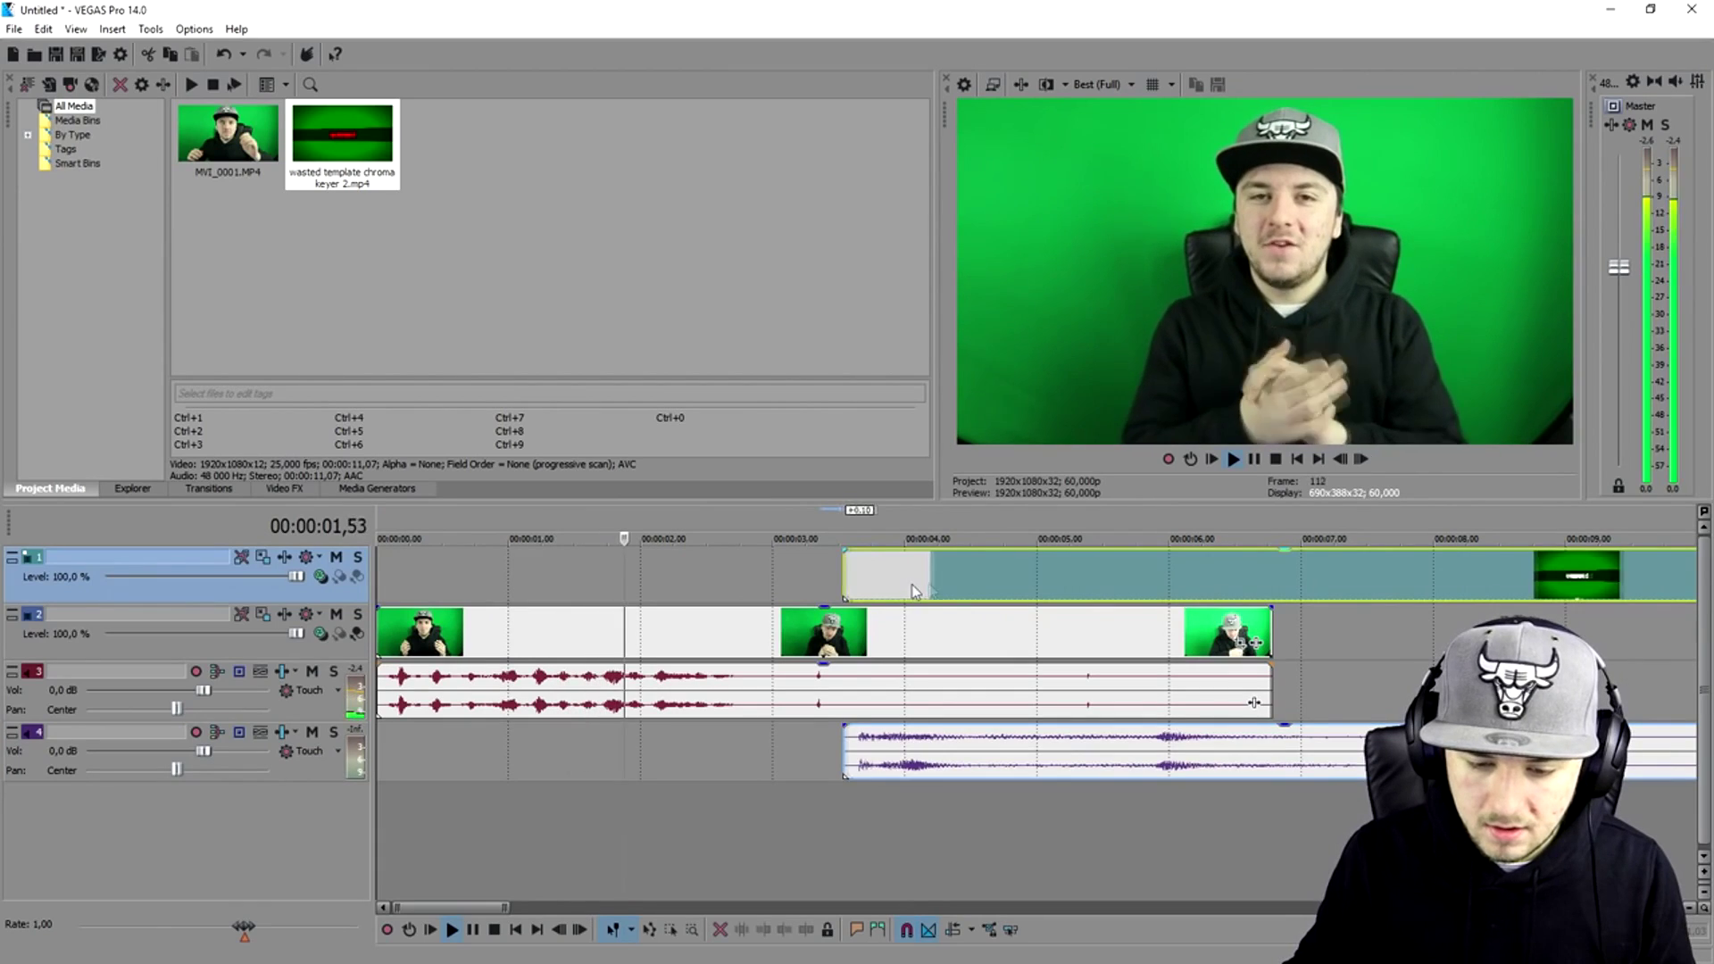
drag(989, 580, 963, 585)
scroll(955, 593, down, 3)
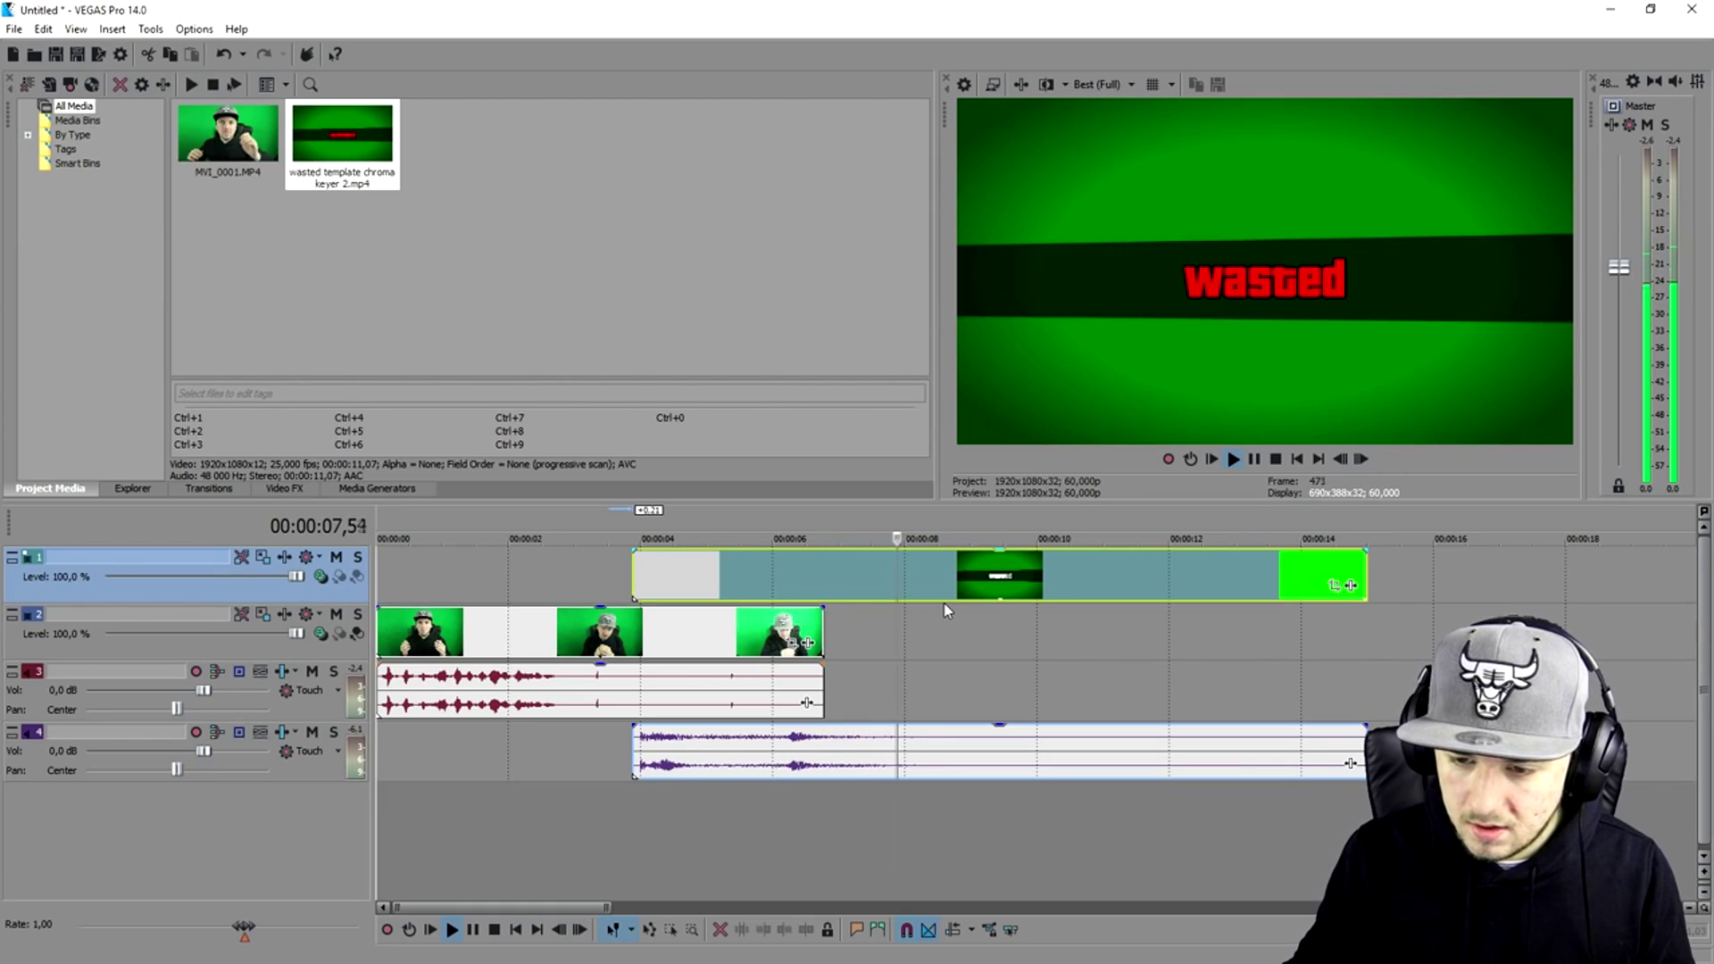
key(space)
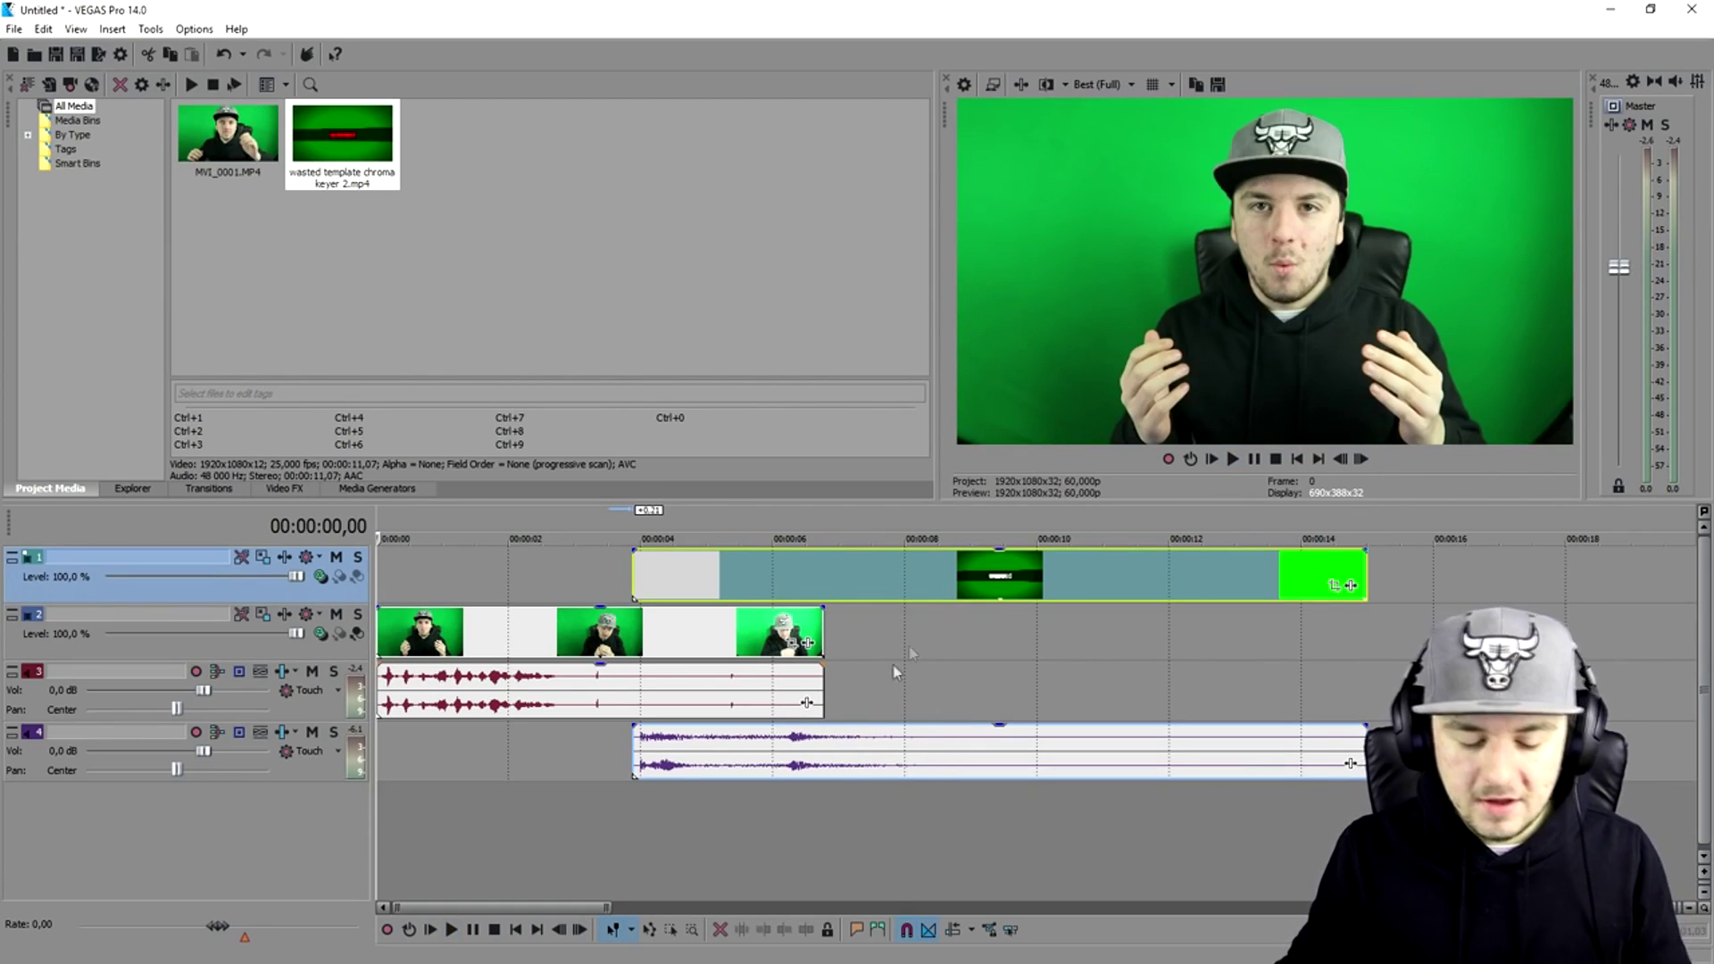
click(682, 563)
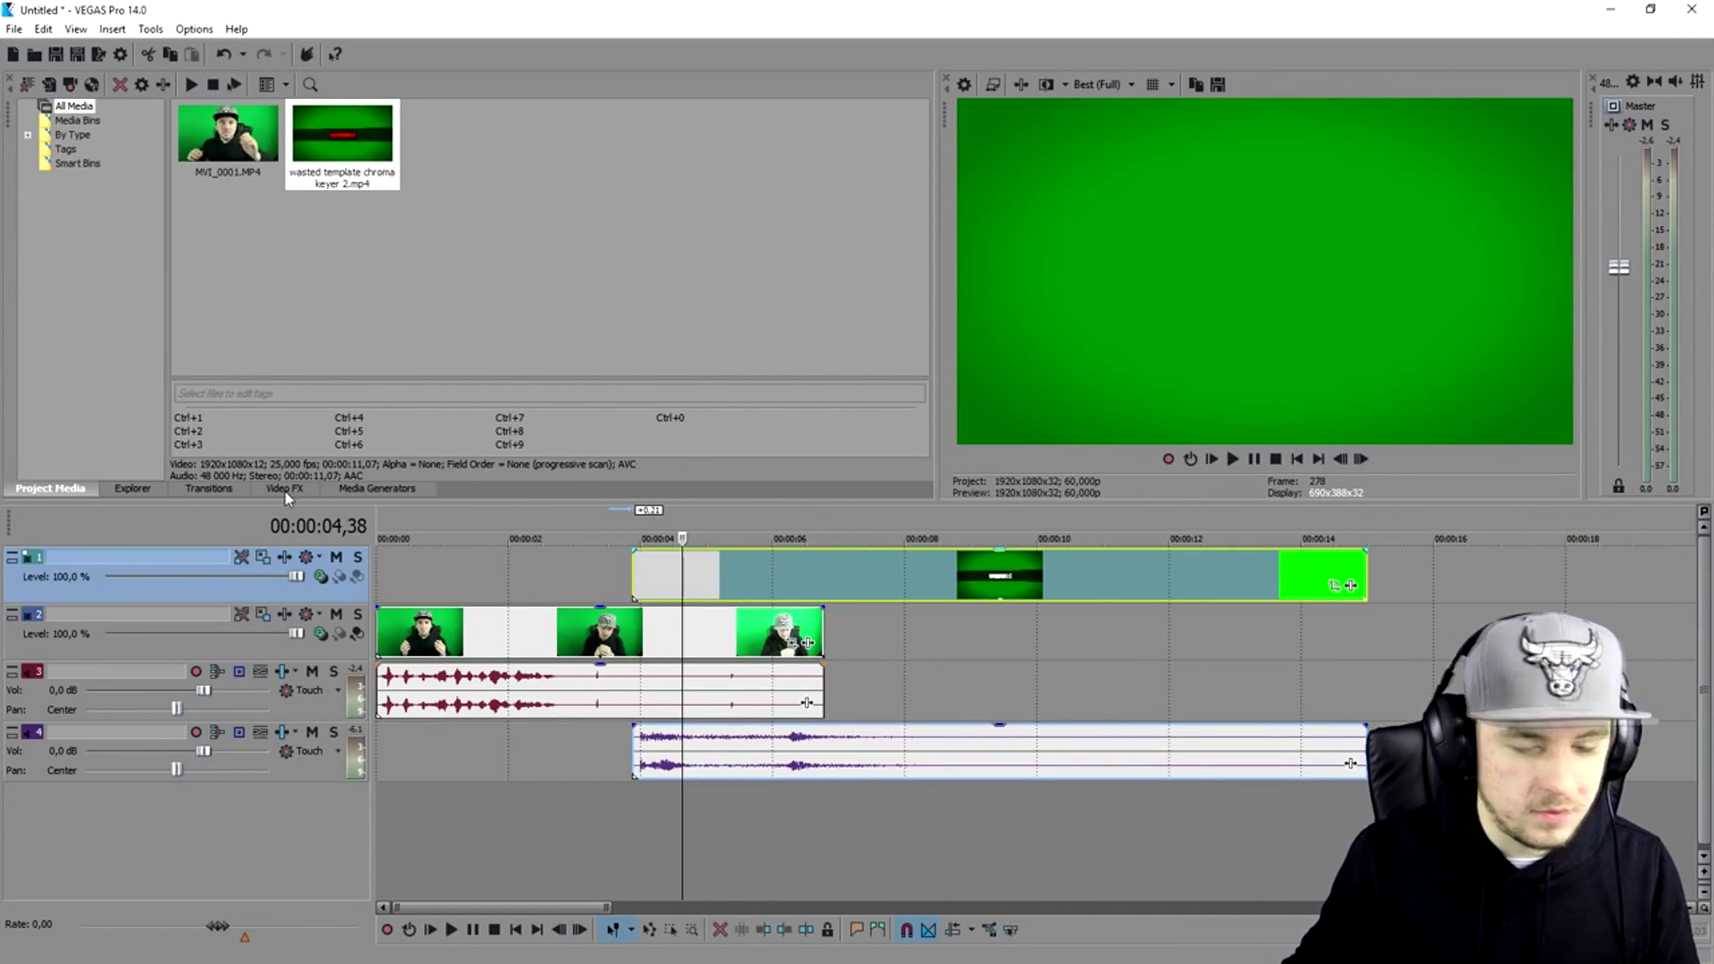
- Apply the default Chroma Keyer to the template clip, sampling its green (121; 1,0; 0,52) as key colour
click(284, 490)
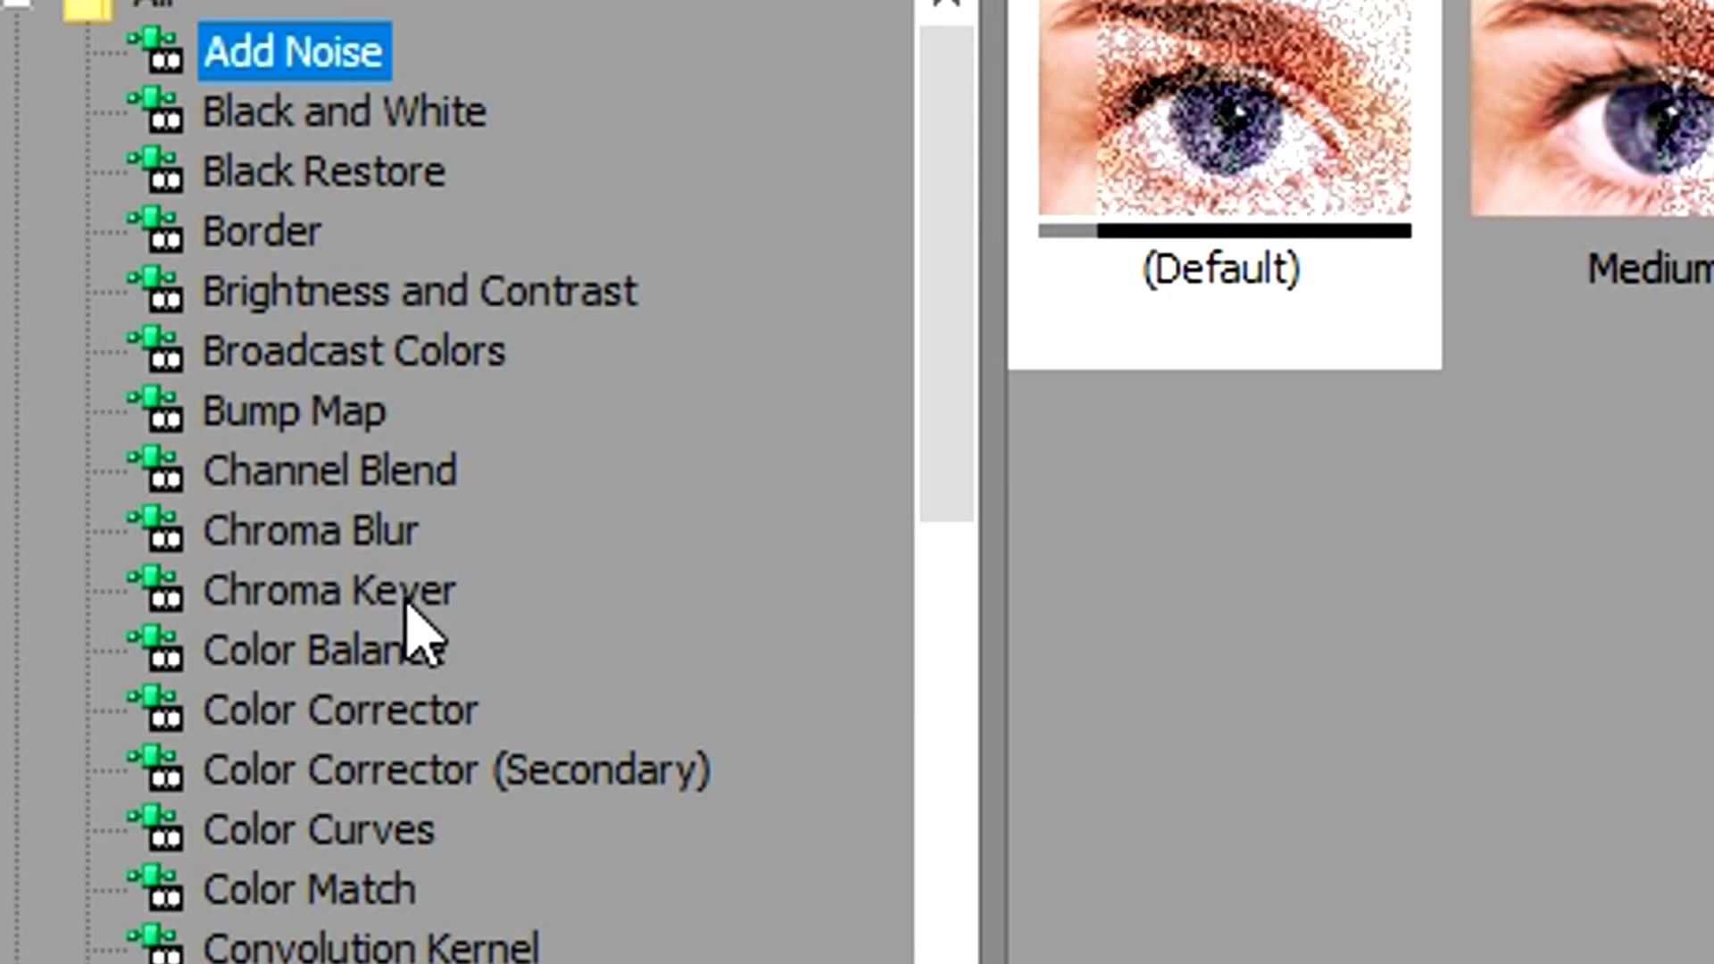
click(420, 592)
drag(308, 134, 940, 569)
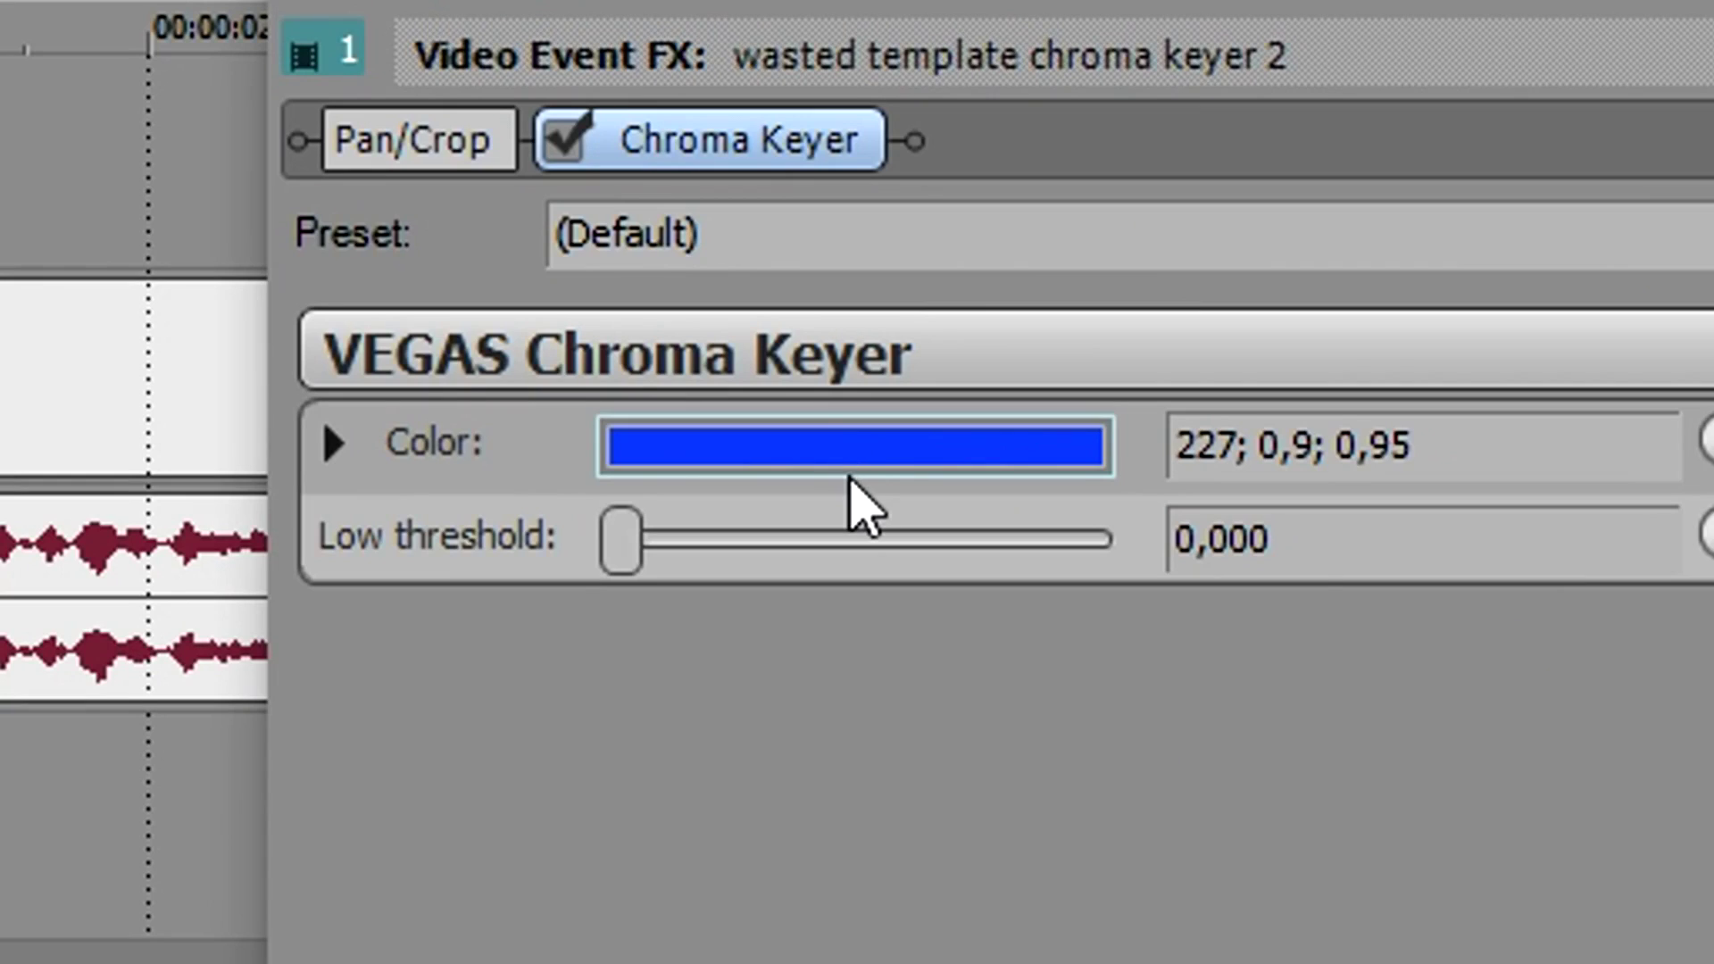
click(844, 454)
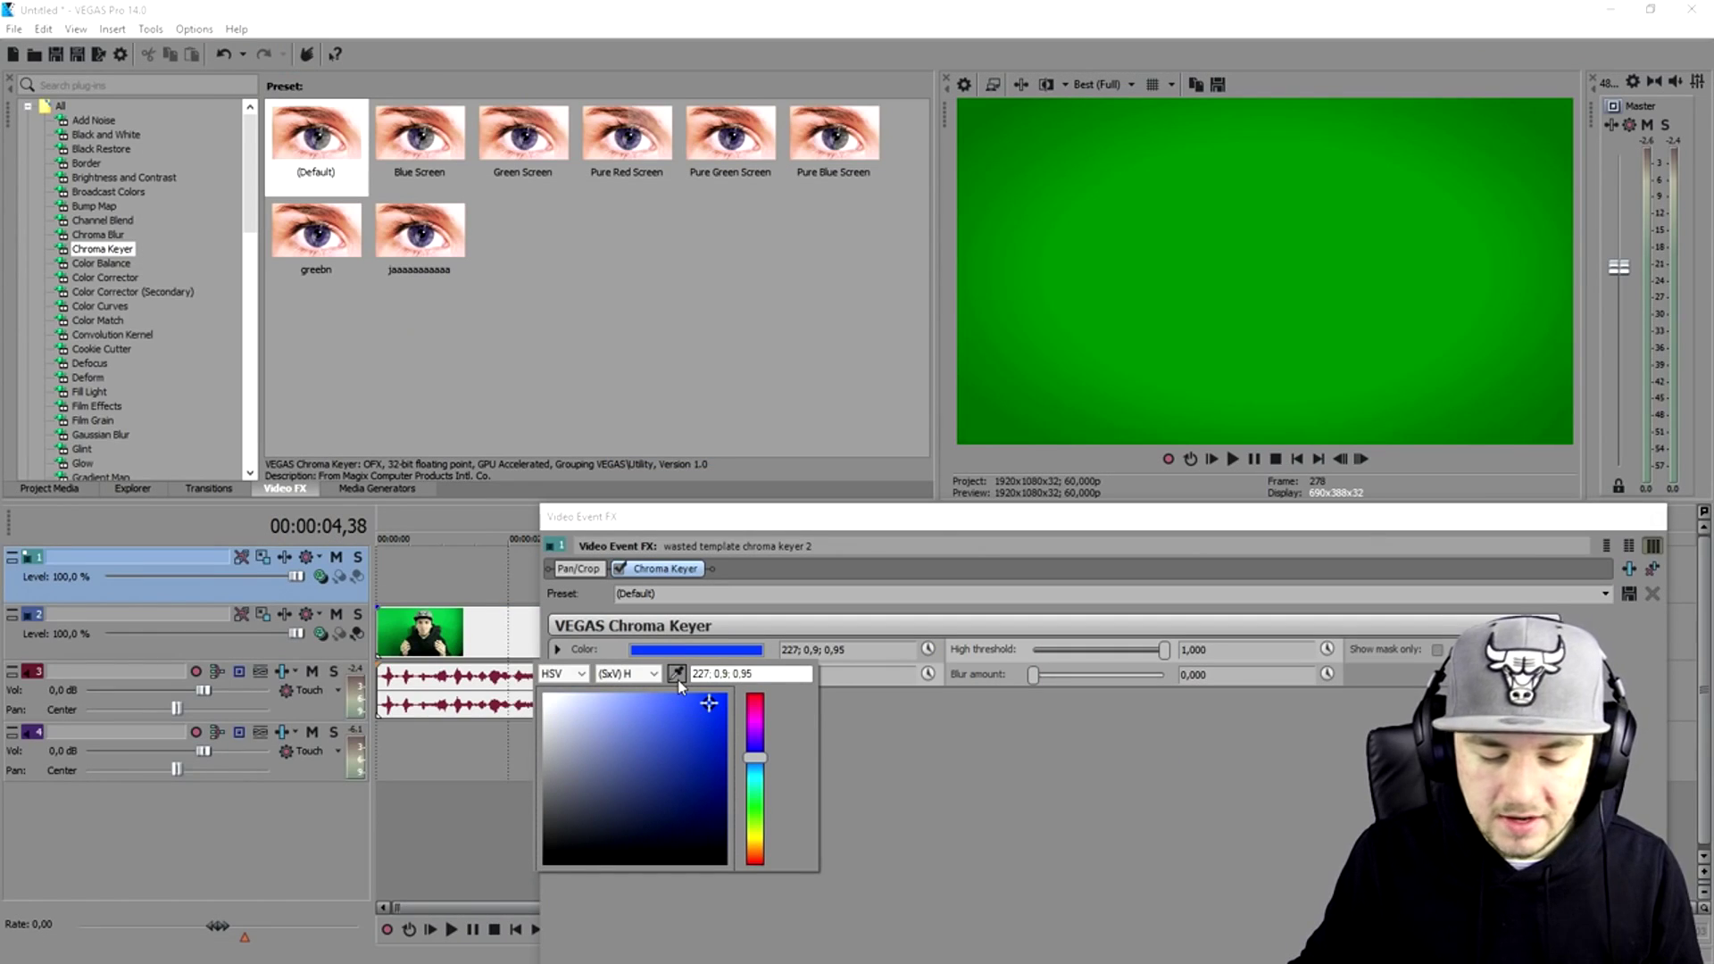
click(1234, 233)
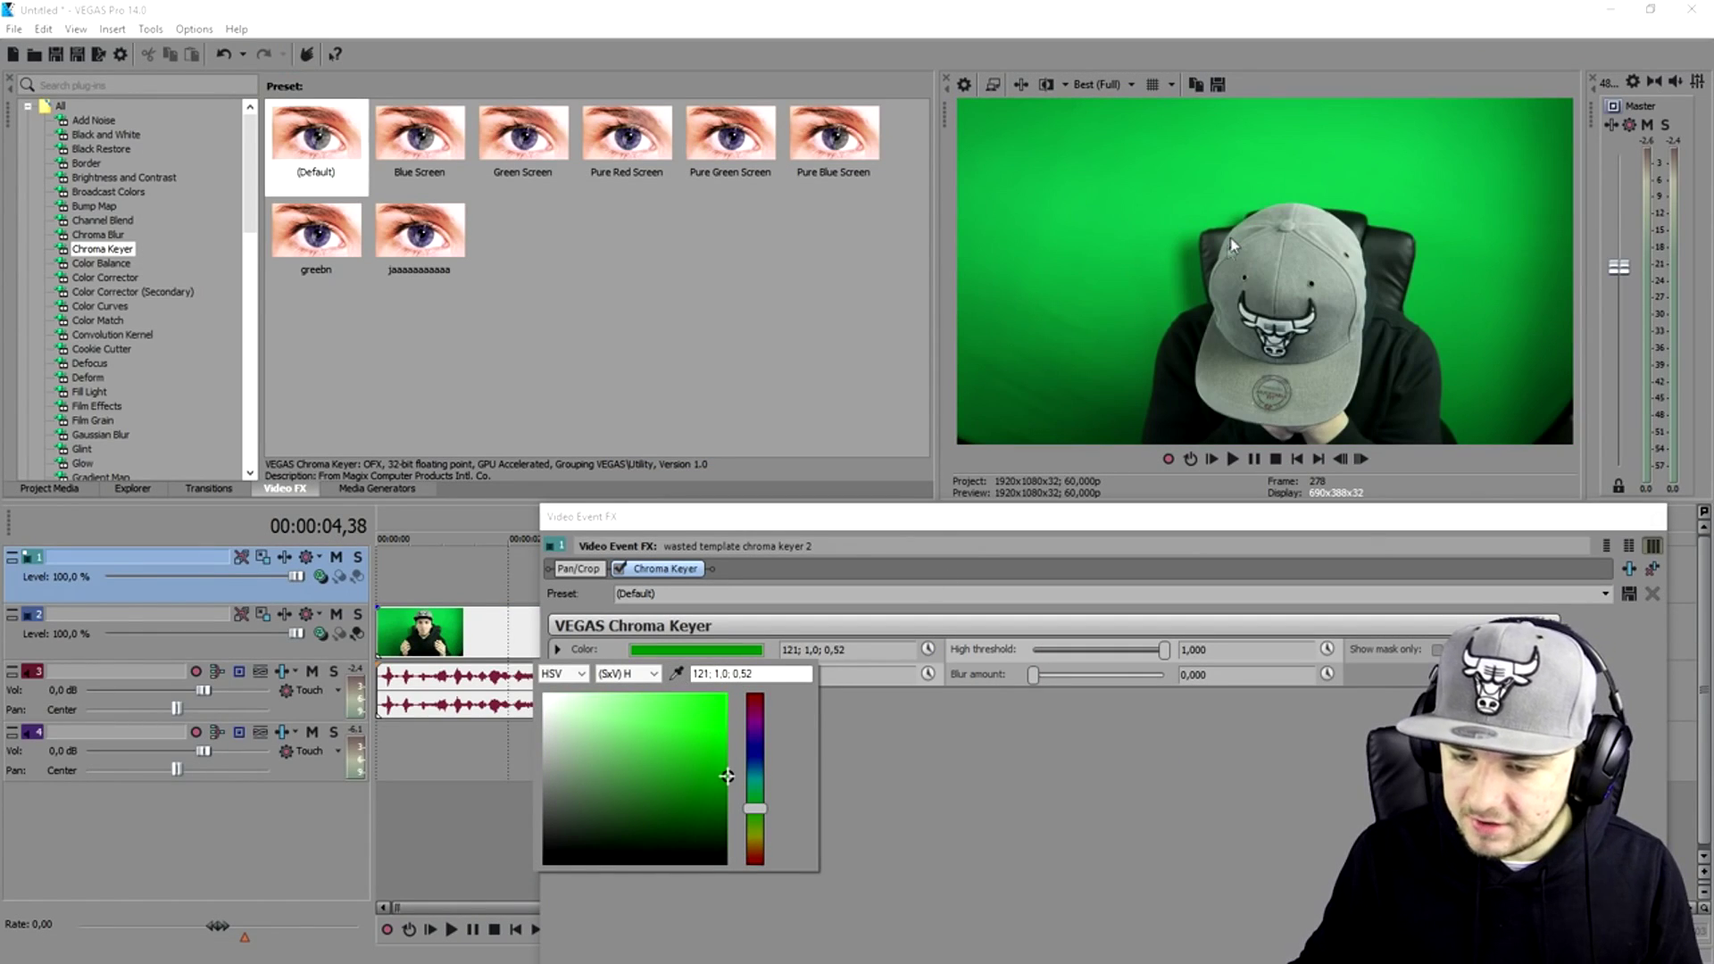
drag(763, 518, 775, 768)
click(668, 630)
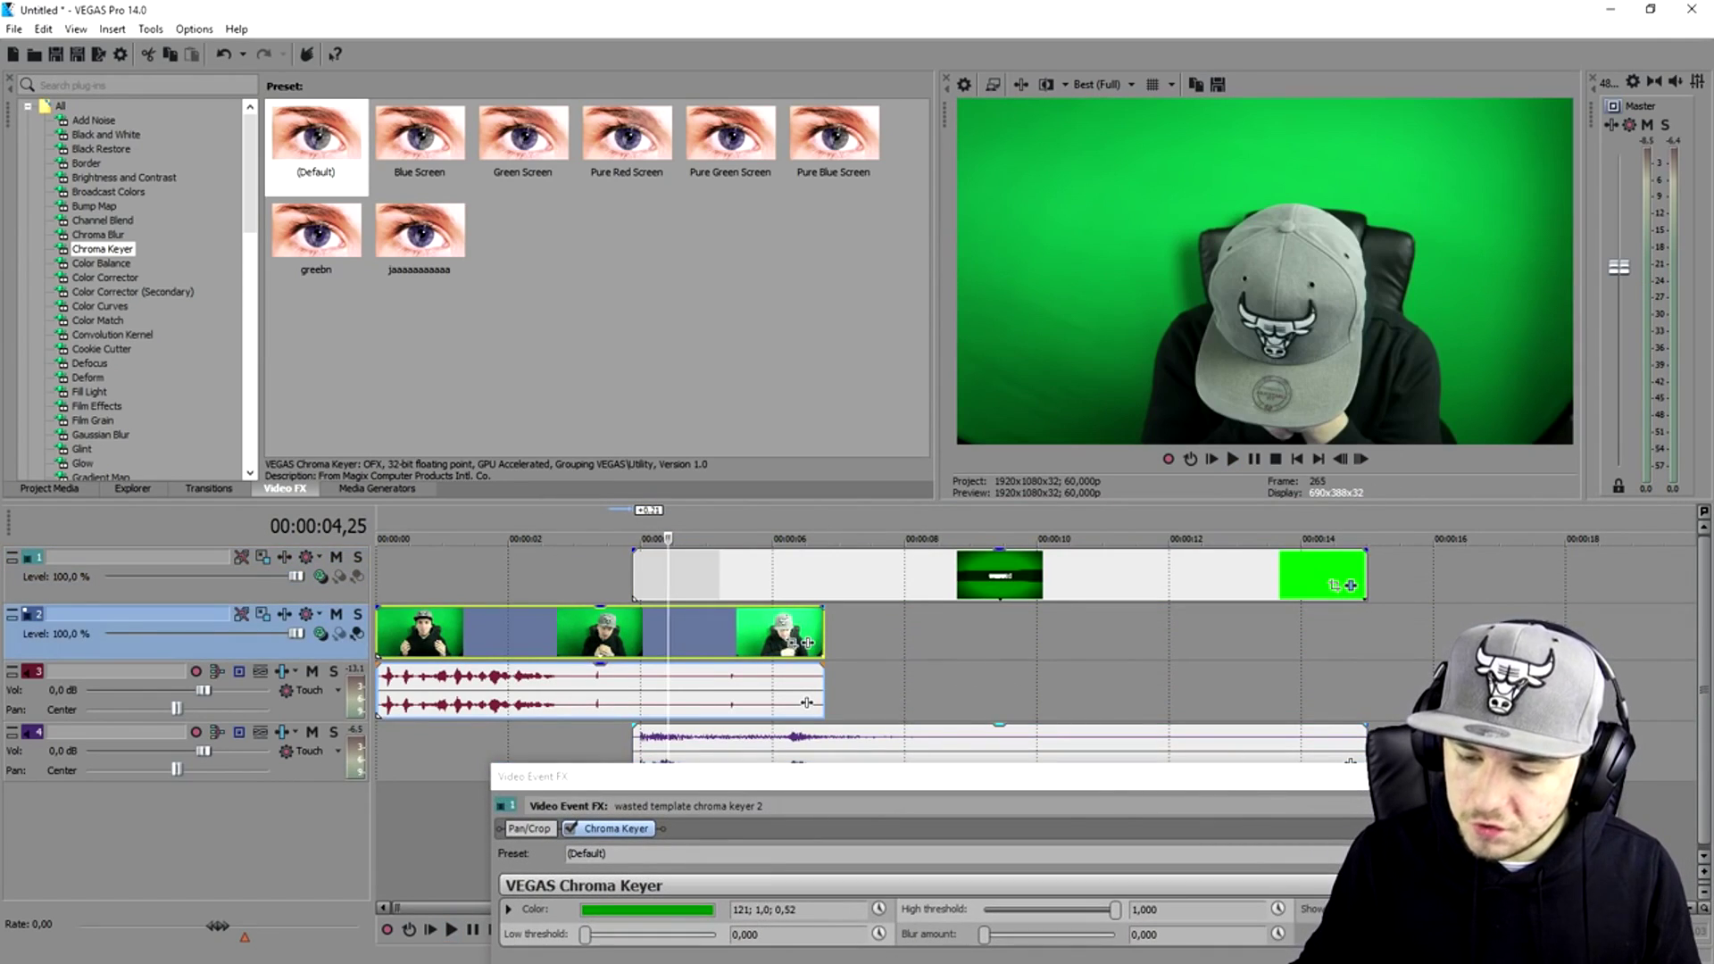
key(space)
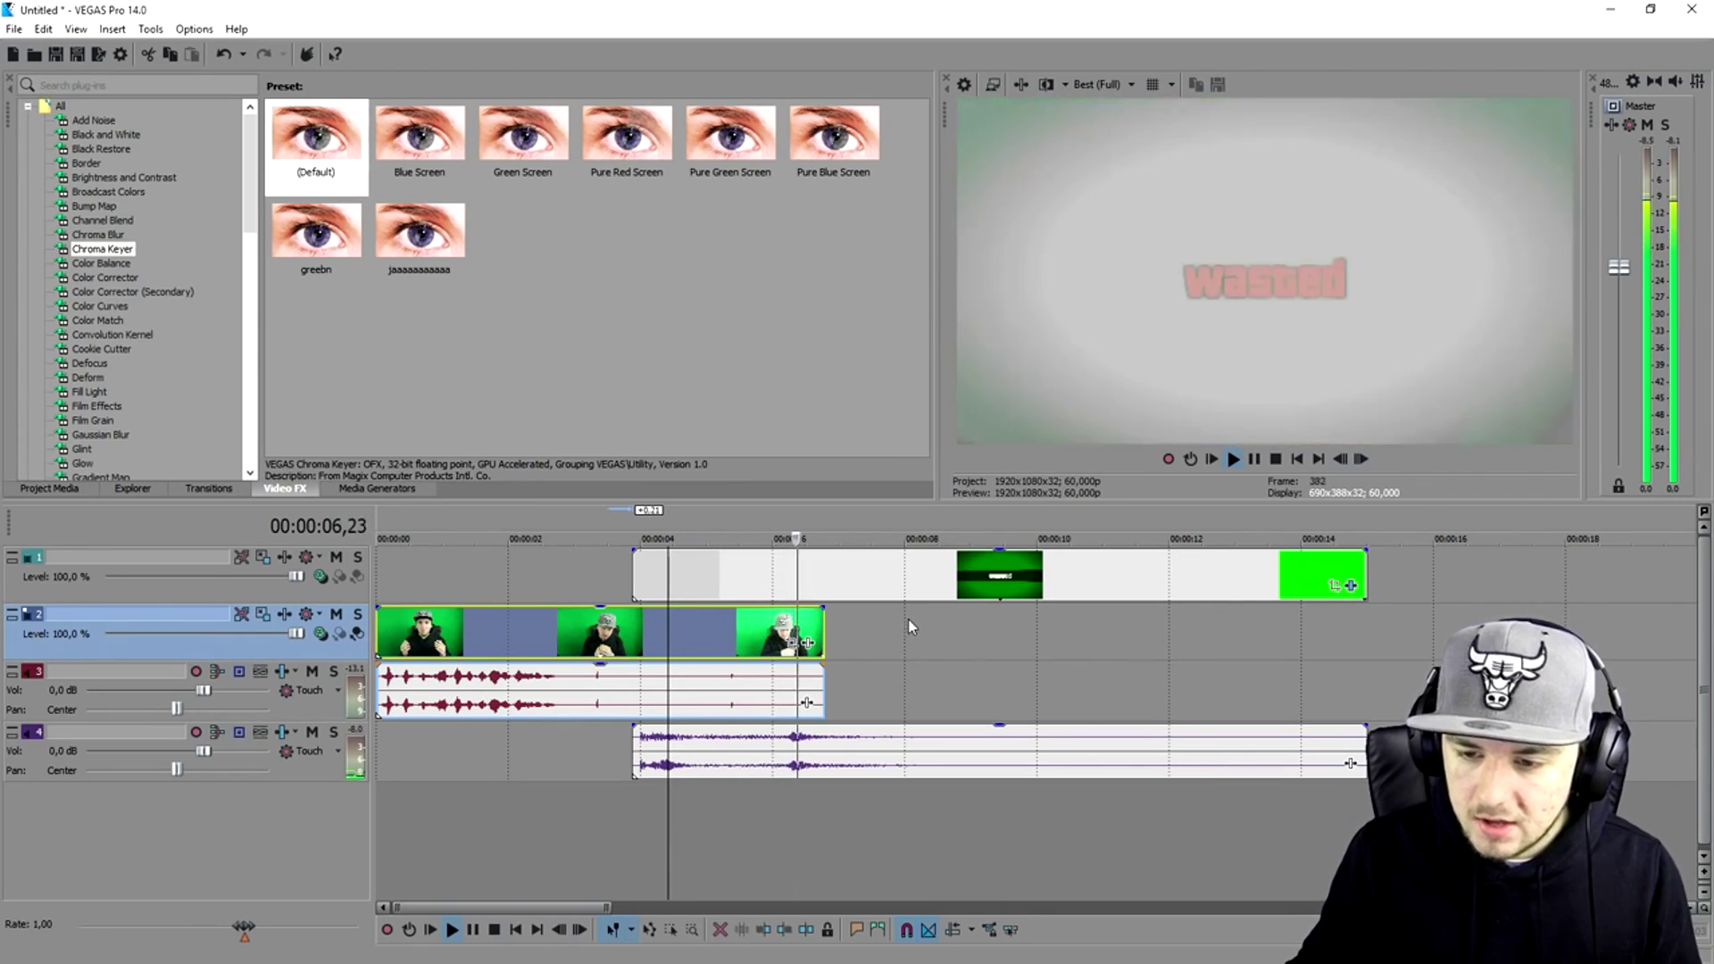
key(space)
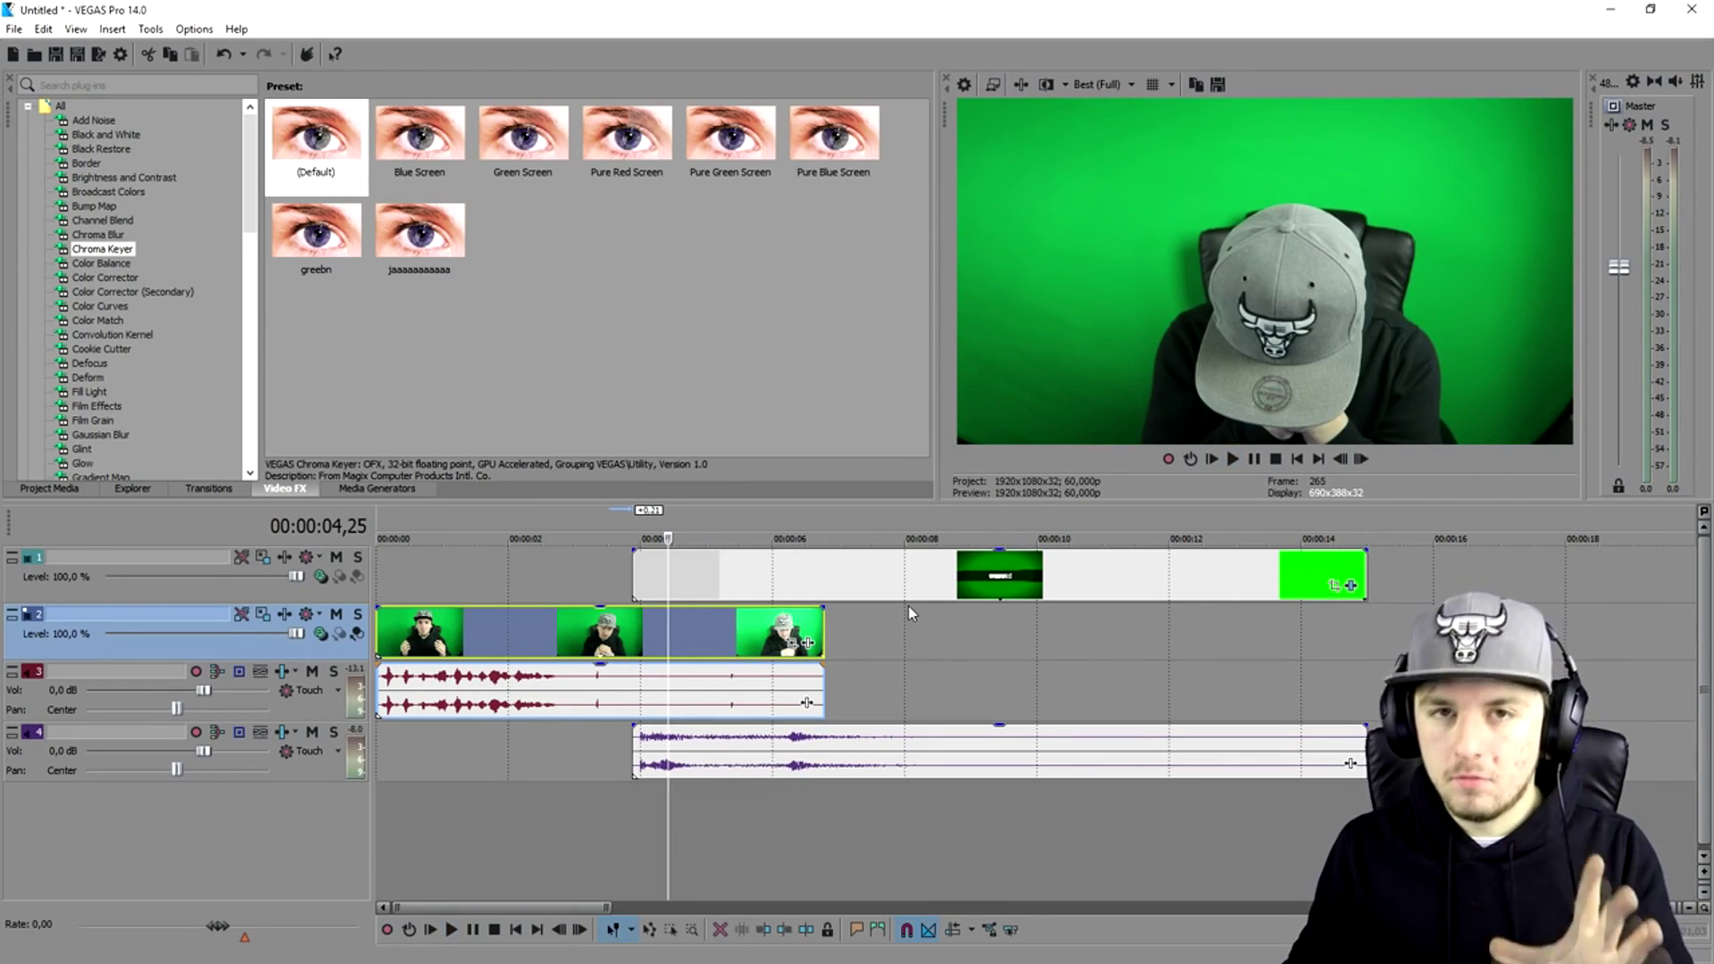
- Split the presenter footage at about 3.5 seconds
click(544, 641)
scroll(544, 641, up, 3)
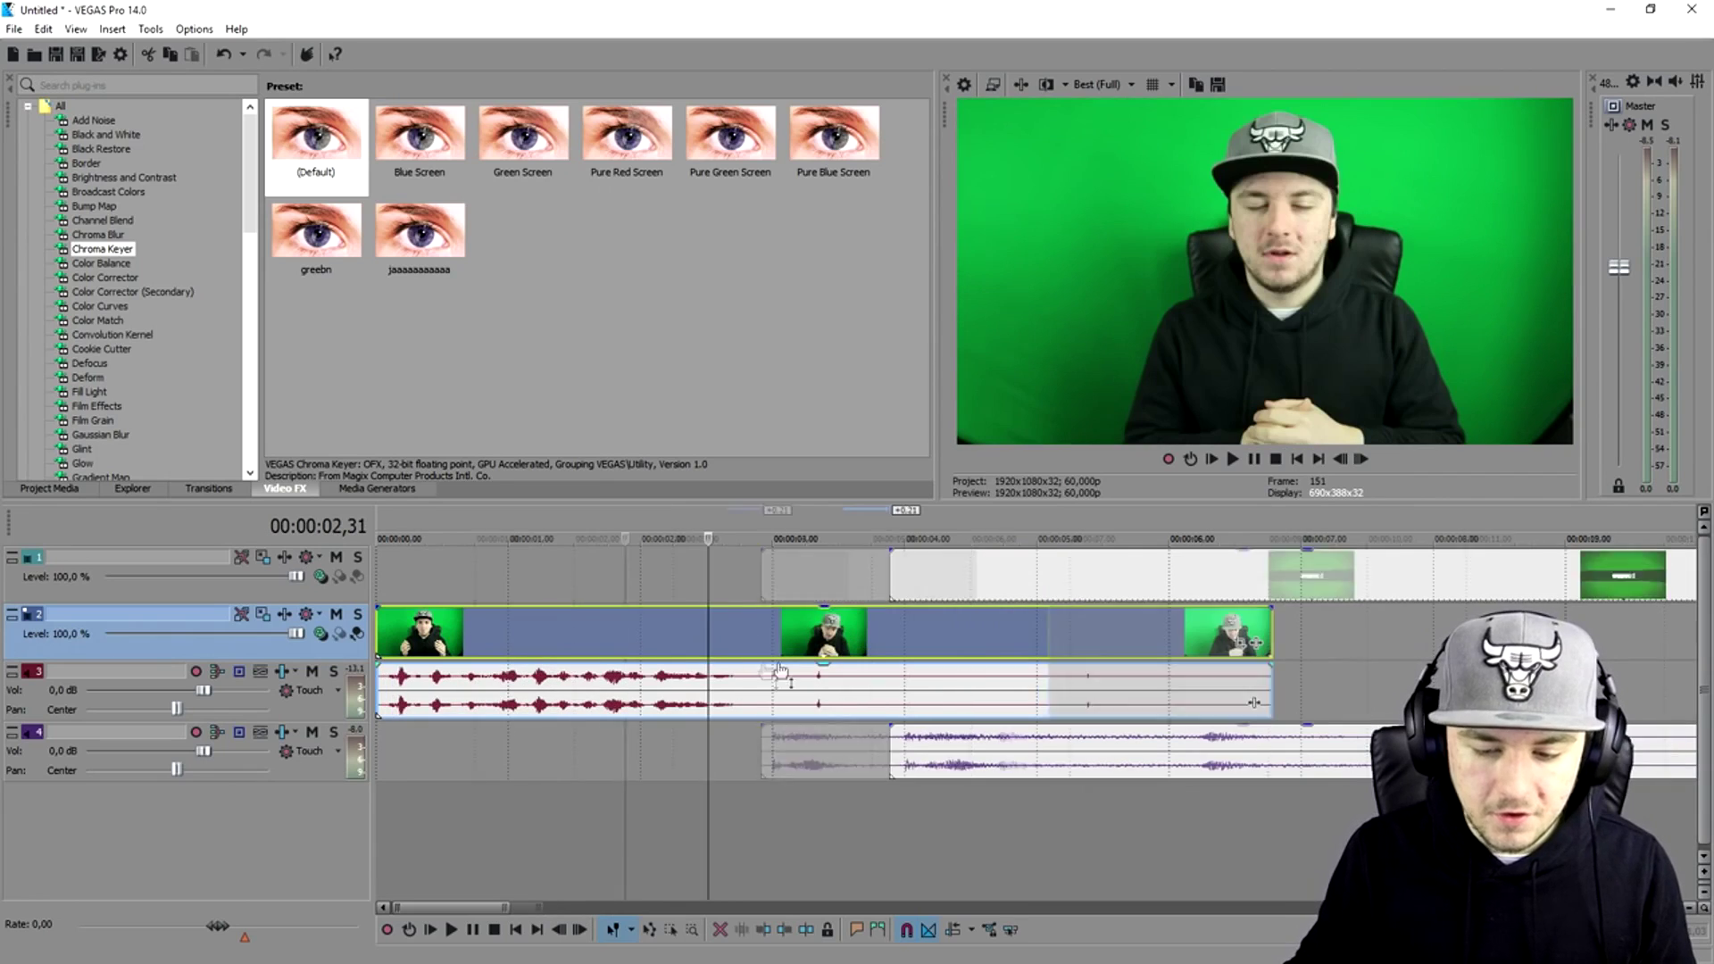
key(space)
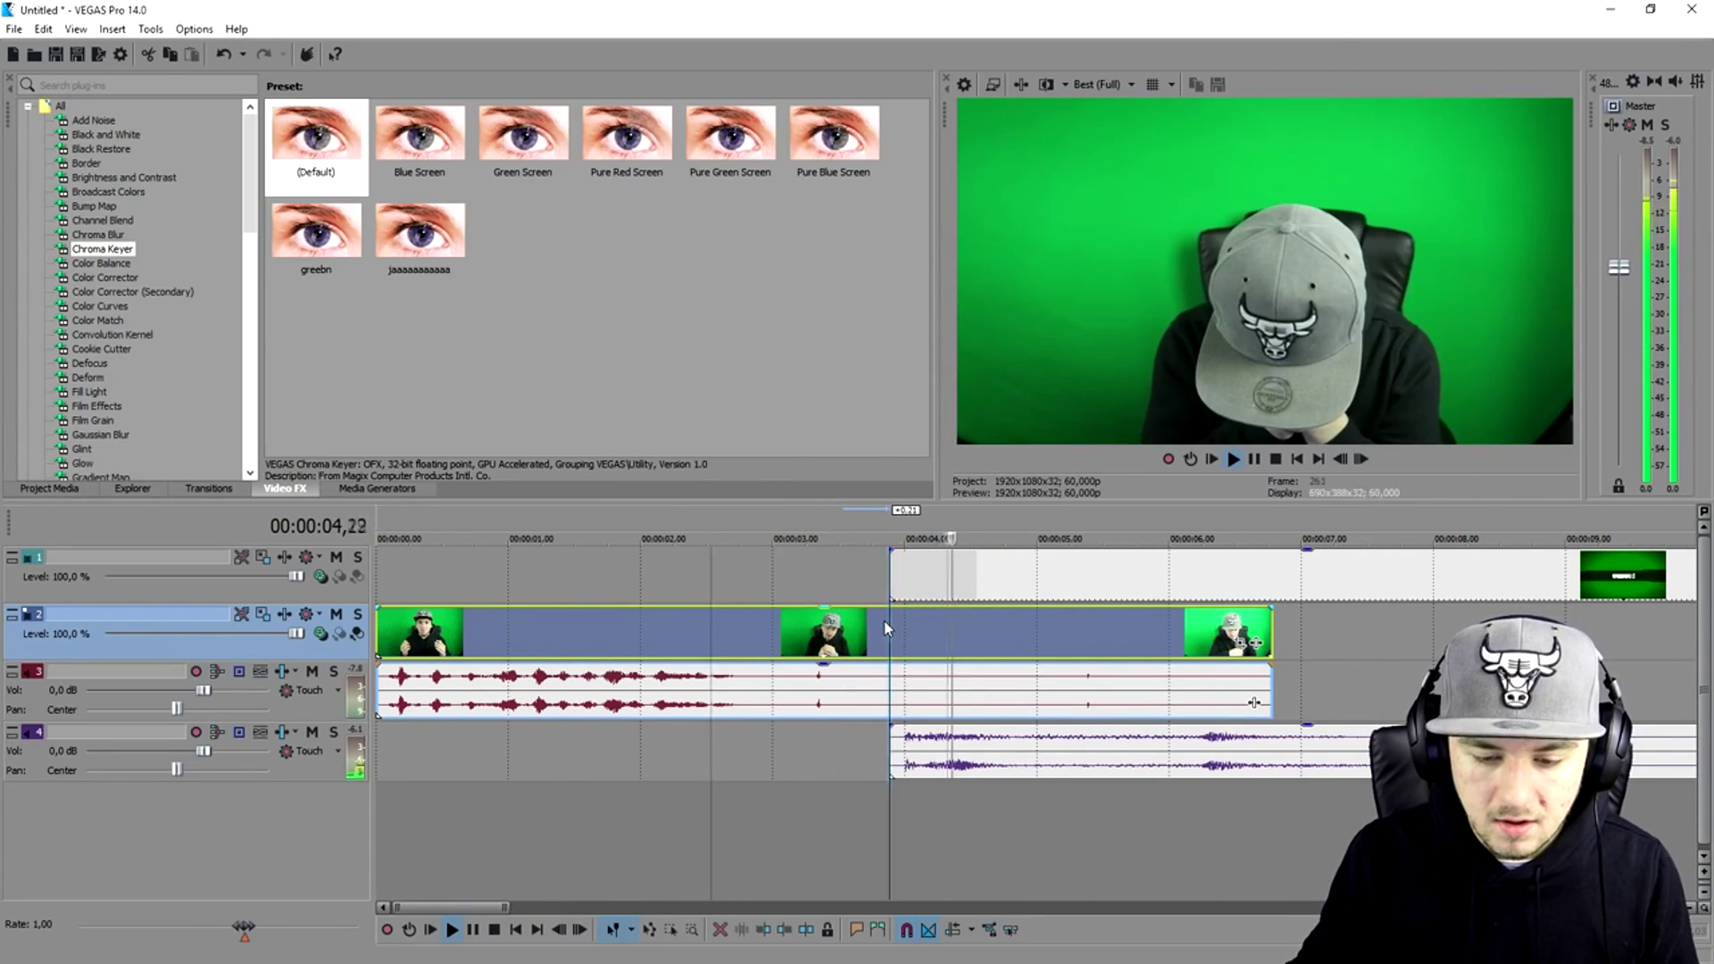
click(886, 627)
scroll(910, 628, down, 3)
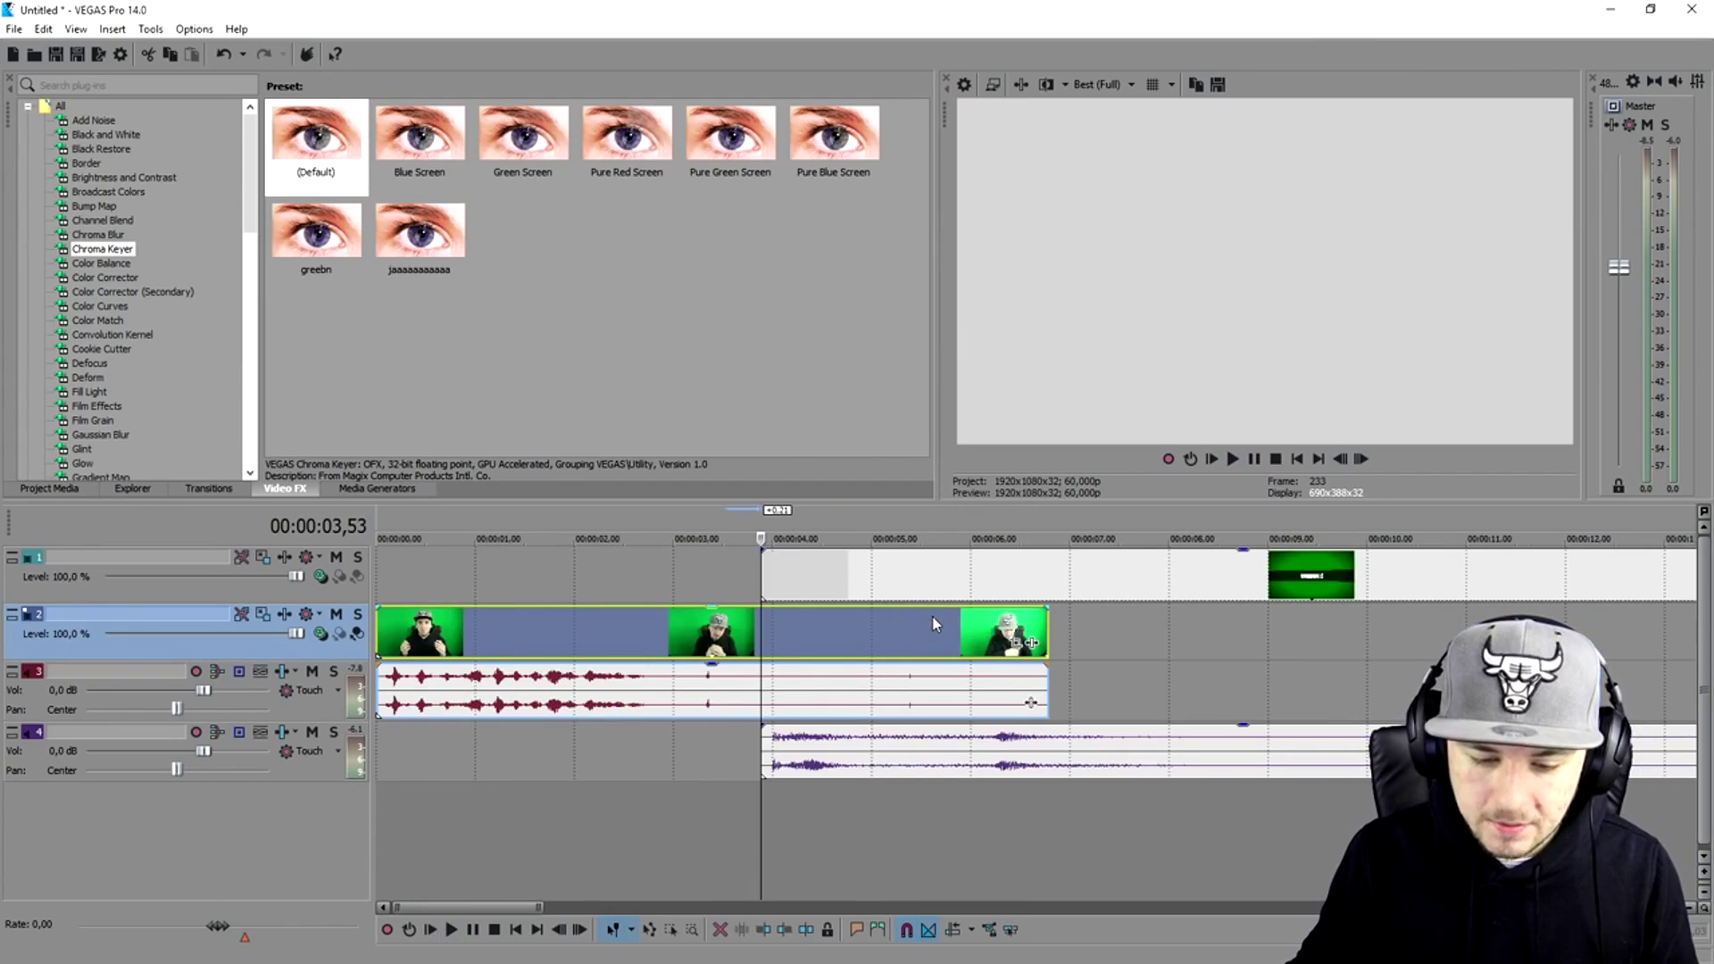
key(s)
scroll(931, 627, down, 3)
- Time-stretch the footage after the split to end with the wasted template, around 00:00:14
click(766, 643)
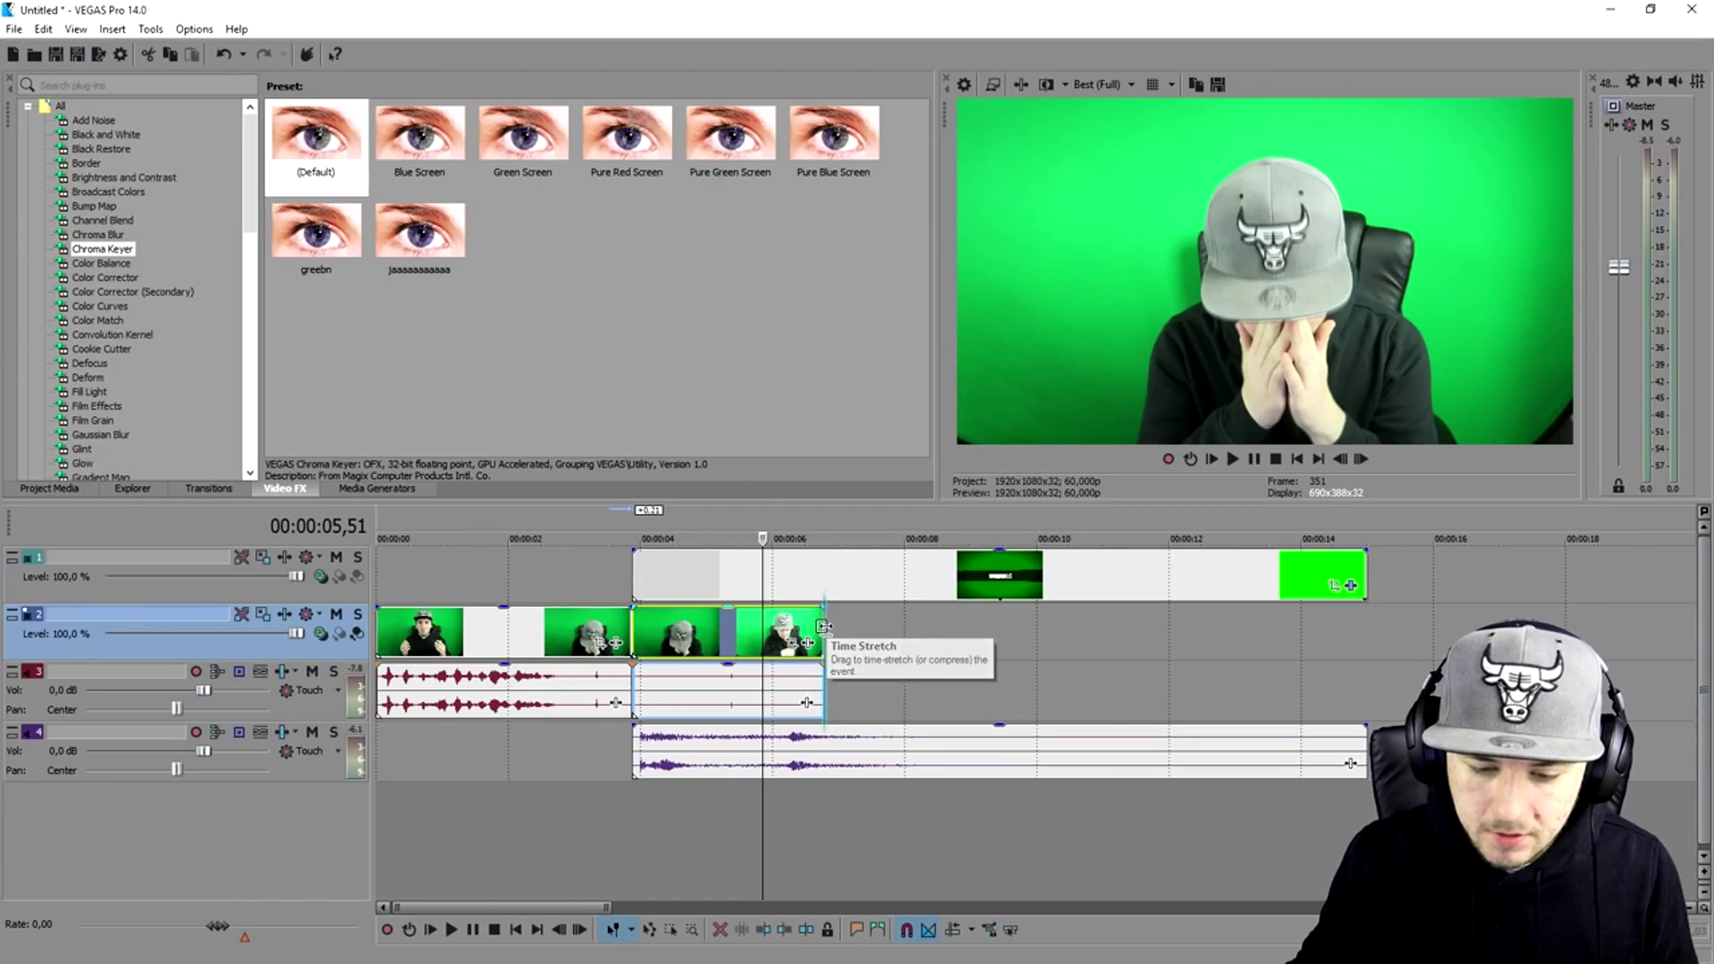
drag(1064, 382, 1713, 358)
drag(1226, 619, 1366, 629)
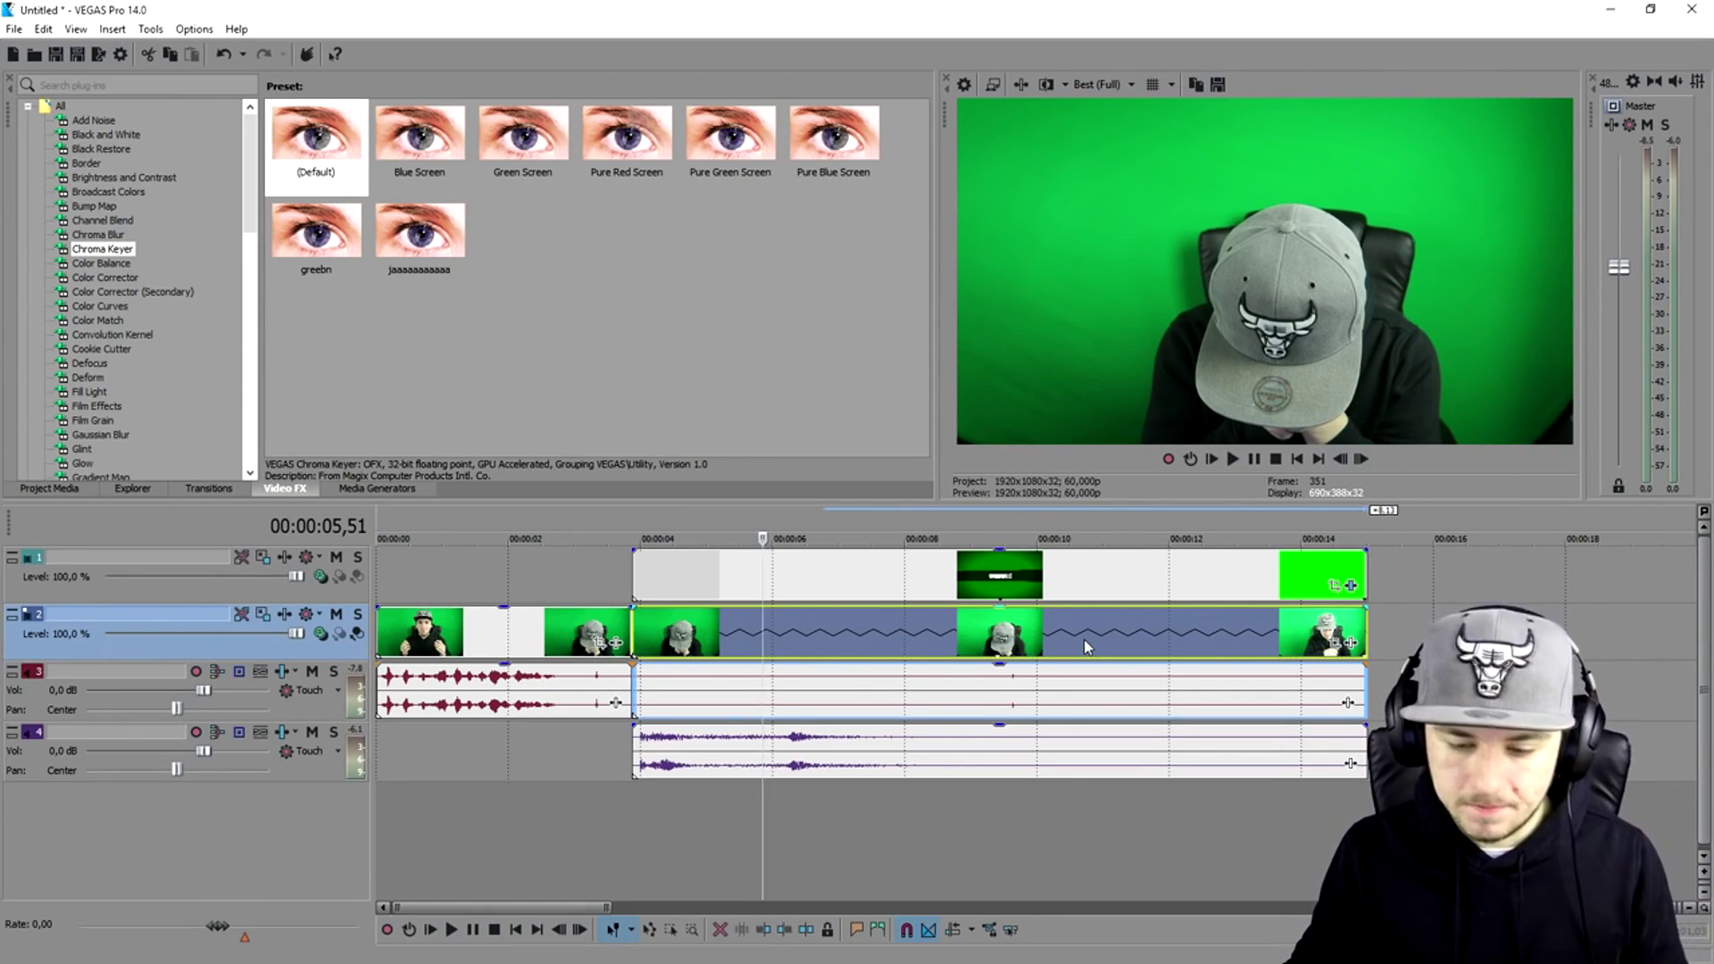
- Apply the default Black and White effect to the stretched footage and return to the start
click(114, 135)
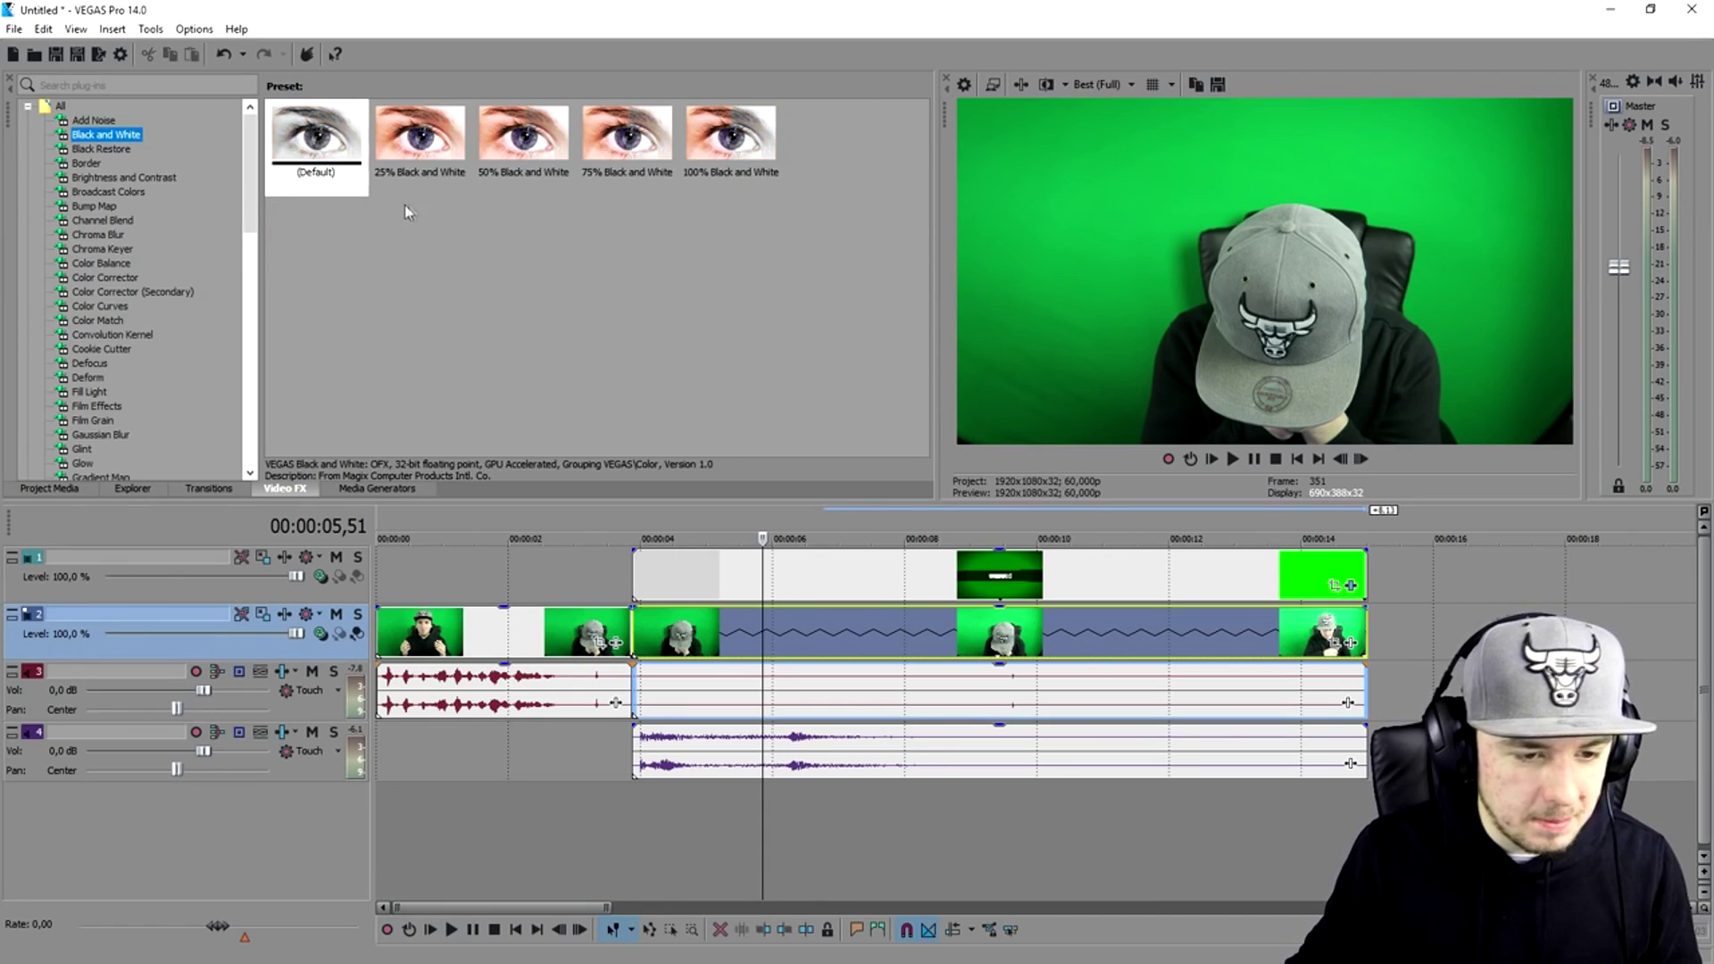
drag(332, 157, 768, 629)
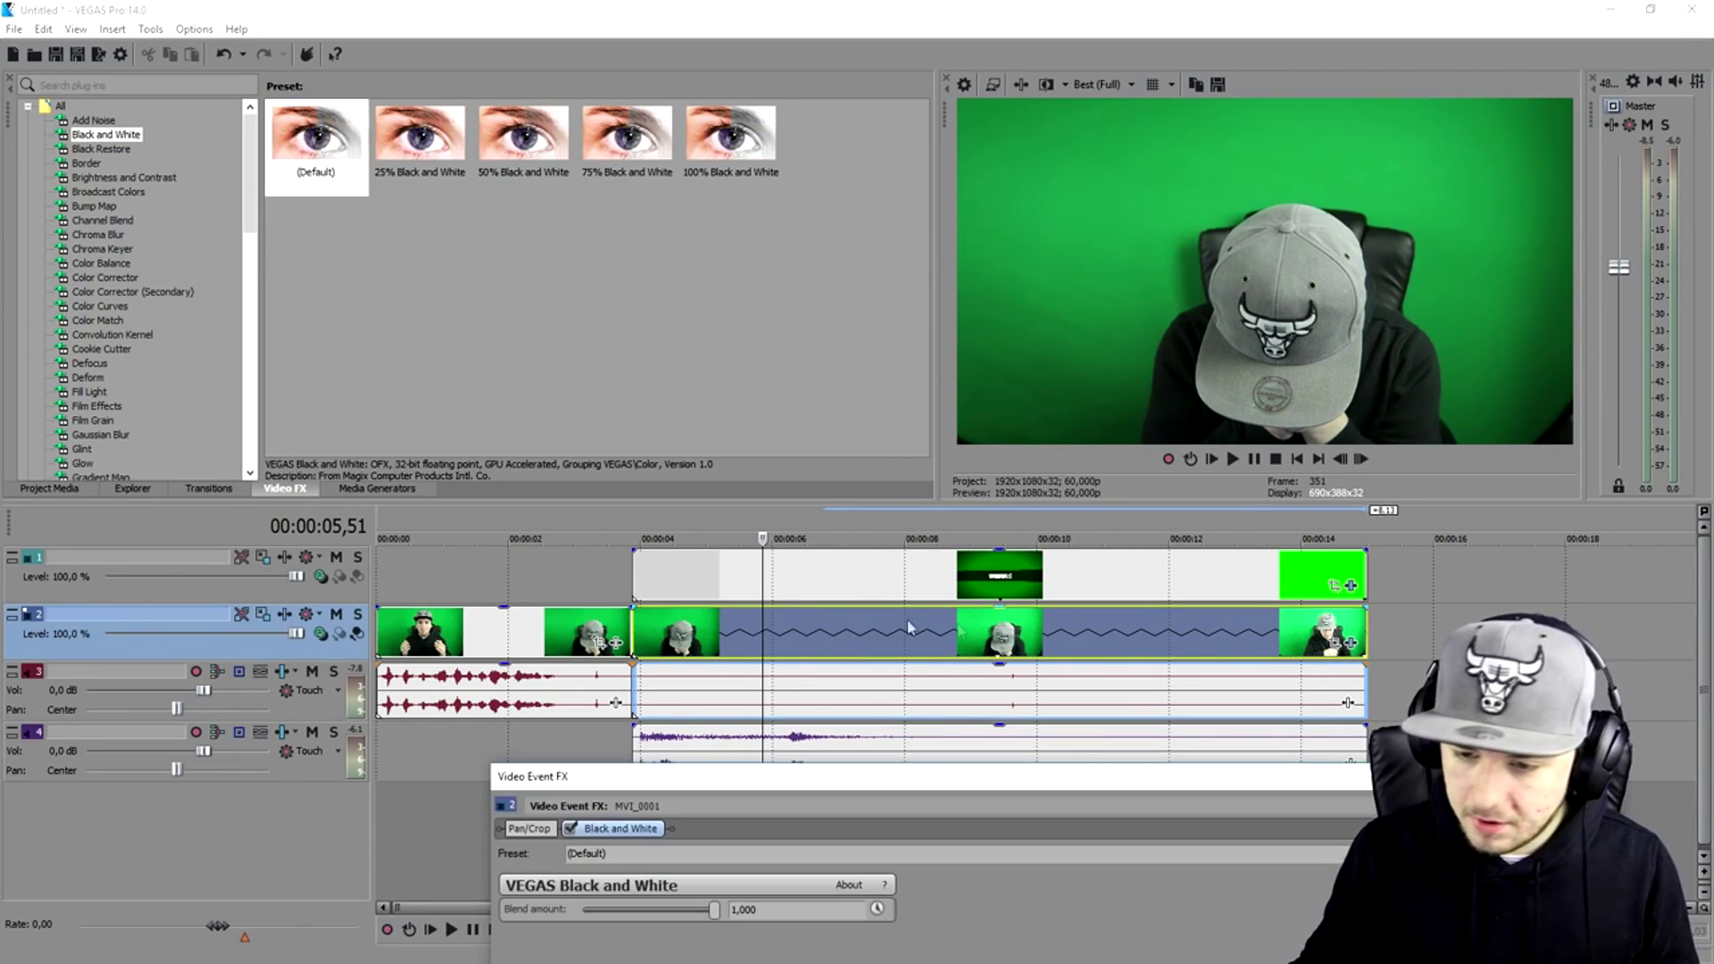
click(1366, 775)
click(1297, 459)
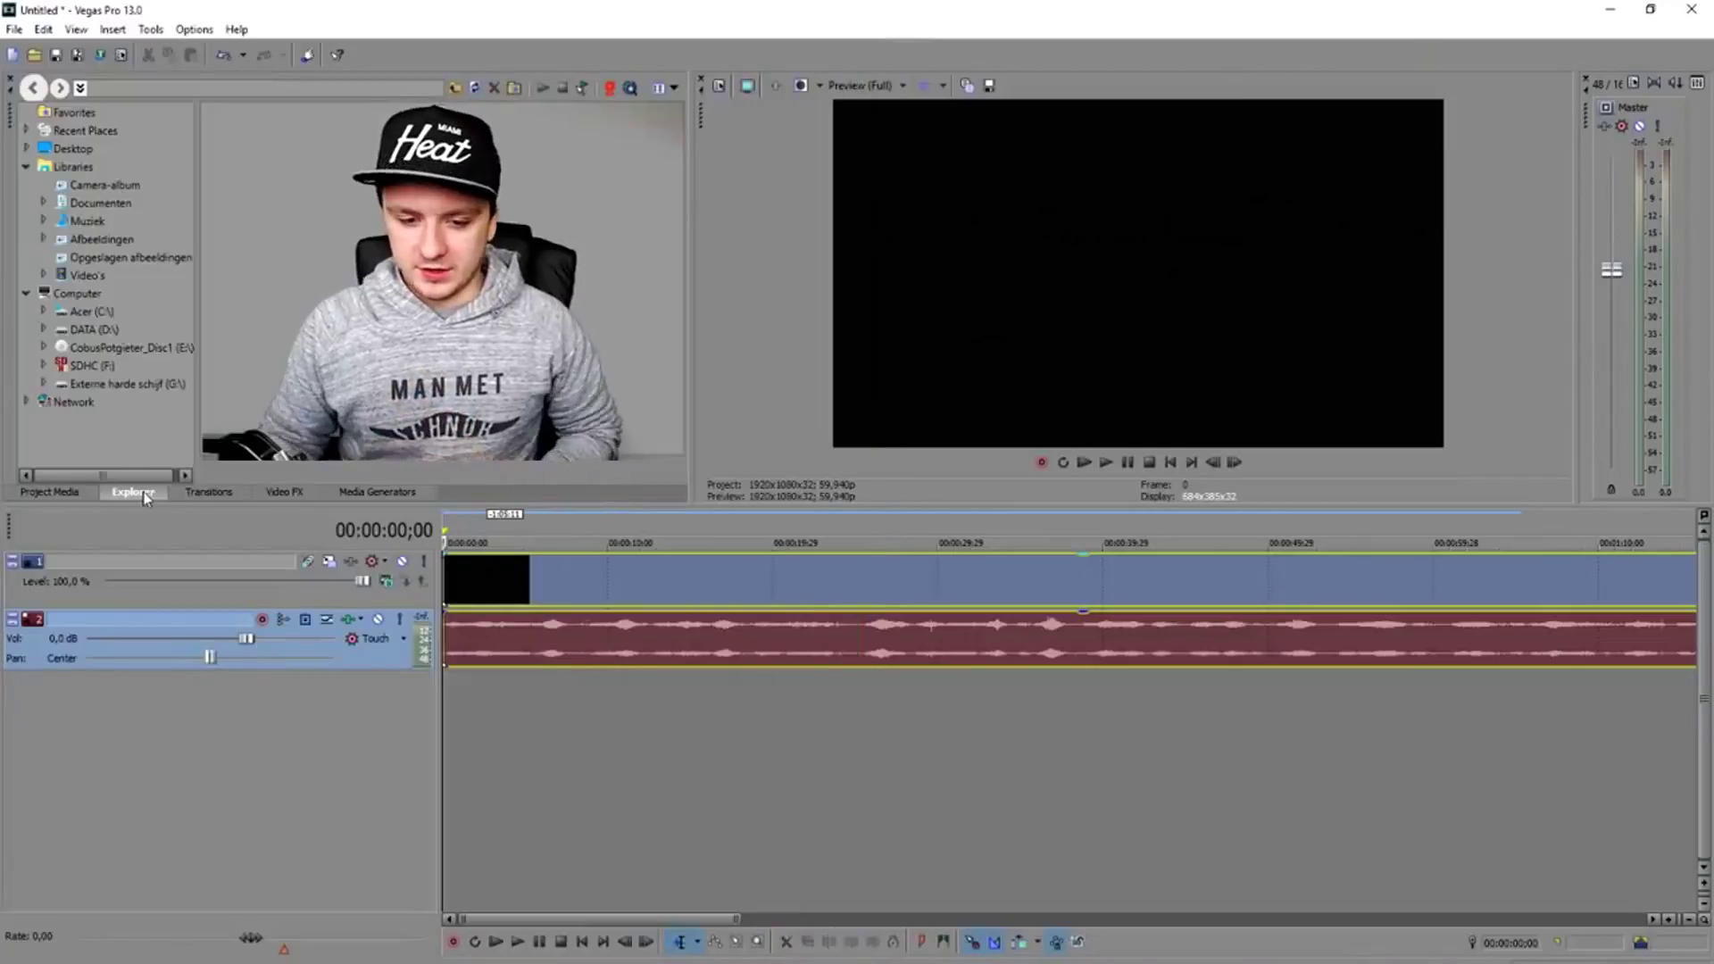
scroll(890, 543, down, 5)
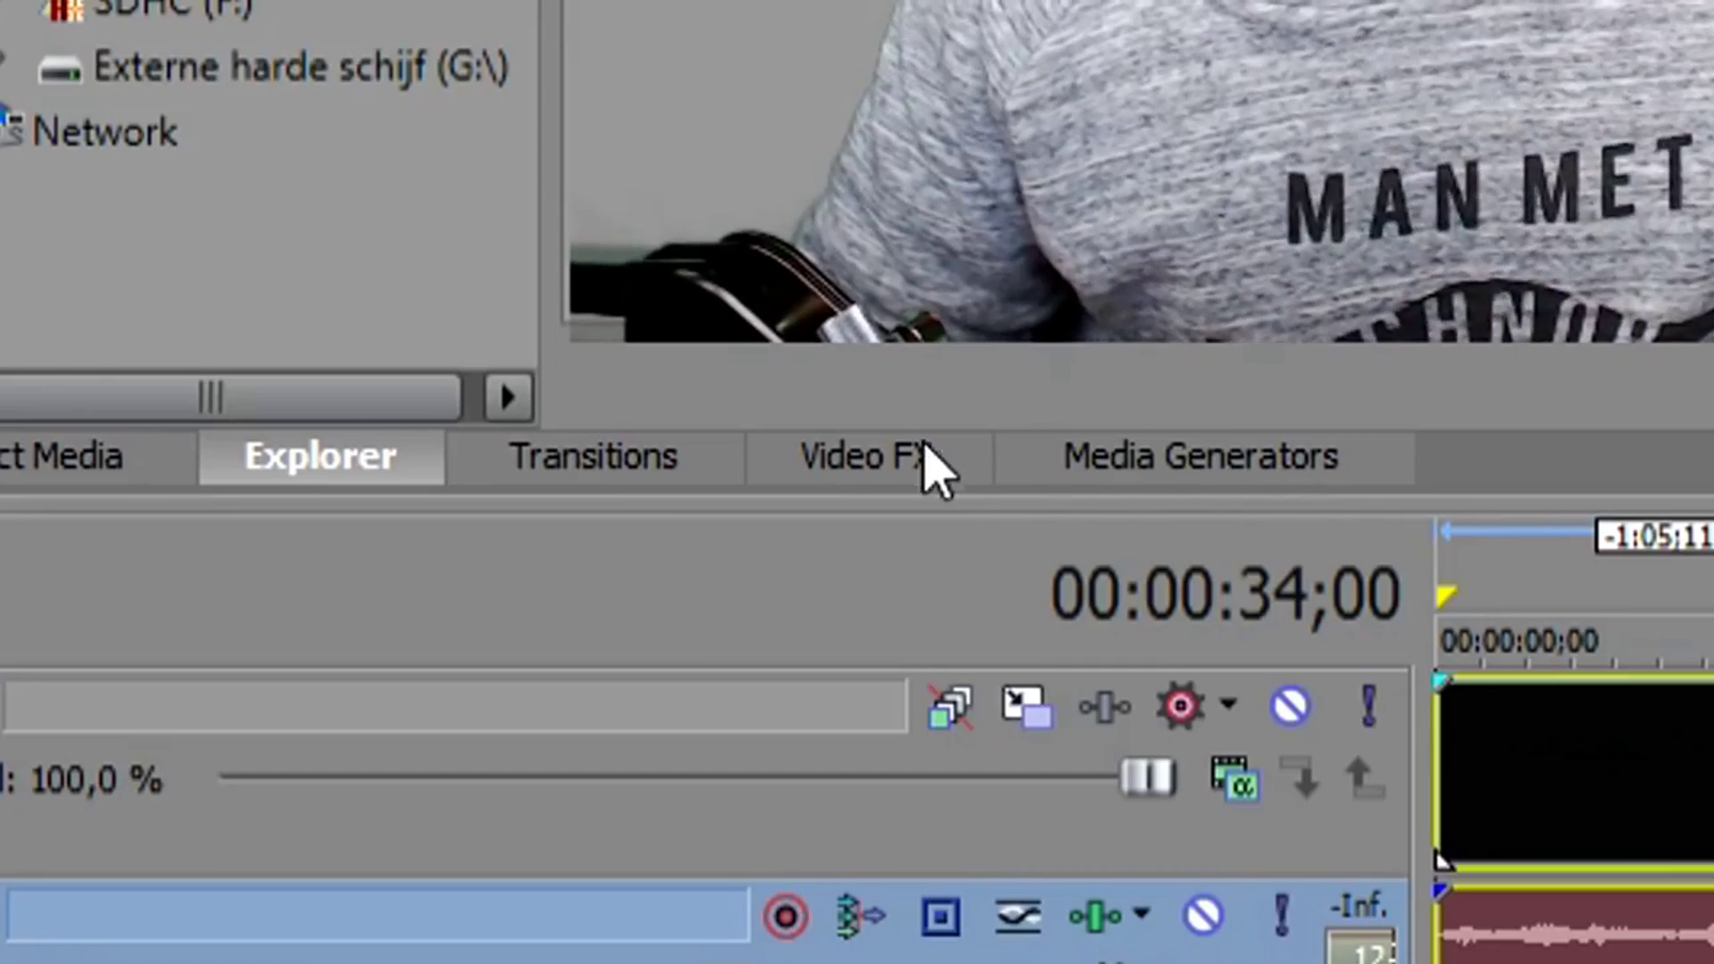
- Show the Film Effects presets in the Video FX plug-in list
click(294, 496)
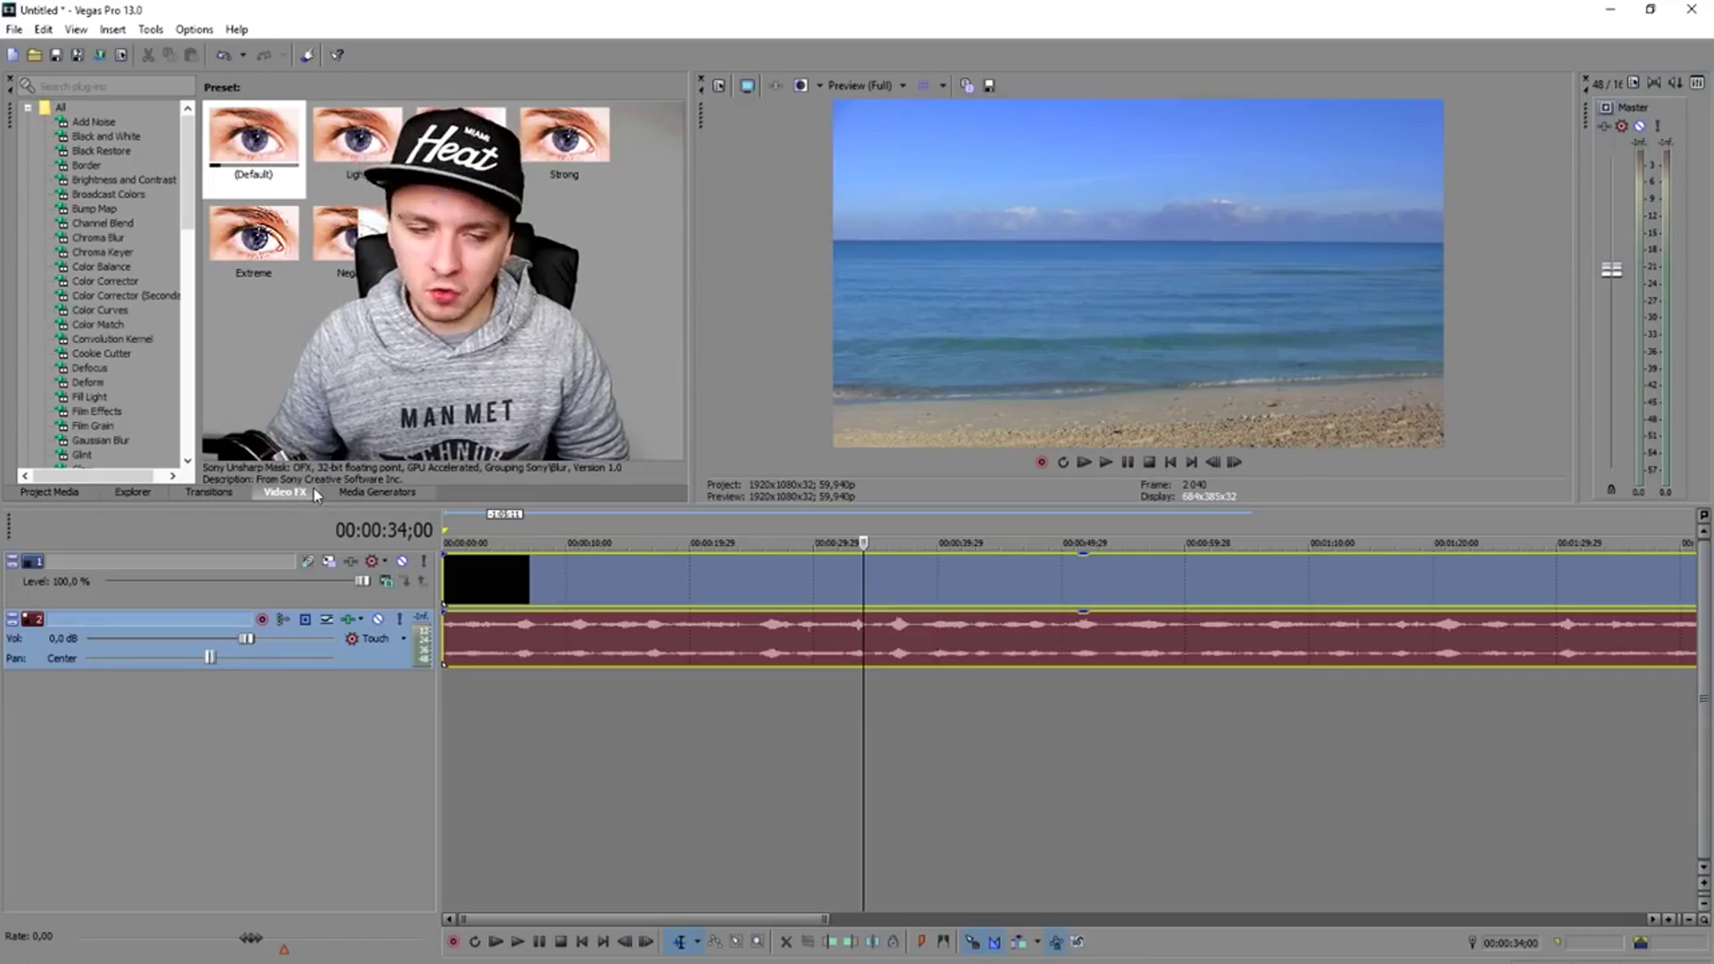
scroll(114, 375, down, 4)
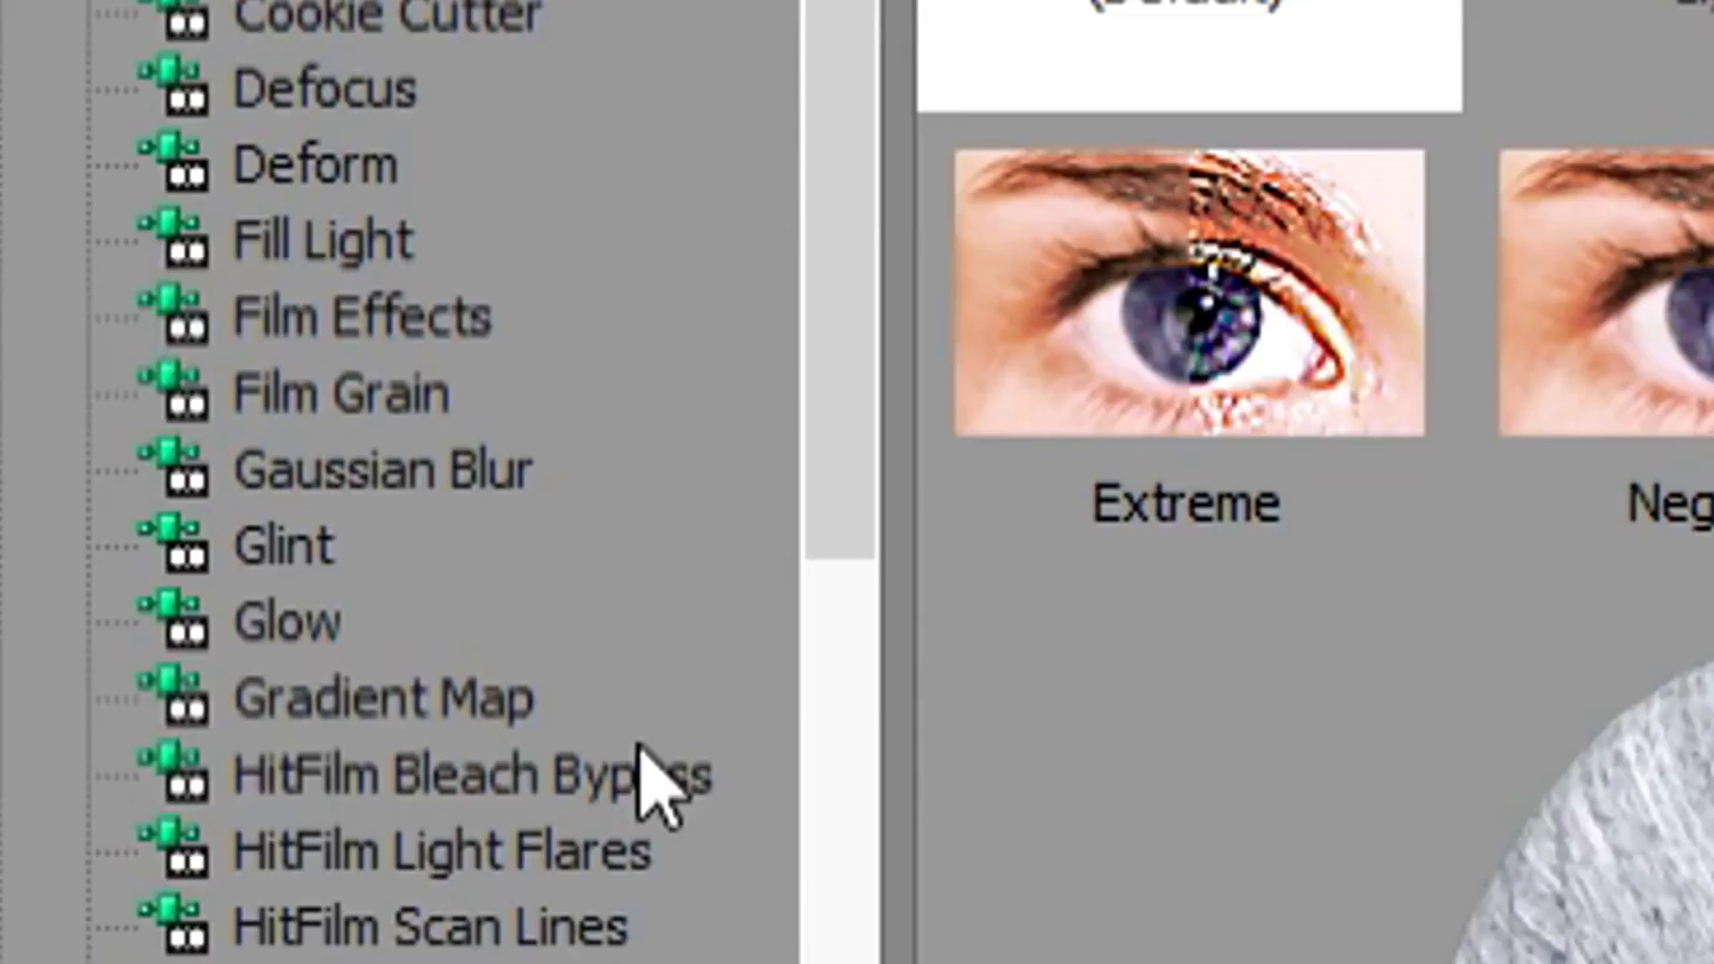
click(96, 240)
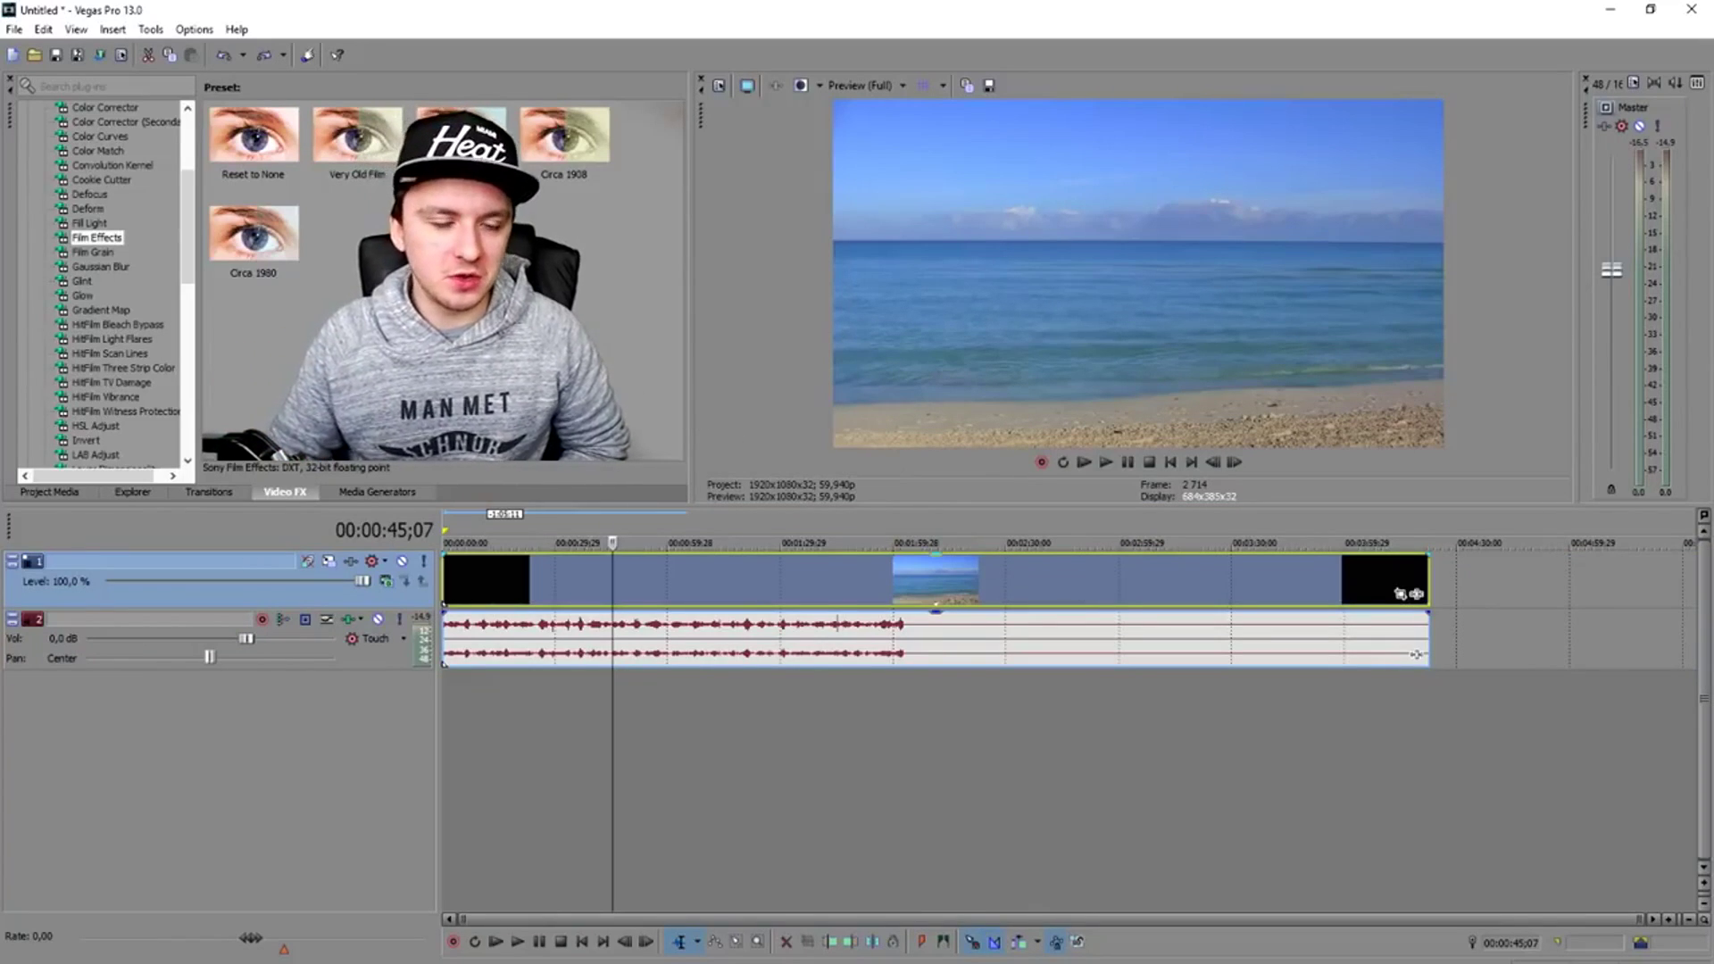
- Apply the Very Old Film preset to the beach clip and place the playhead at 00:00:39;09
drag(713, 642, 616, 576)
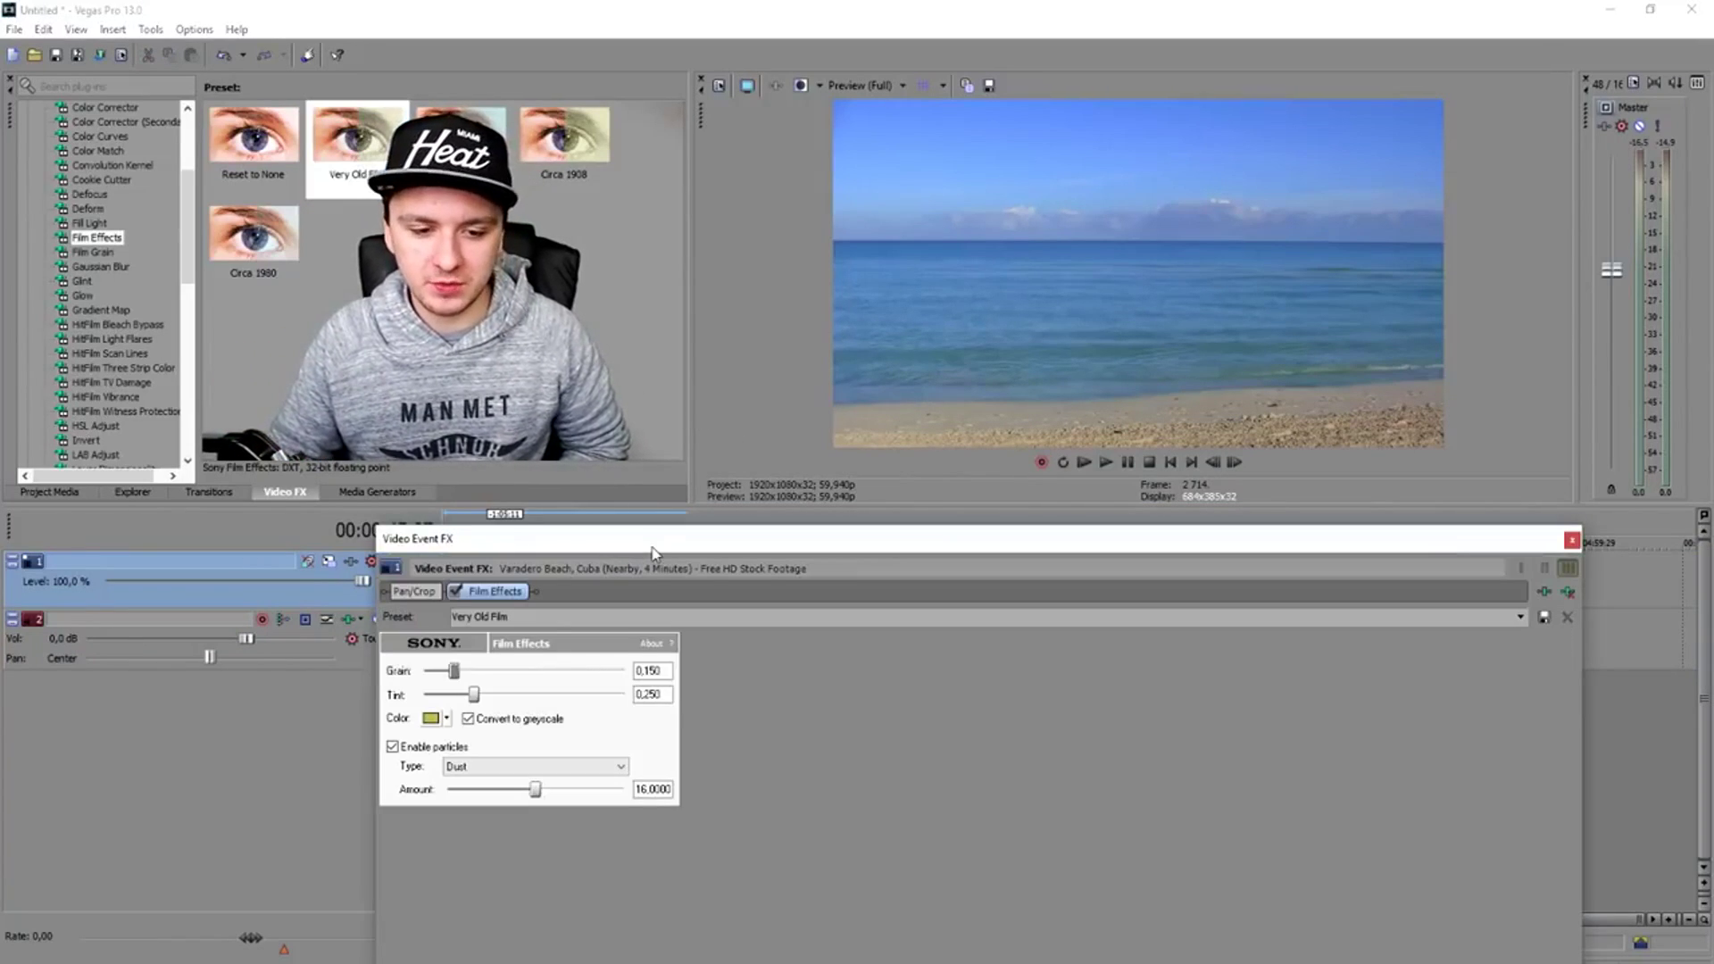
click(613, 536)
scroll(658, 614, up, 5)
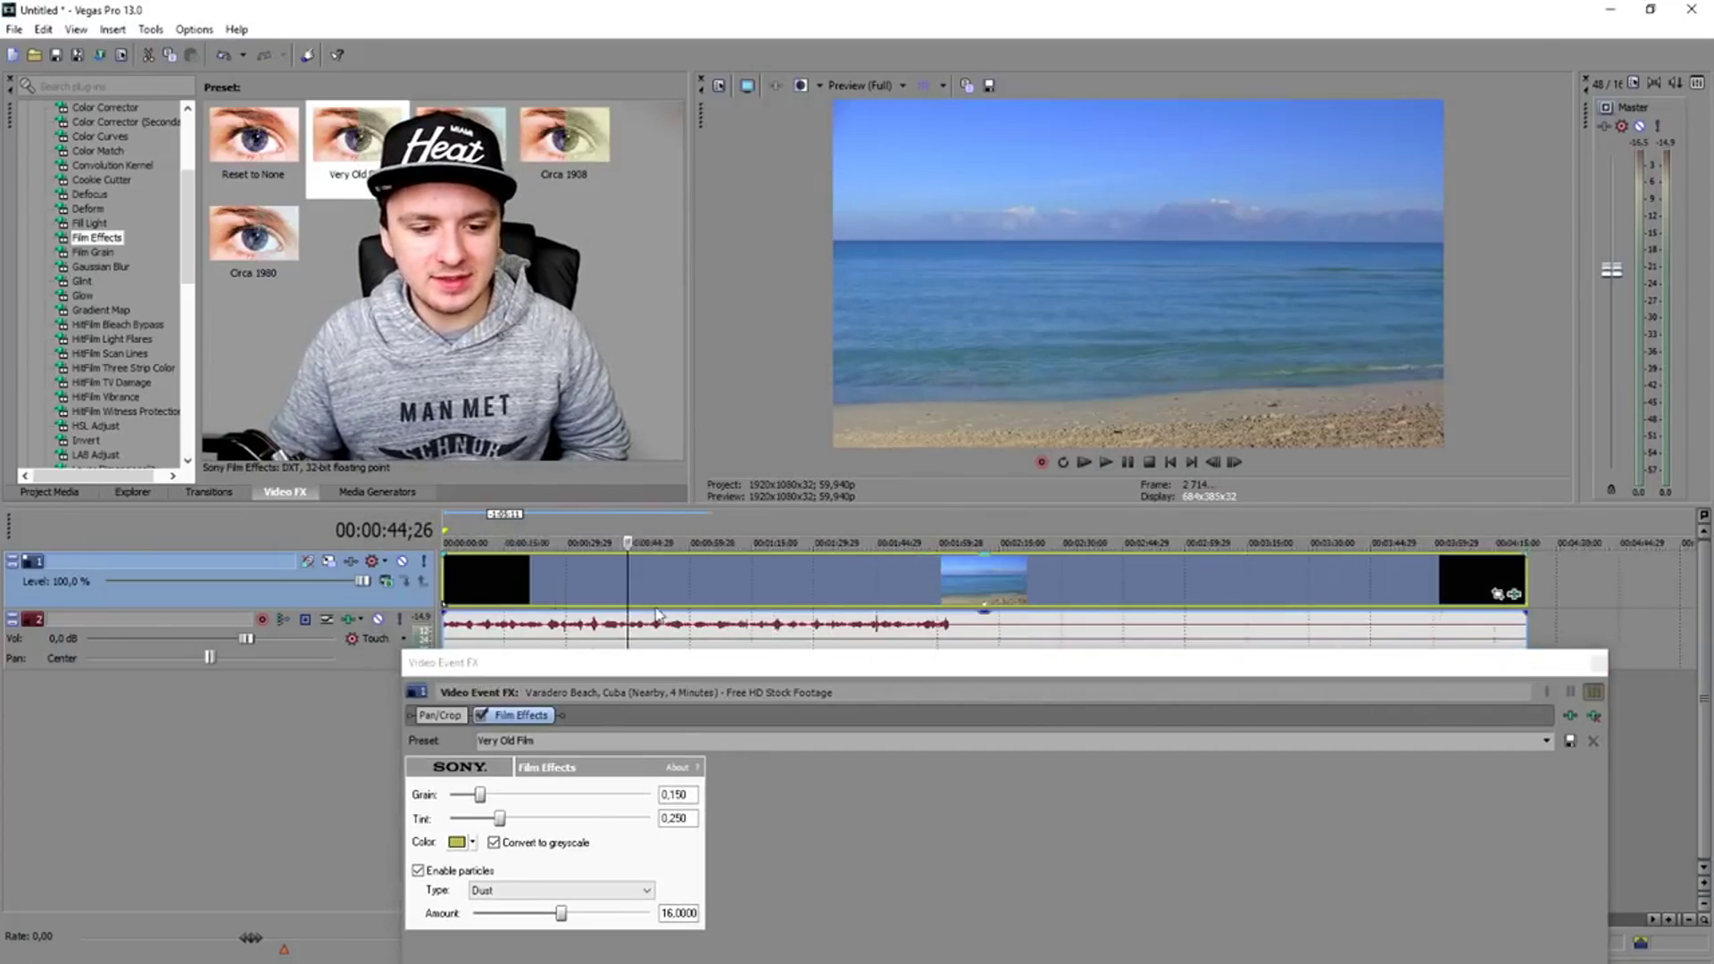
click(930, 536)
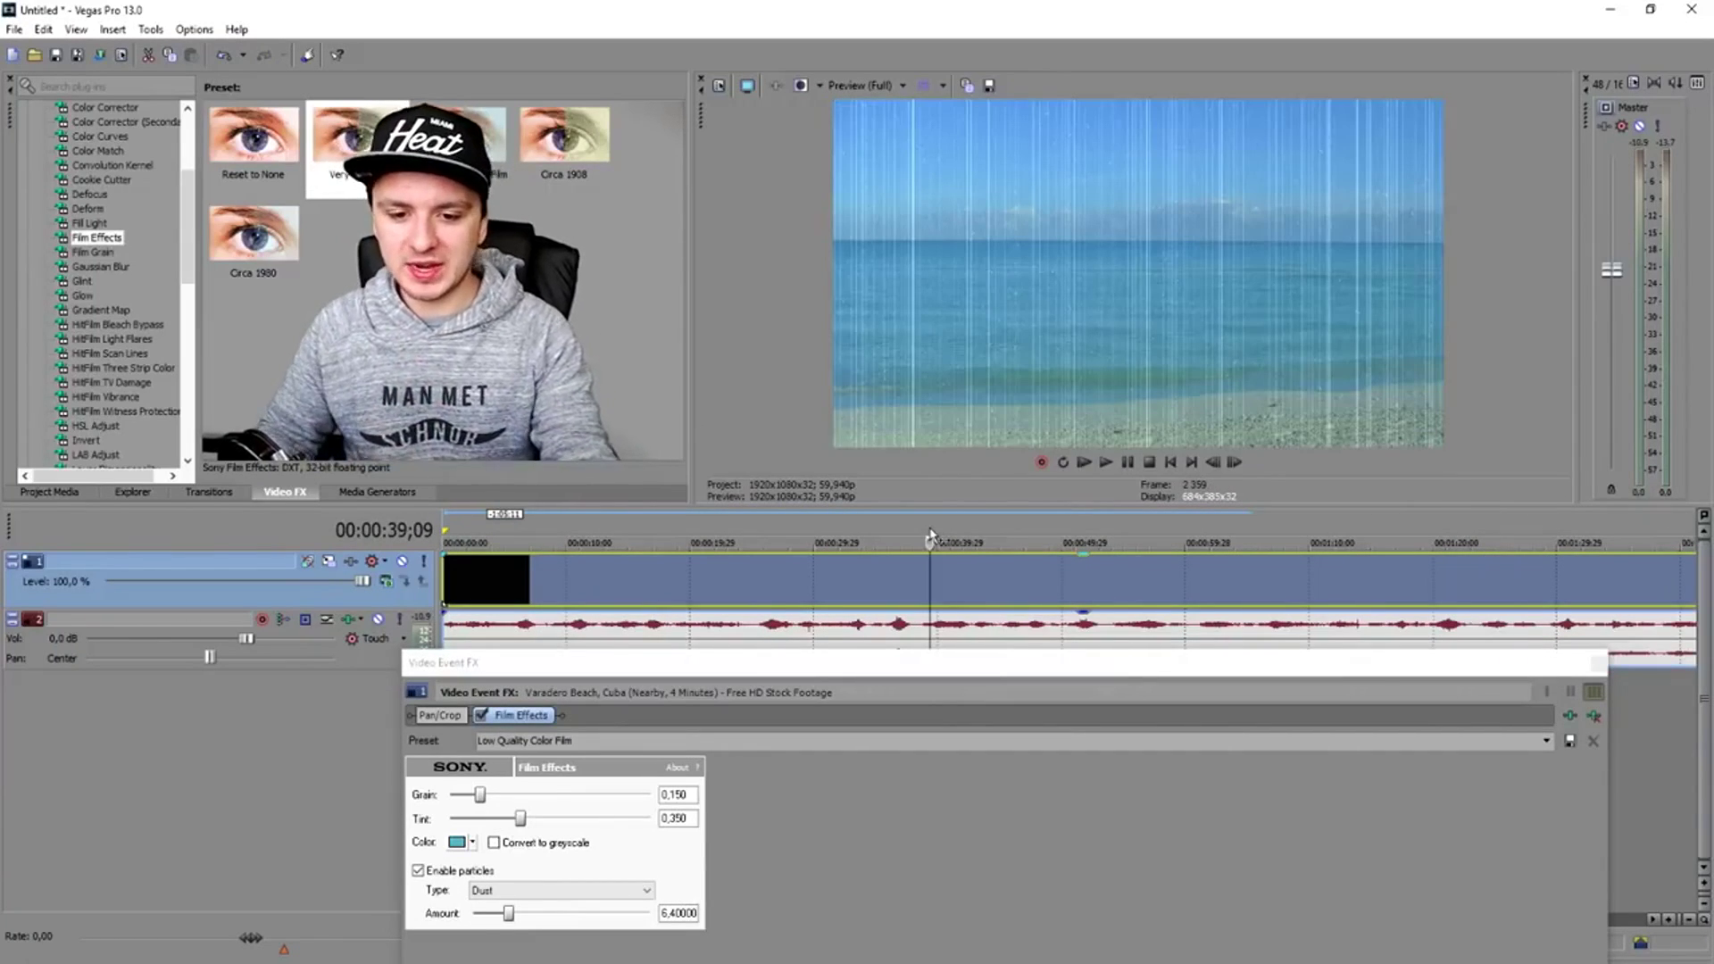
drag(1024, 672, 1011, 739)
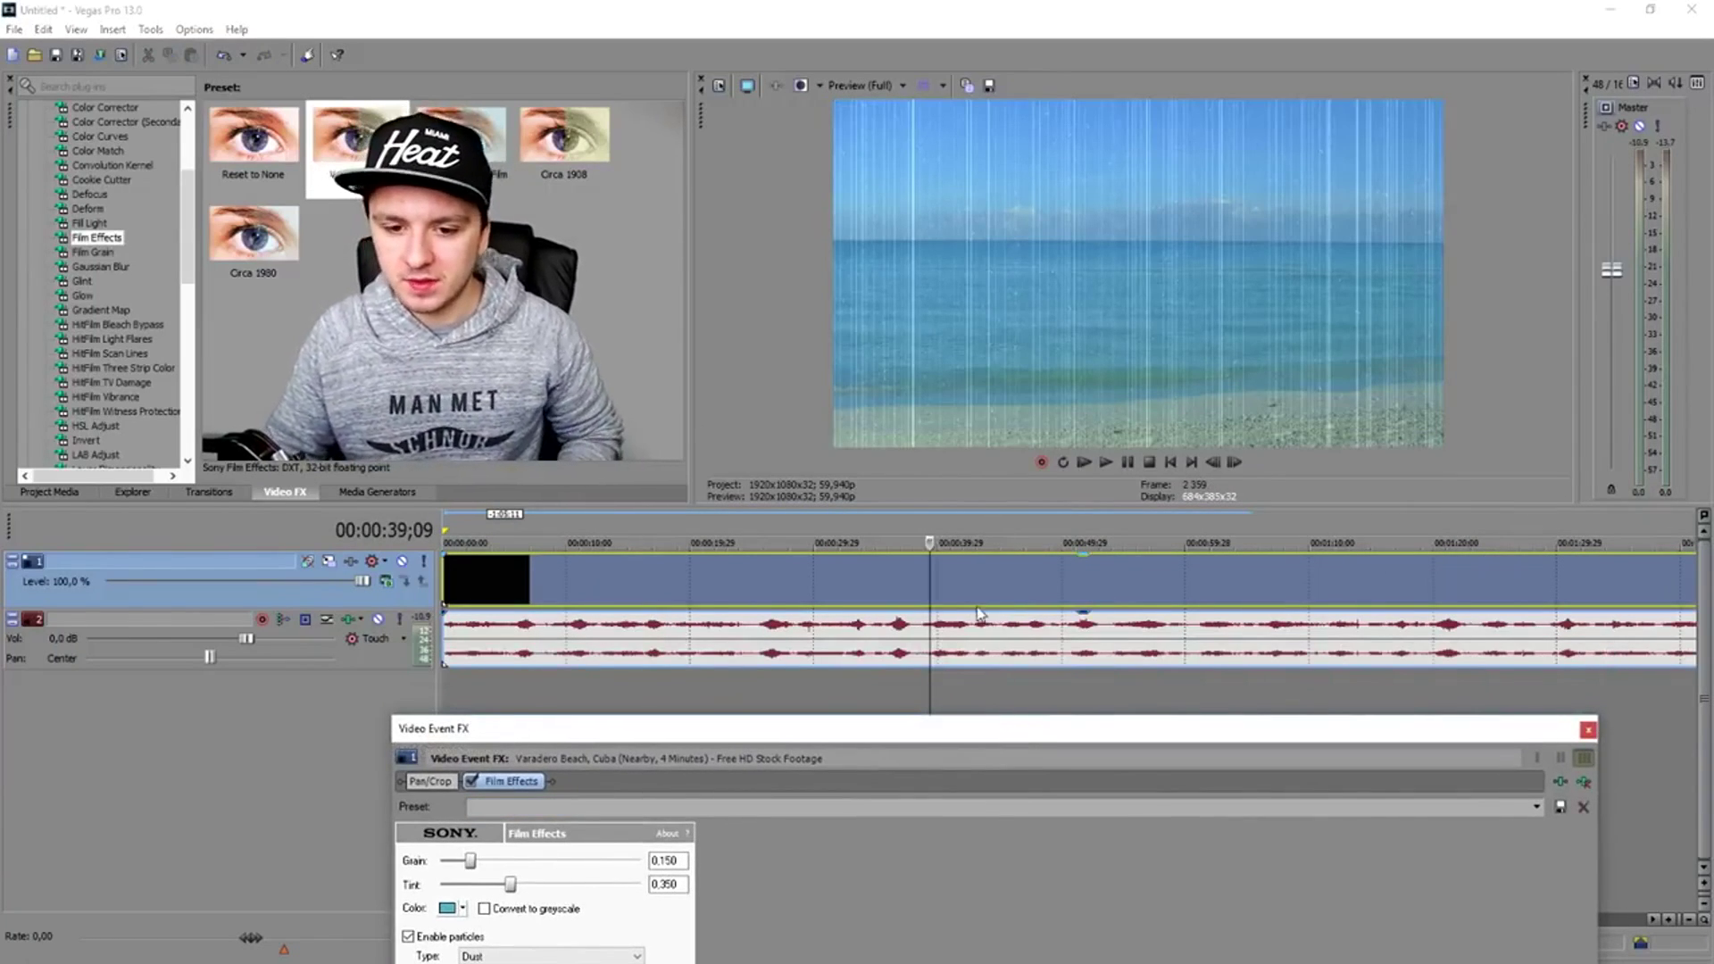
- Play the aged beach clip and toggle Film Effects off and on to compare
key(space)
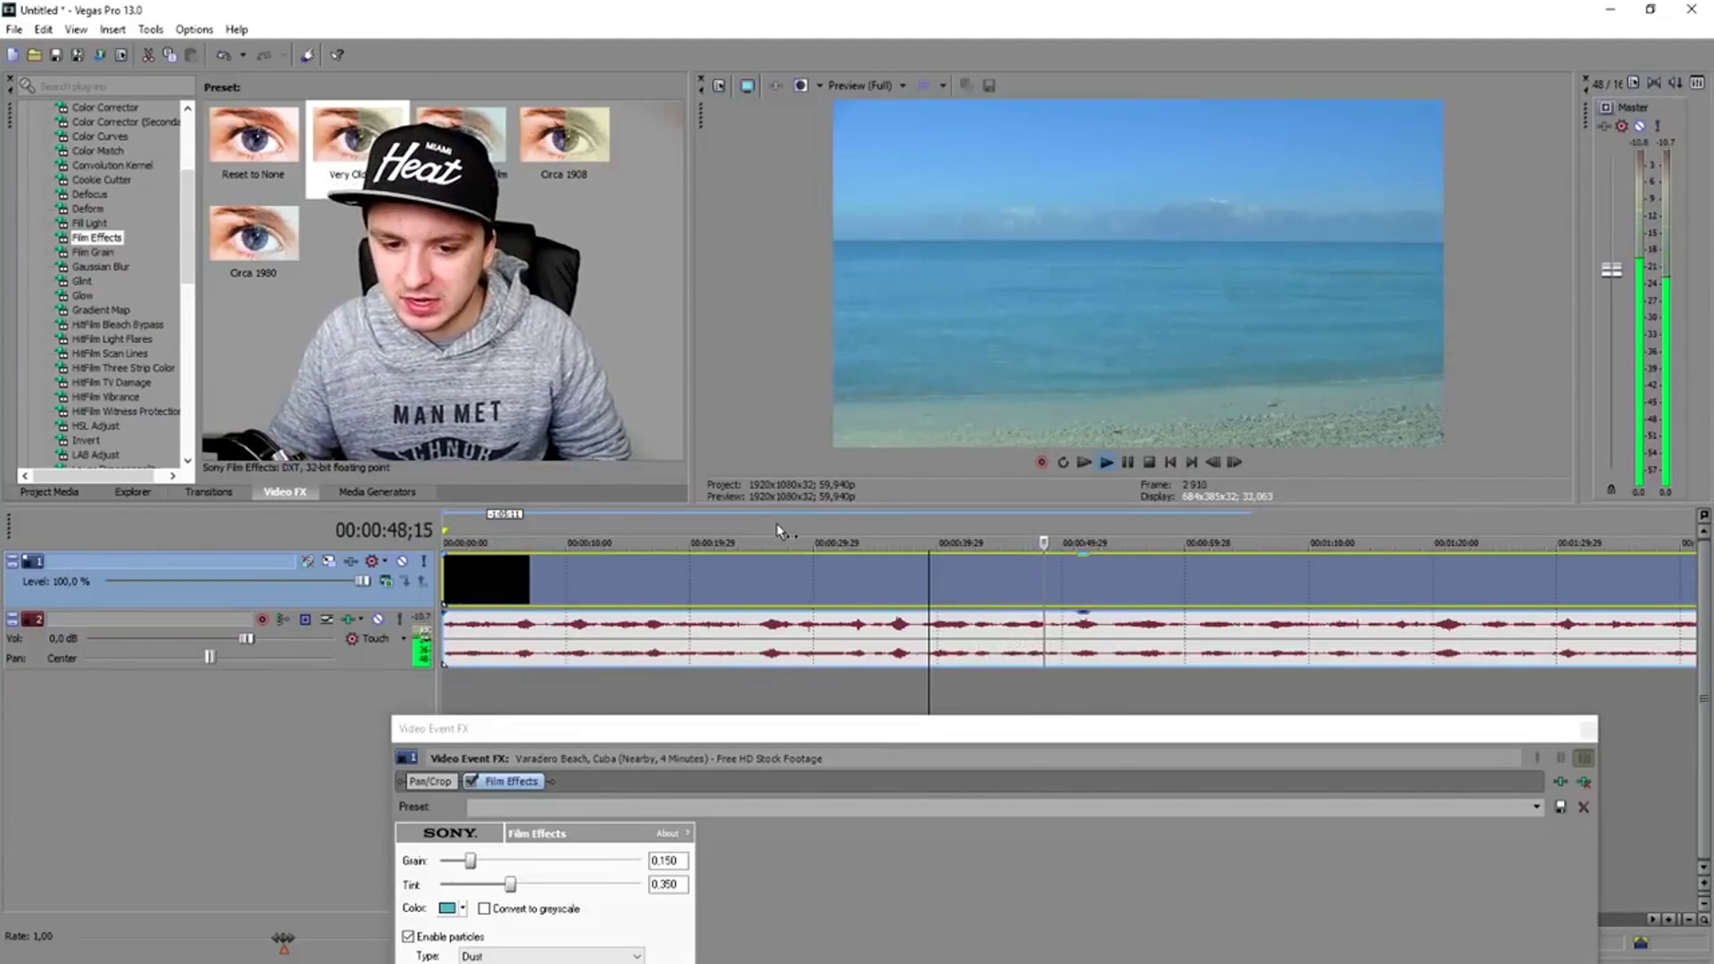
click(1053, 540)
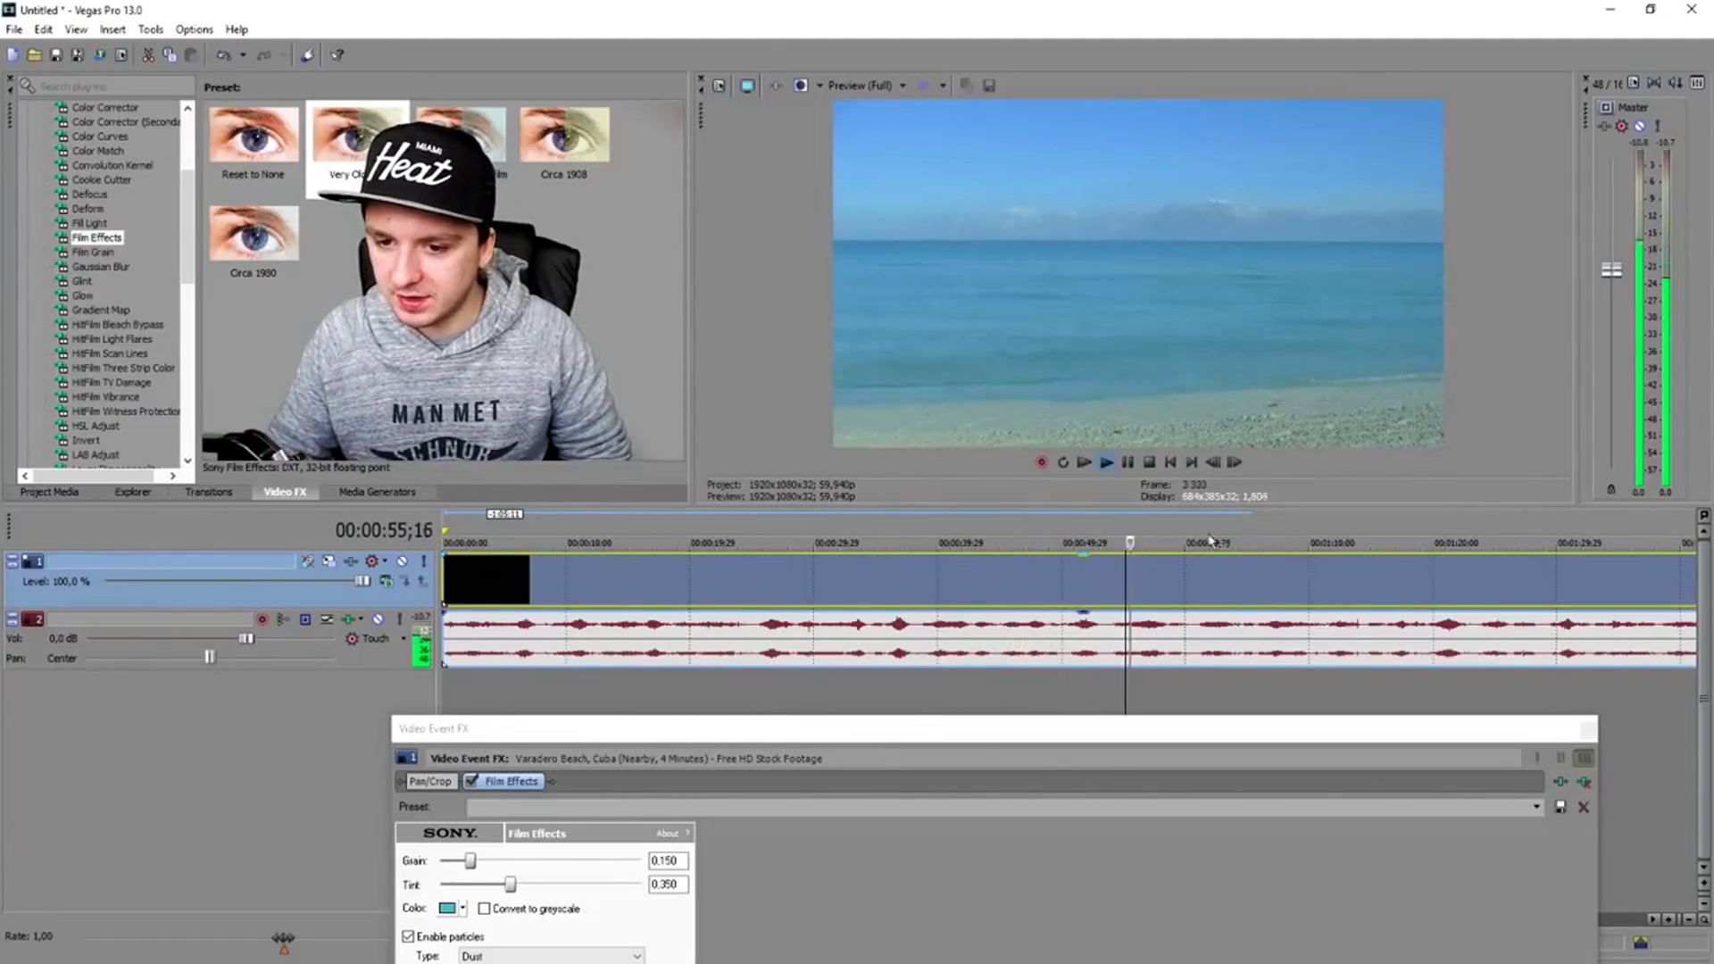
click(470, 782)
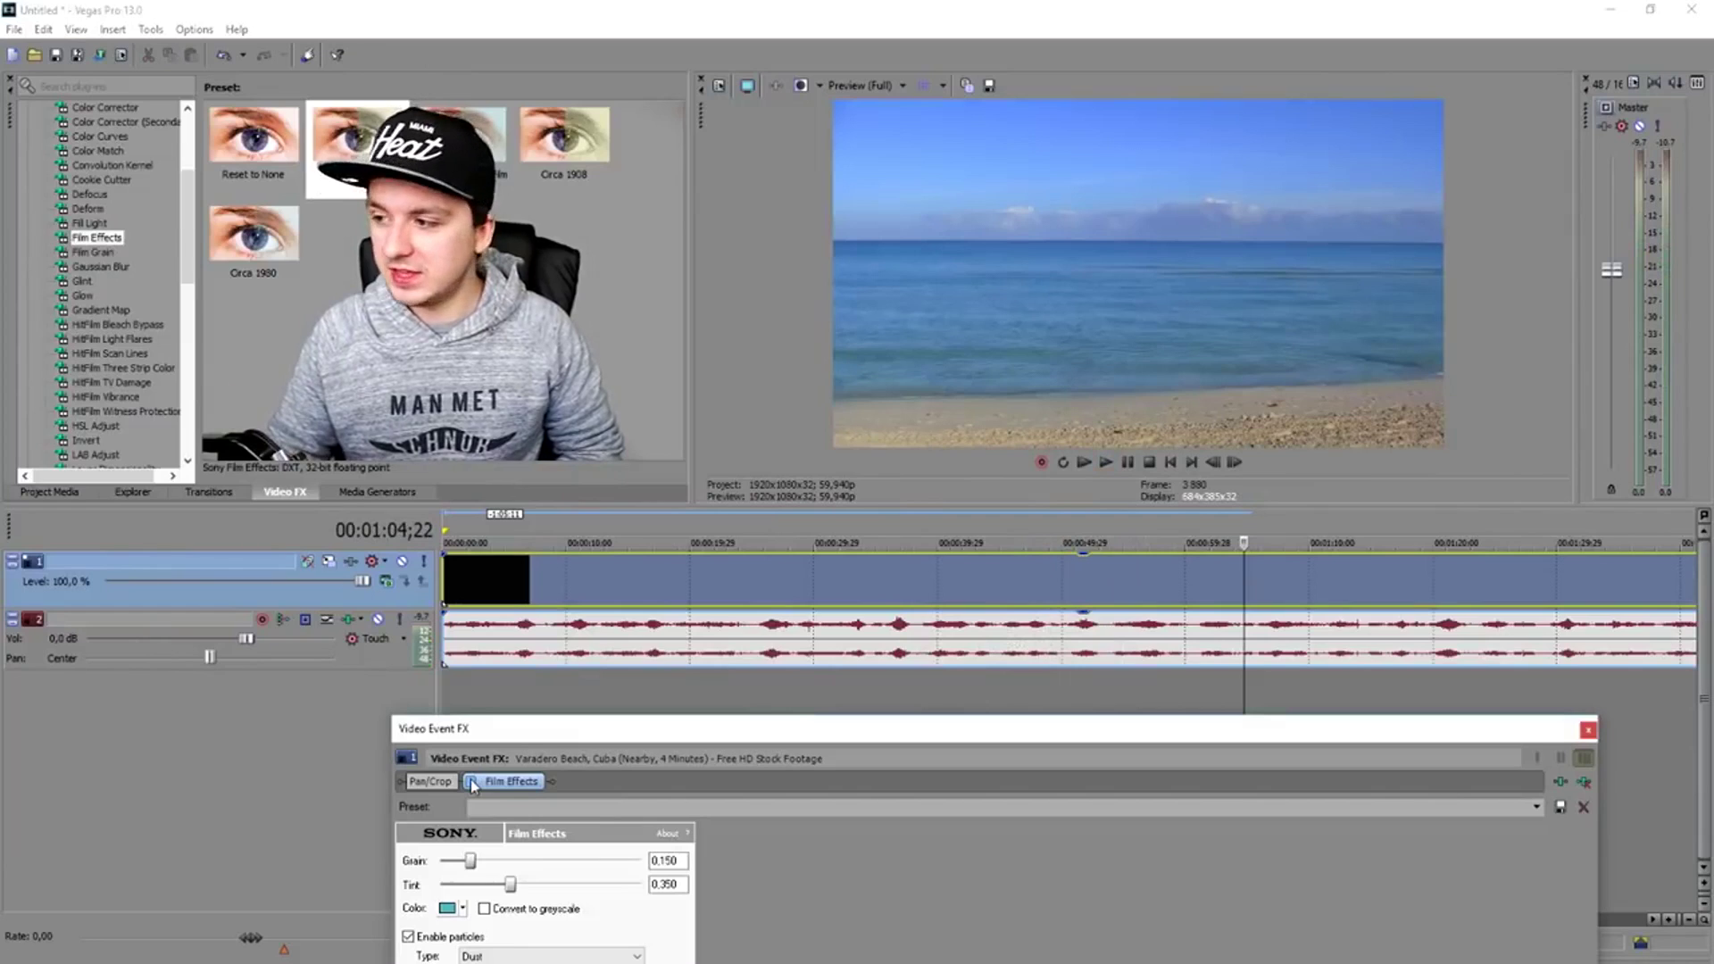
click(1207, 540)
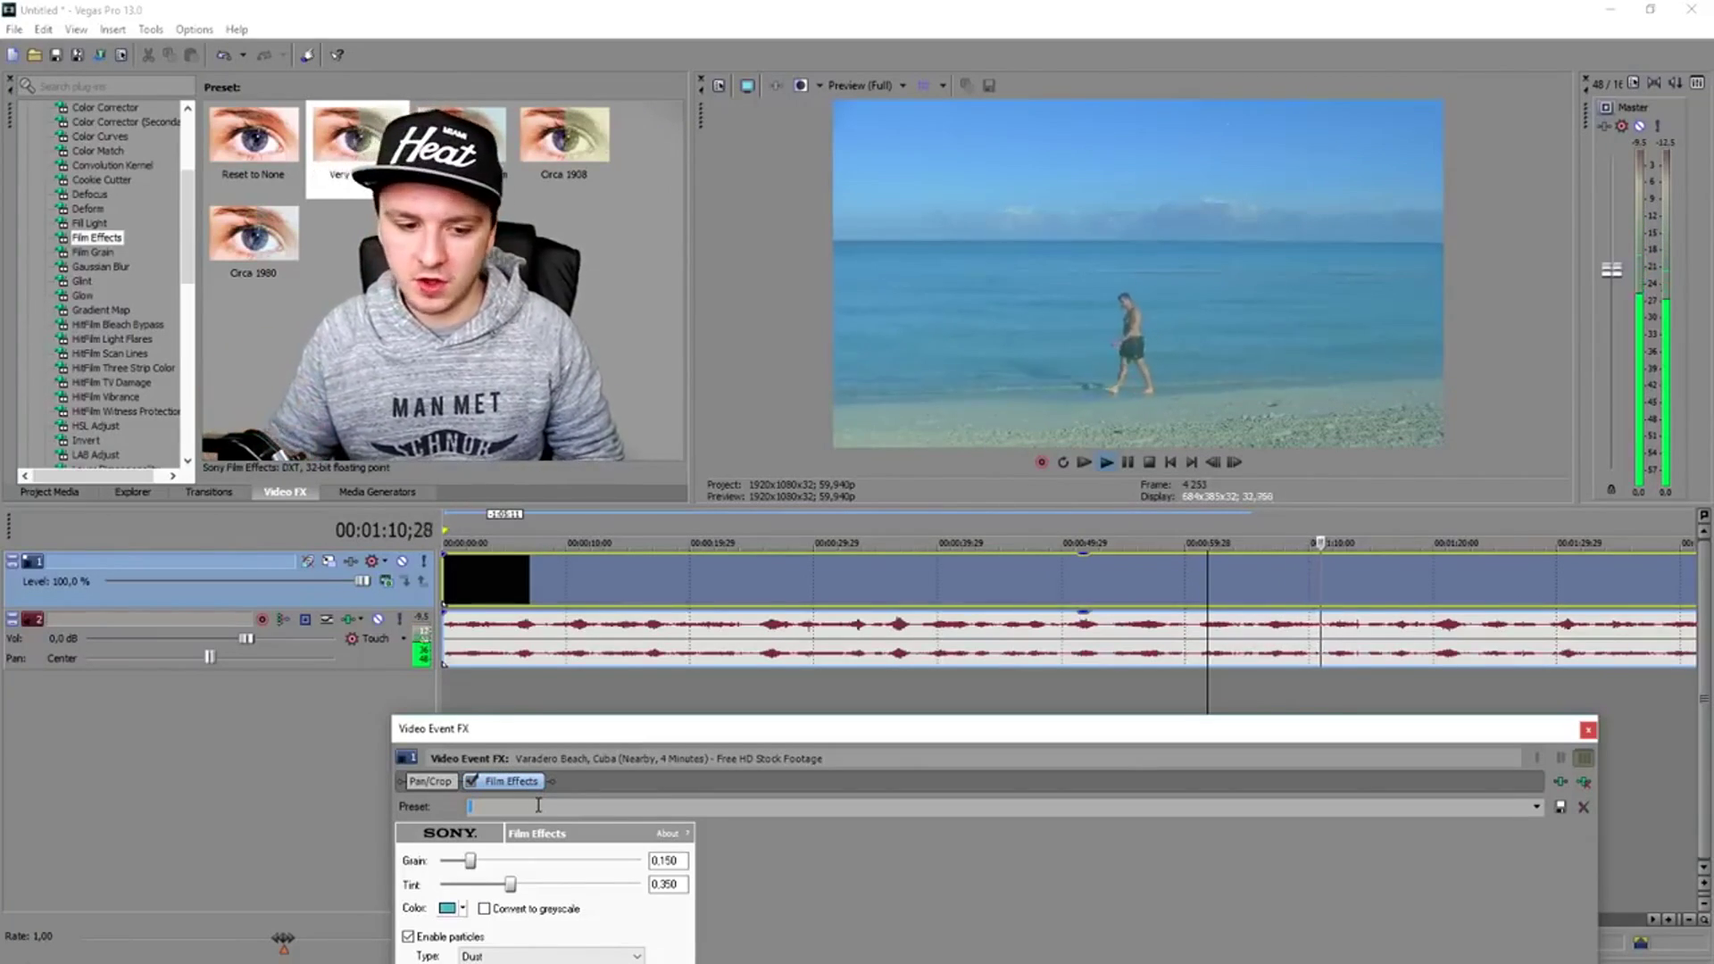
click(471, 782)
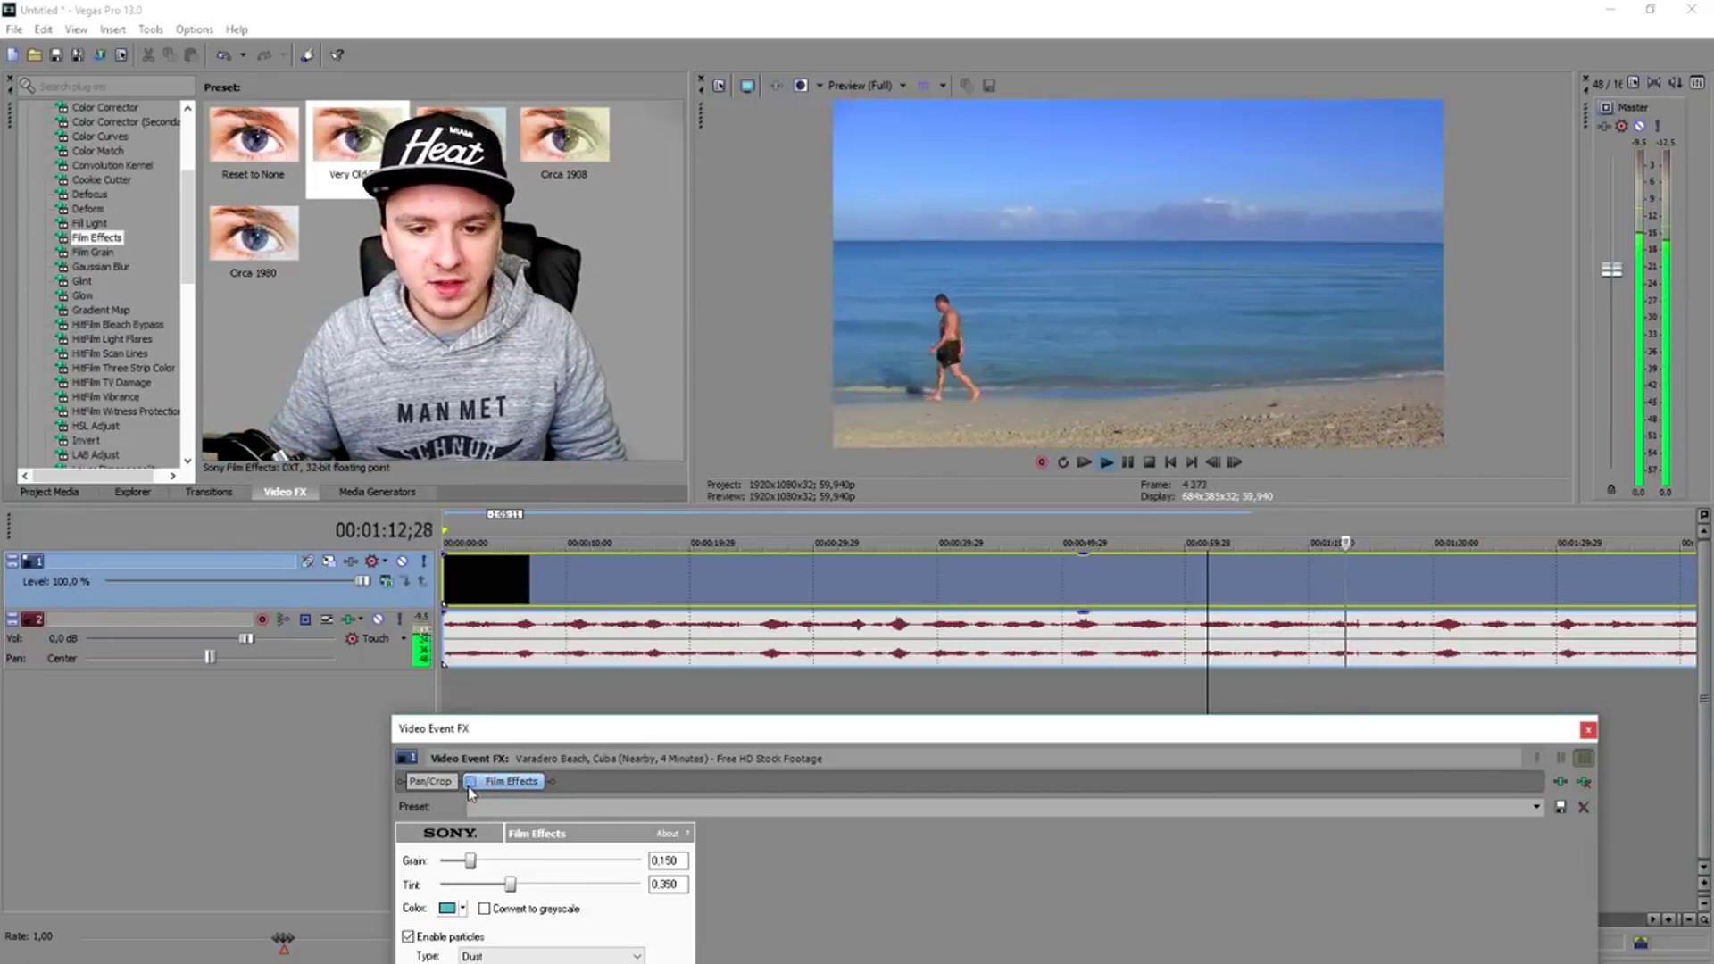
click(470, 783)
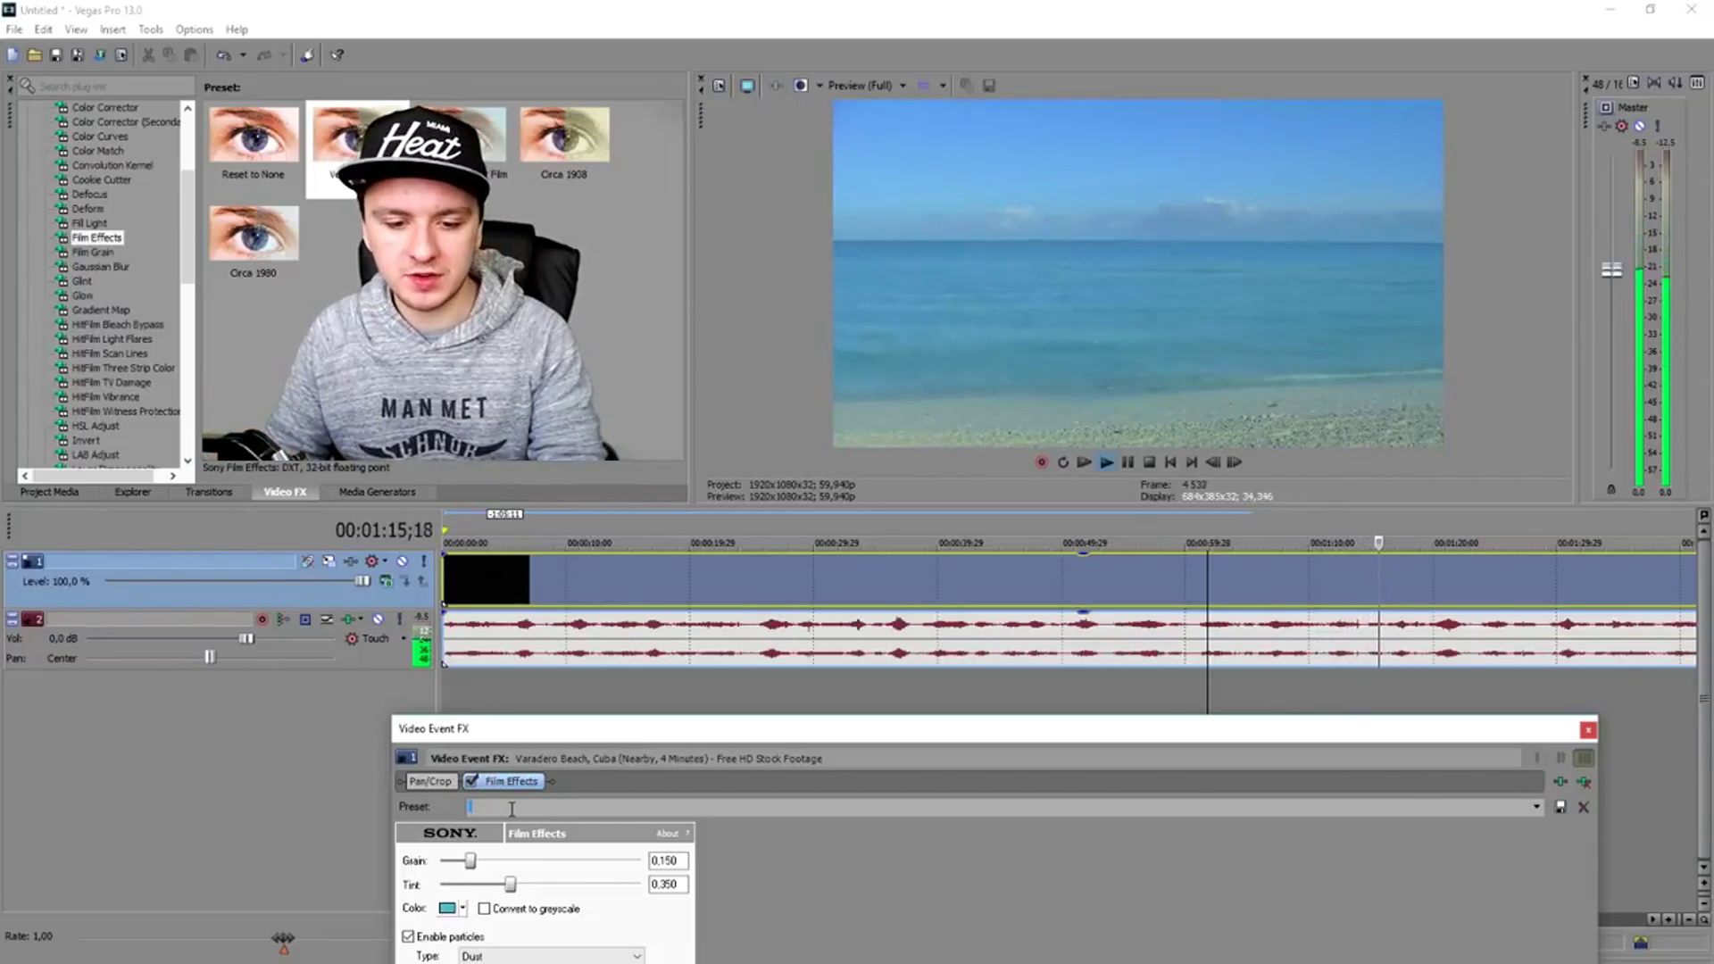
scroll(513, 809, down, 1)
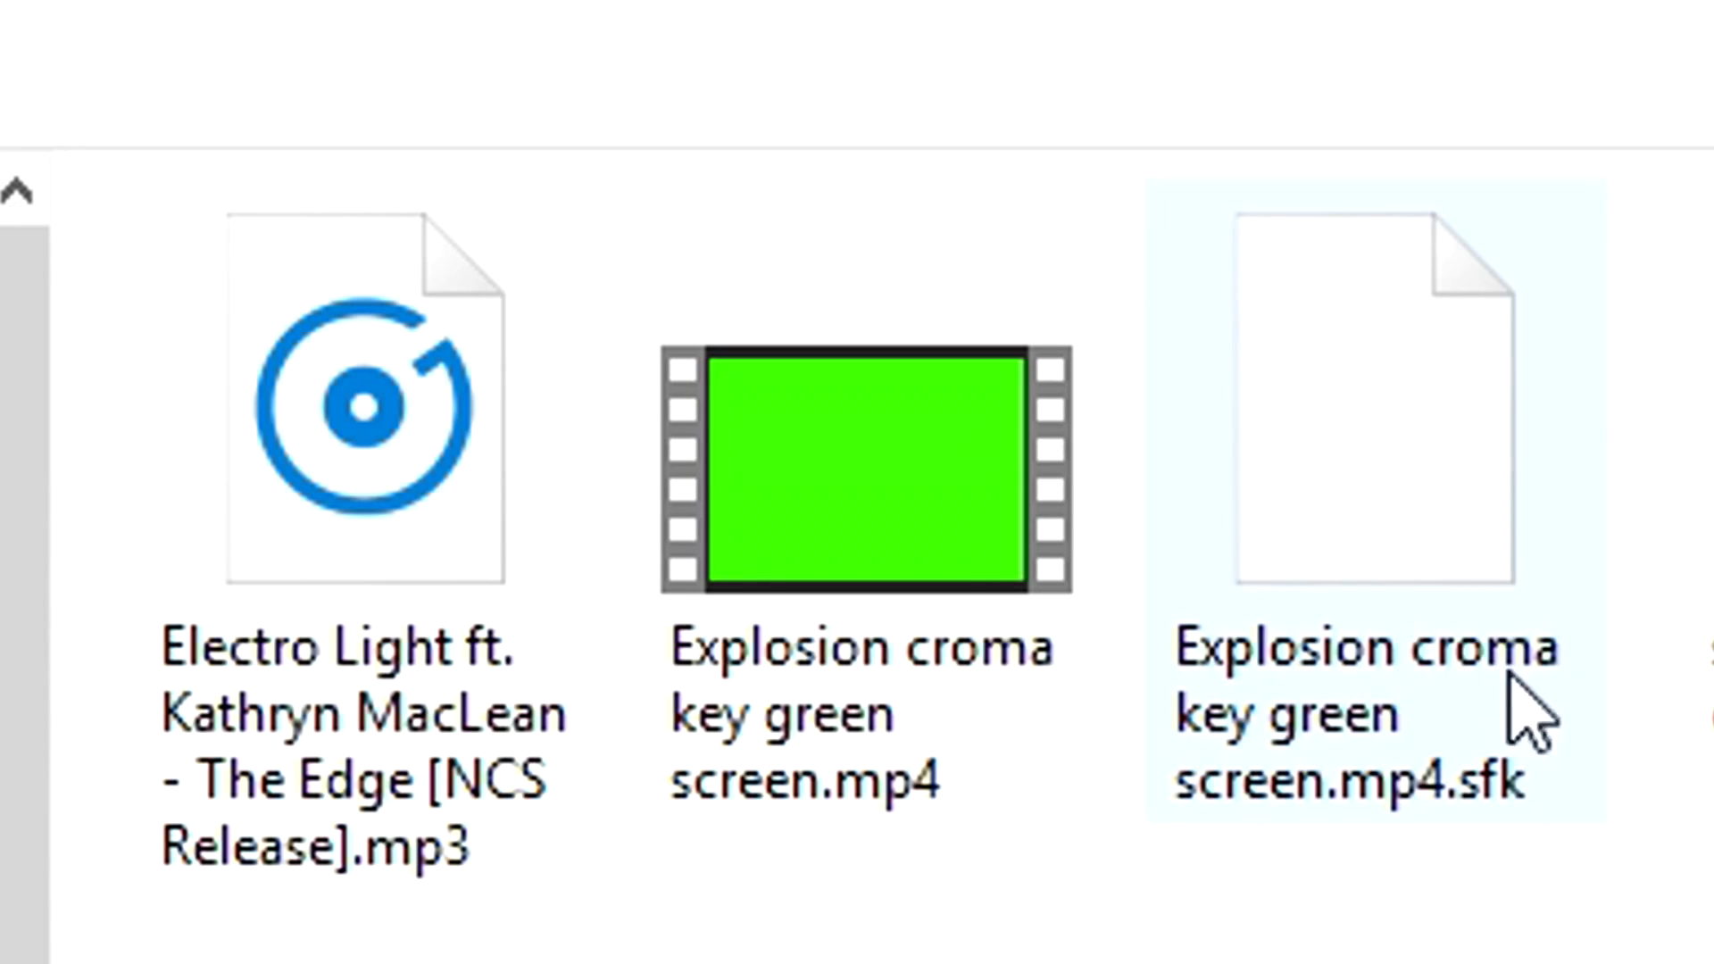
- Select Explosion croma key green screen.mp4, then shift the keyed explosion clip later on track 1
click(1060, 631)
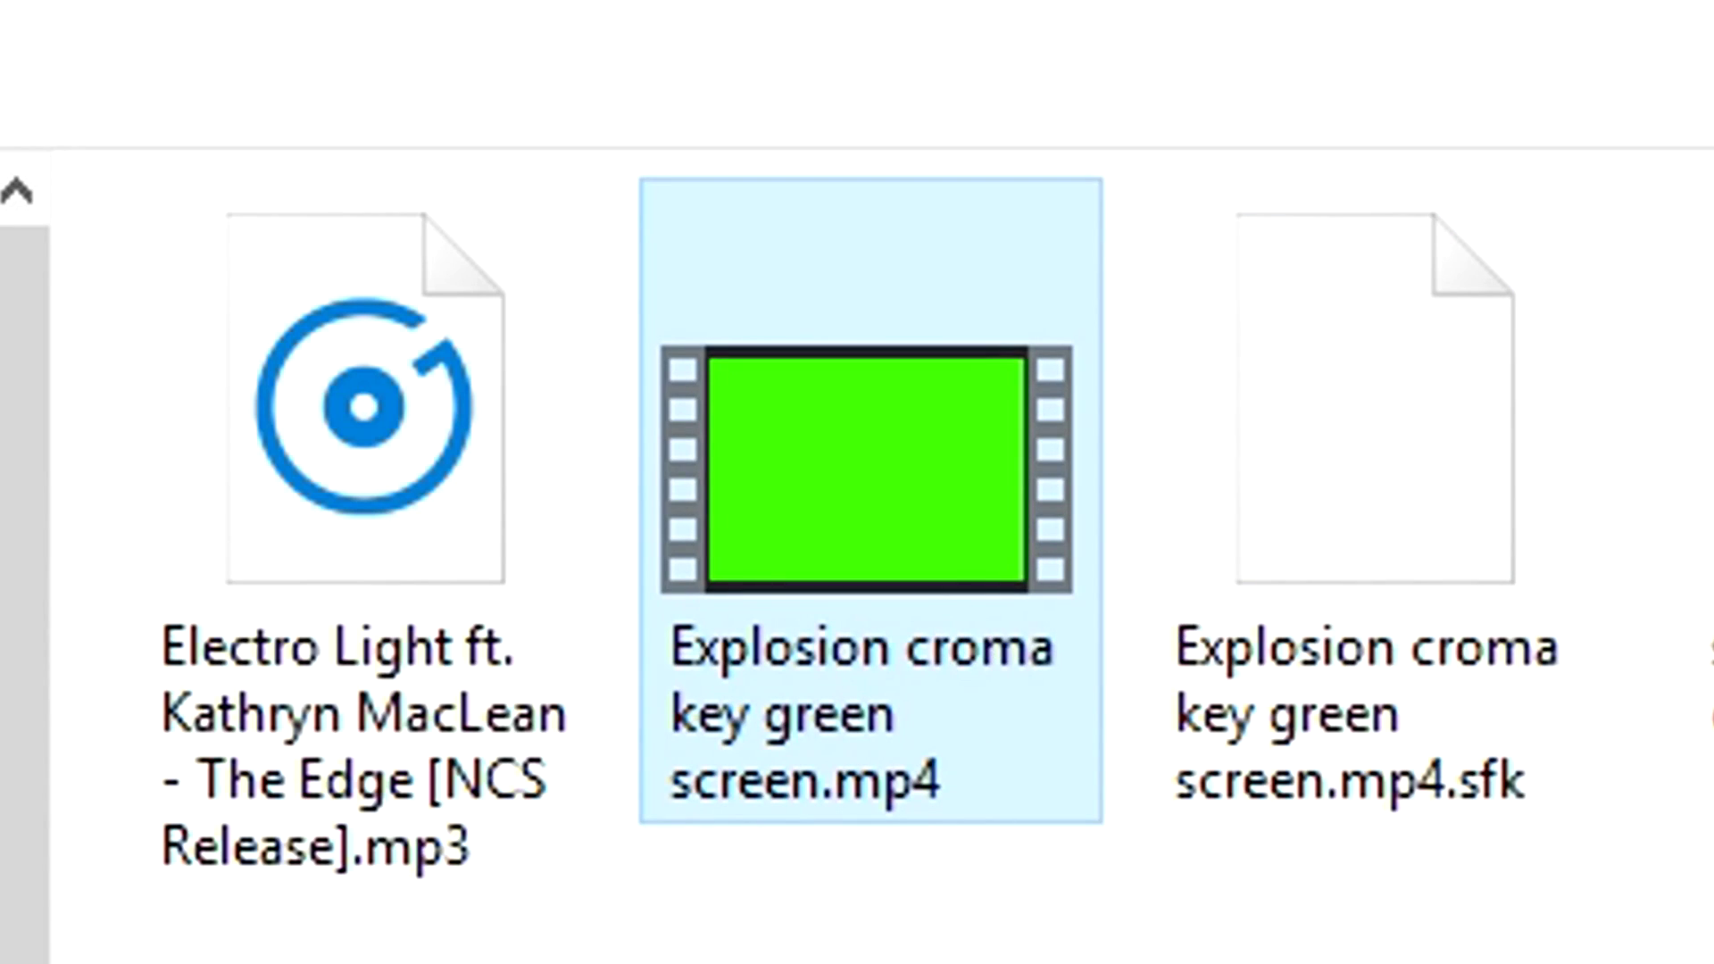
click(340, 743)
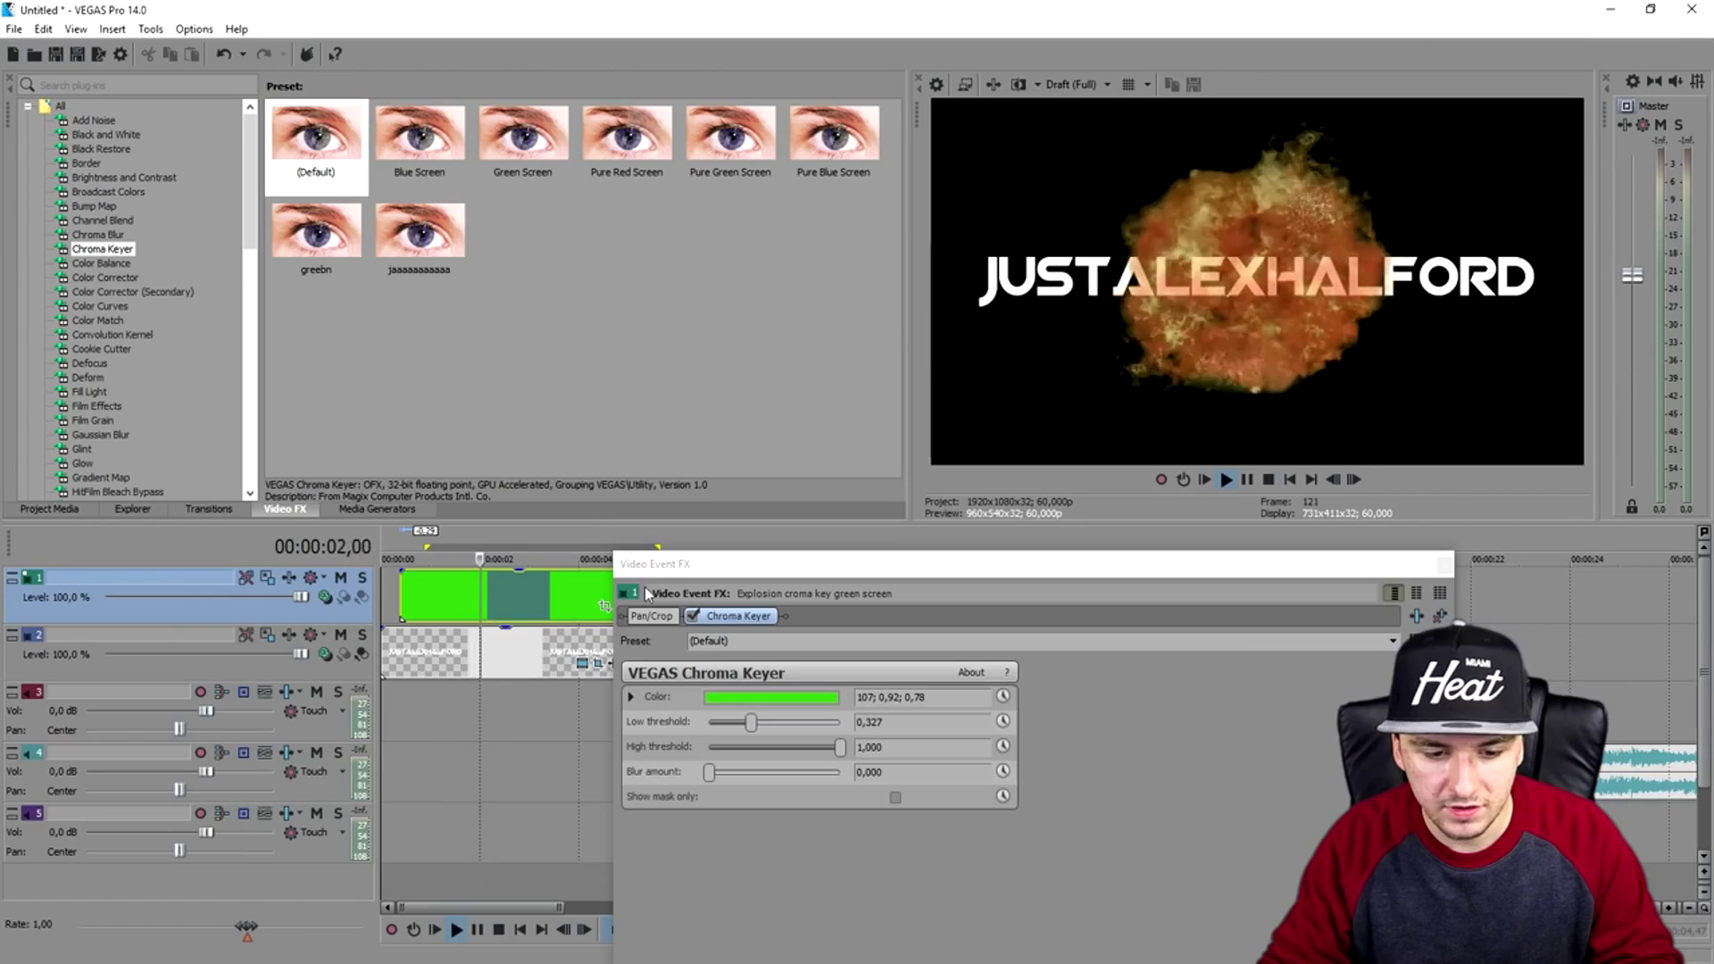
key(space)
drag(468, 592, 542, 592)
- Trim the explosion clip's start right up to where the blast begins
click(428, 554)
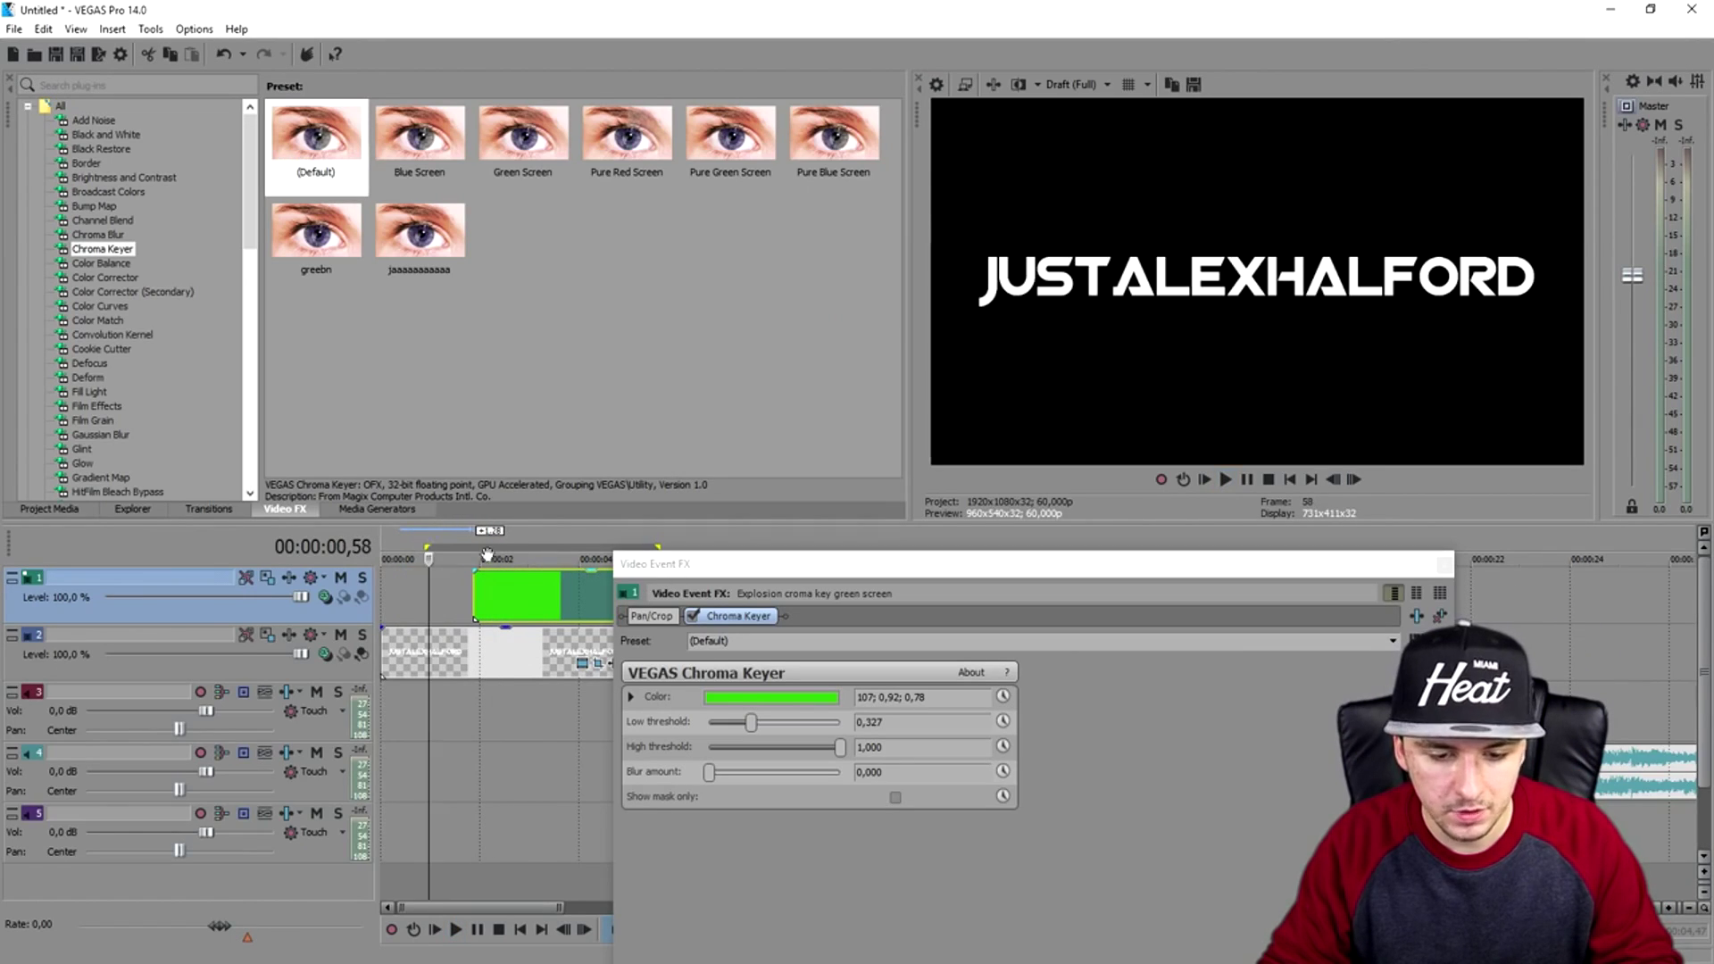
scroll(429, 589, up, 2)
drag(866, 568, 791, 751)
scroll(612, 551, up, 2)
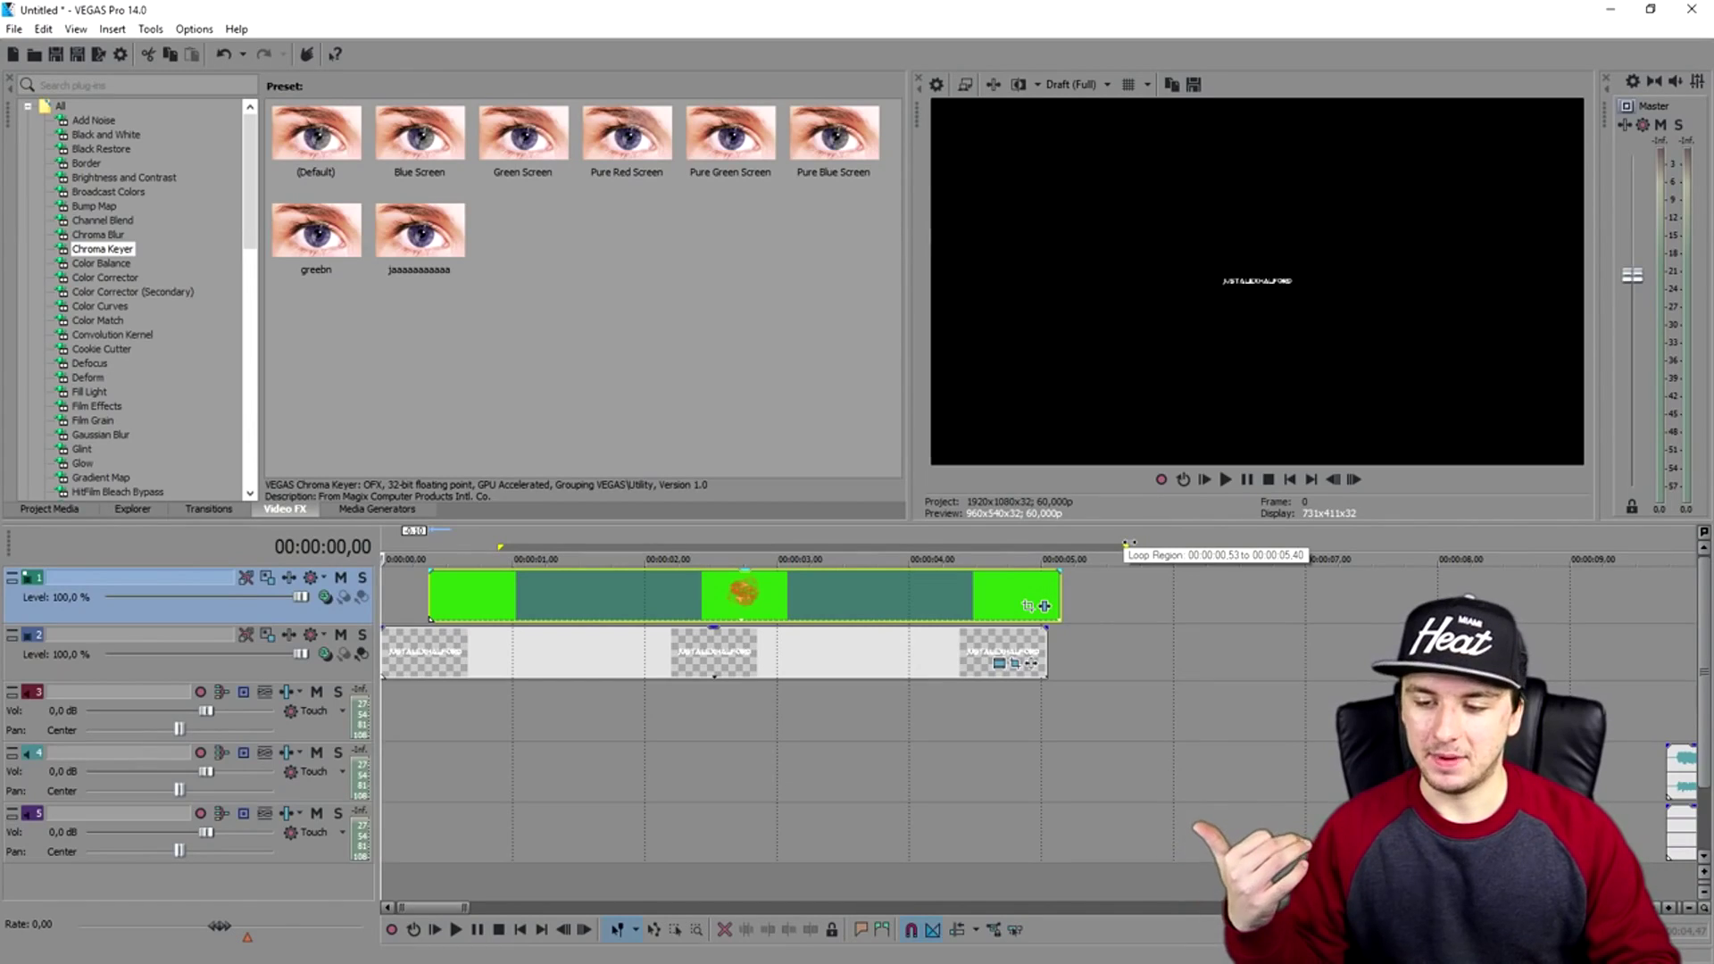
scroll(799, 661, up, 2)
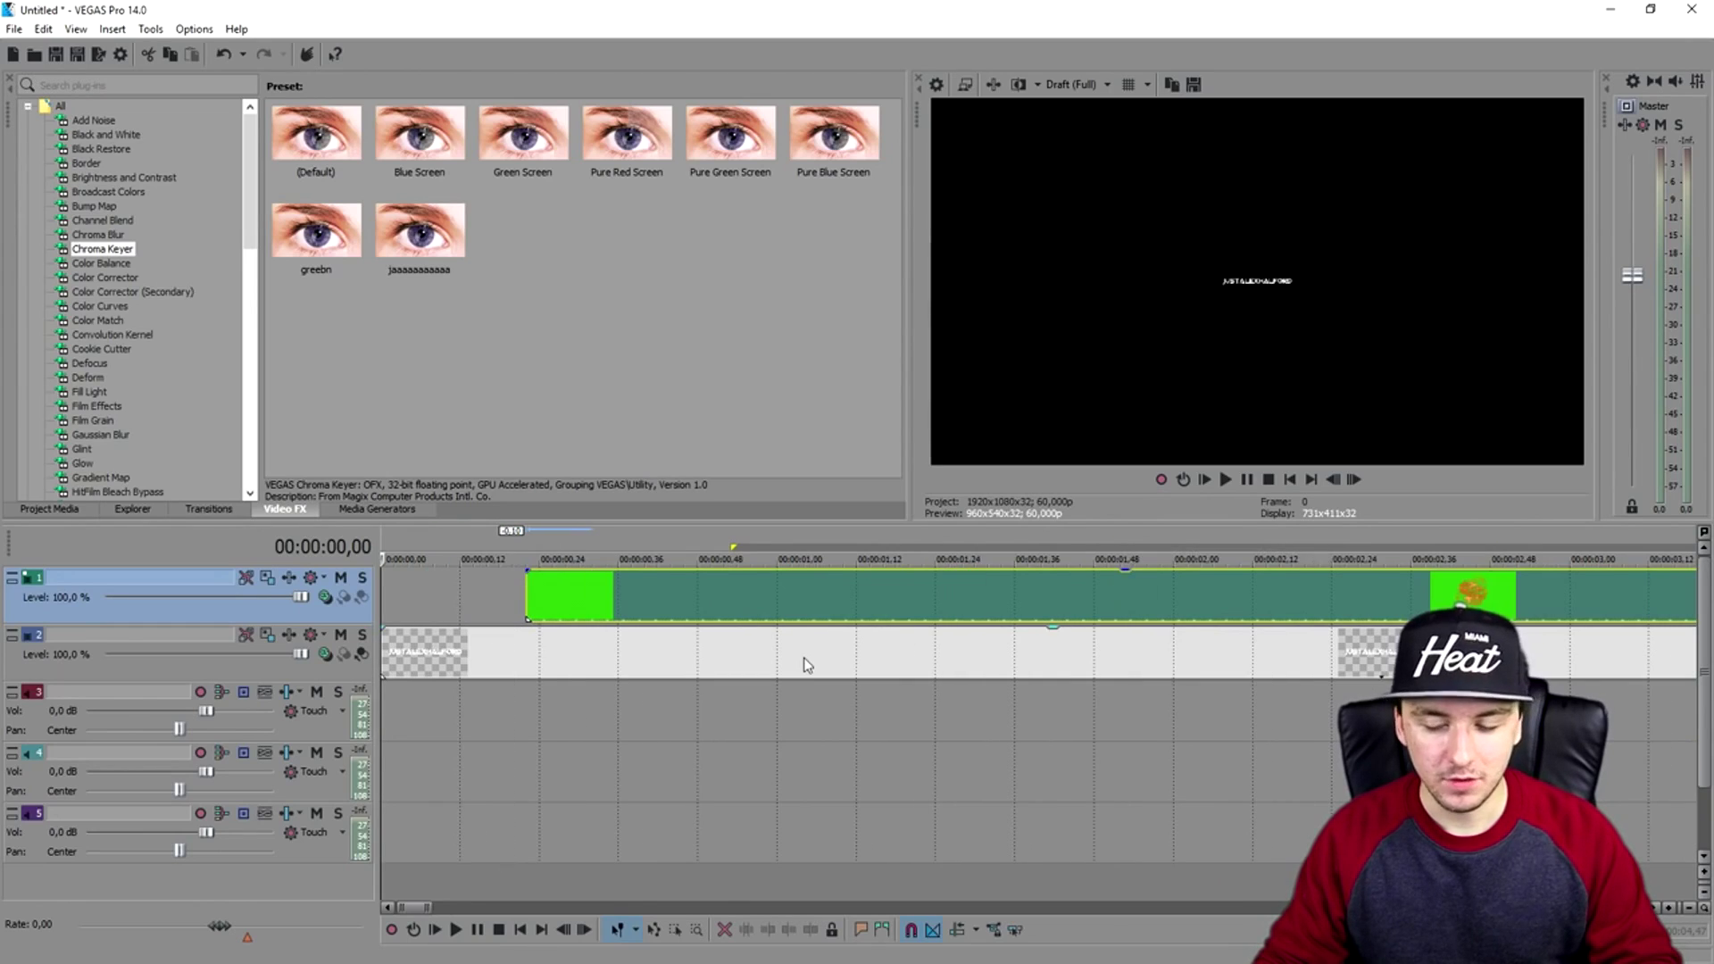
click(527, 587)
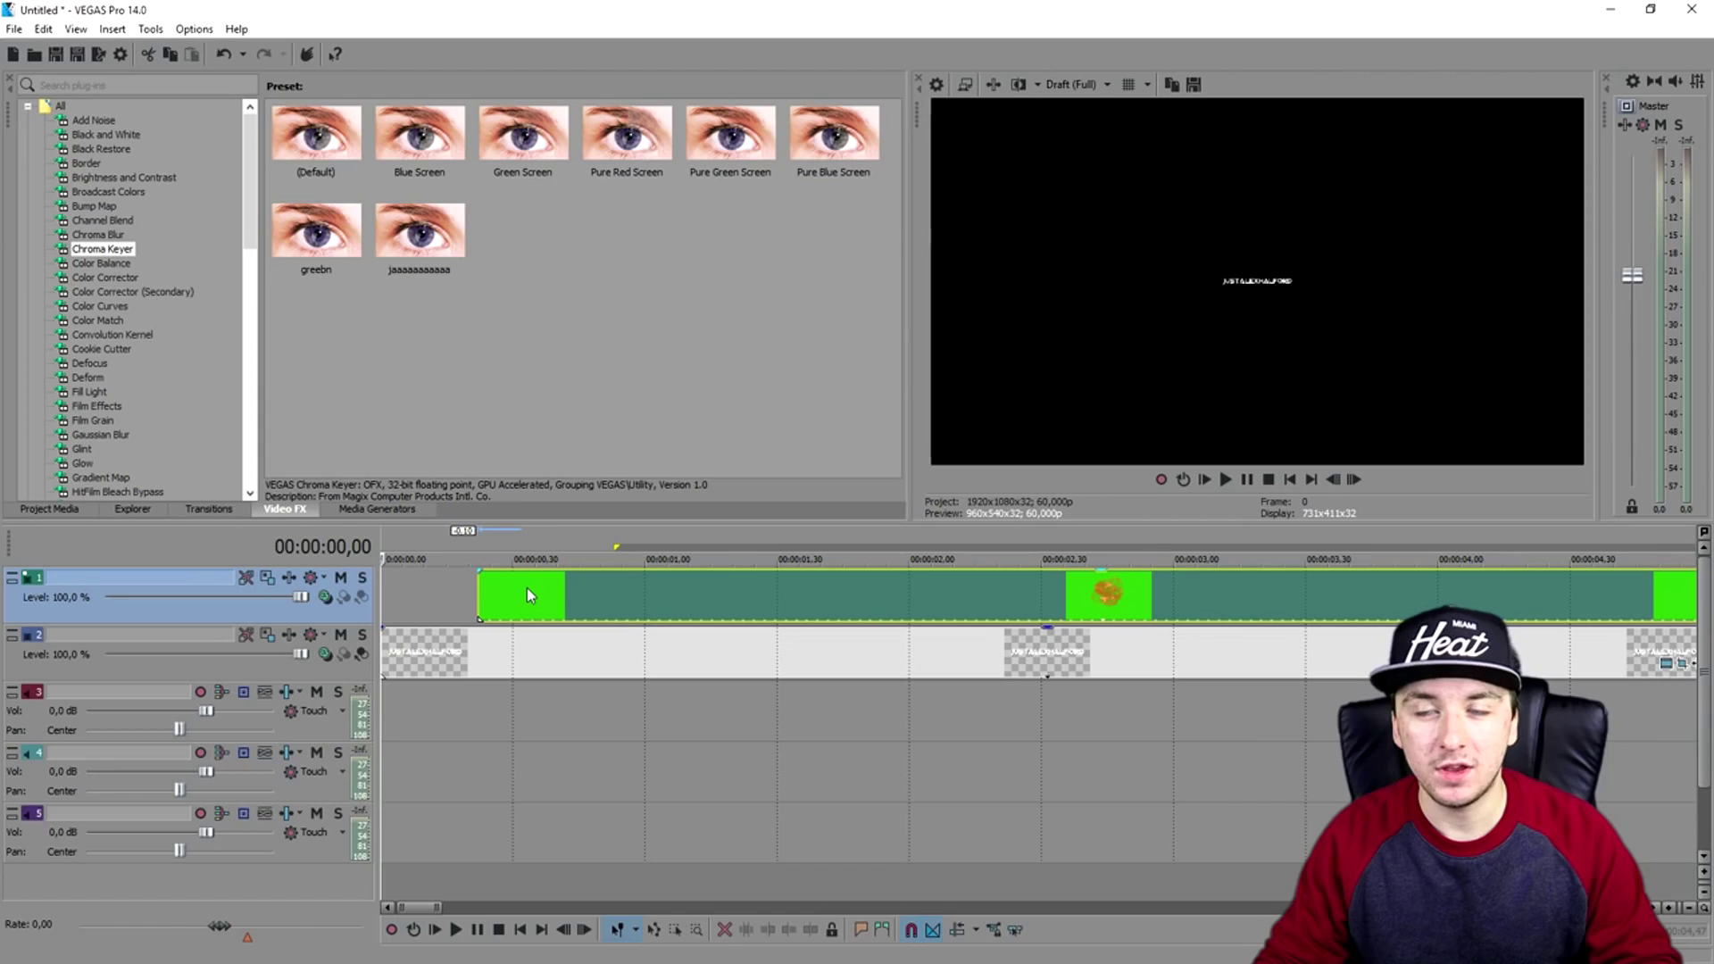
mouse_move(526, 587)
mouse_down()
mouse_move(593, 600)
mouse_move(557, 600)
mouse_up()
scroll(548, 597, up, 2)
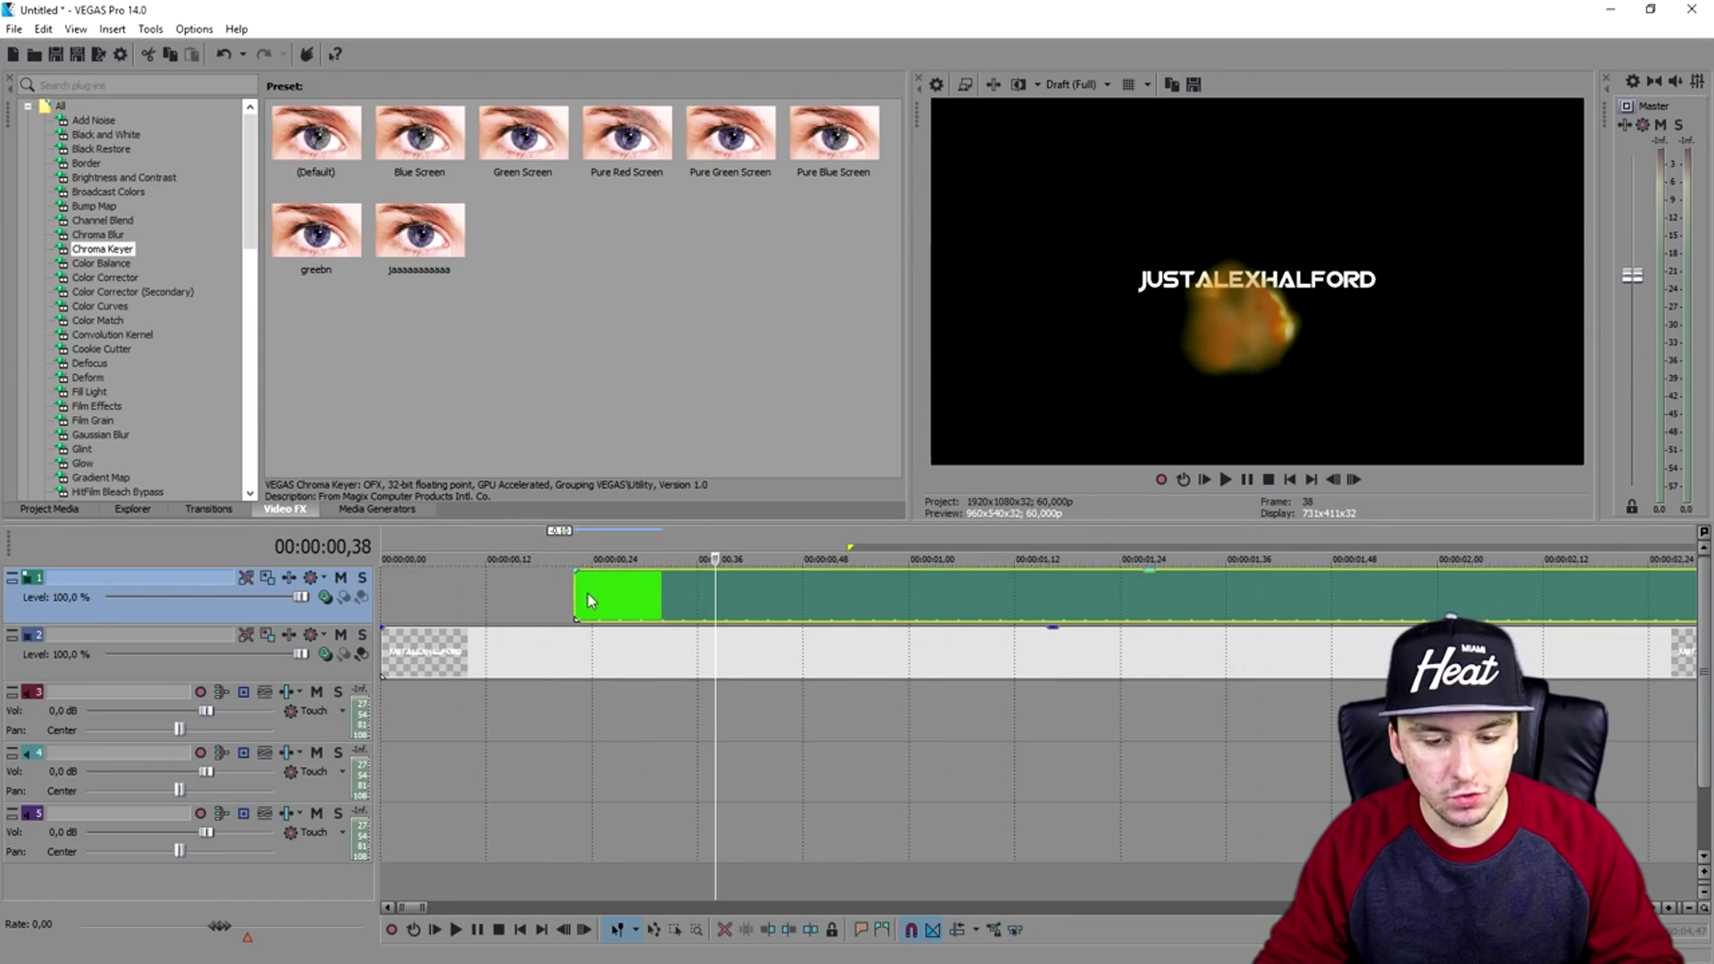
drag(576, 587, 696, 600)
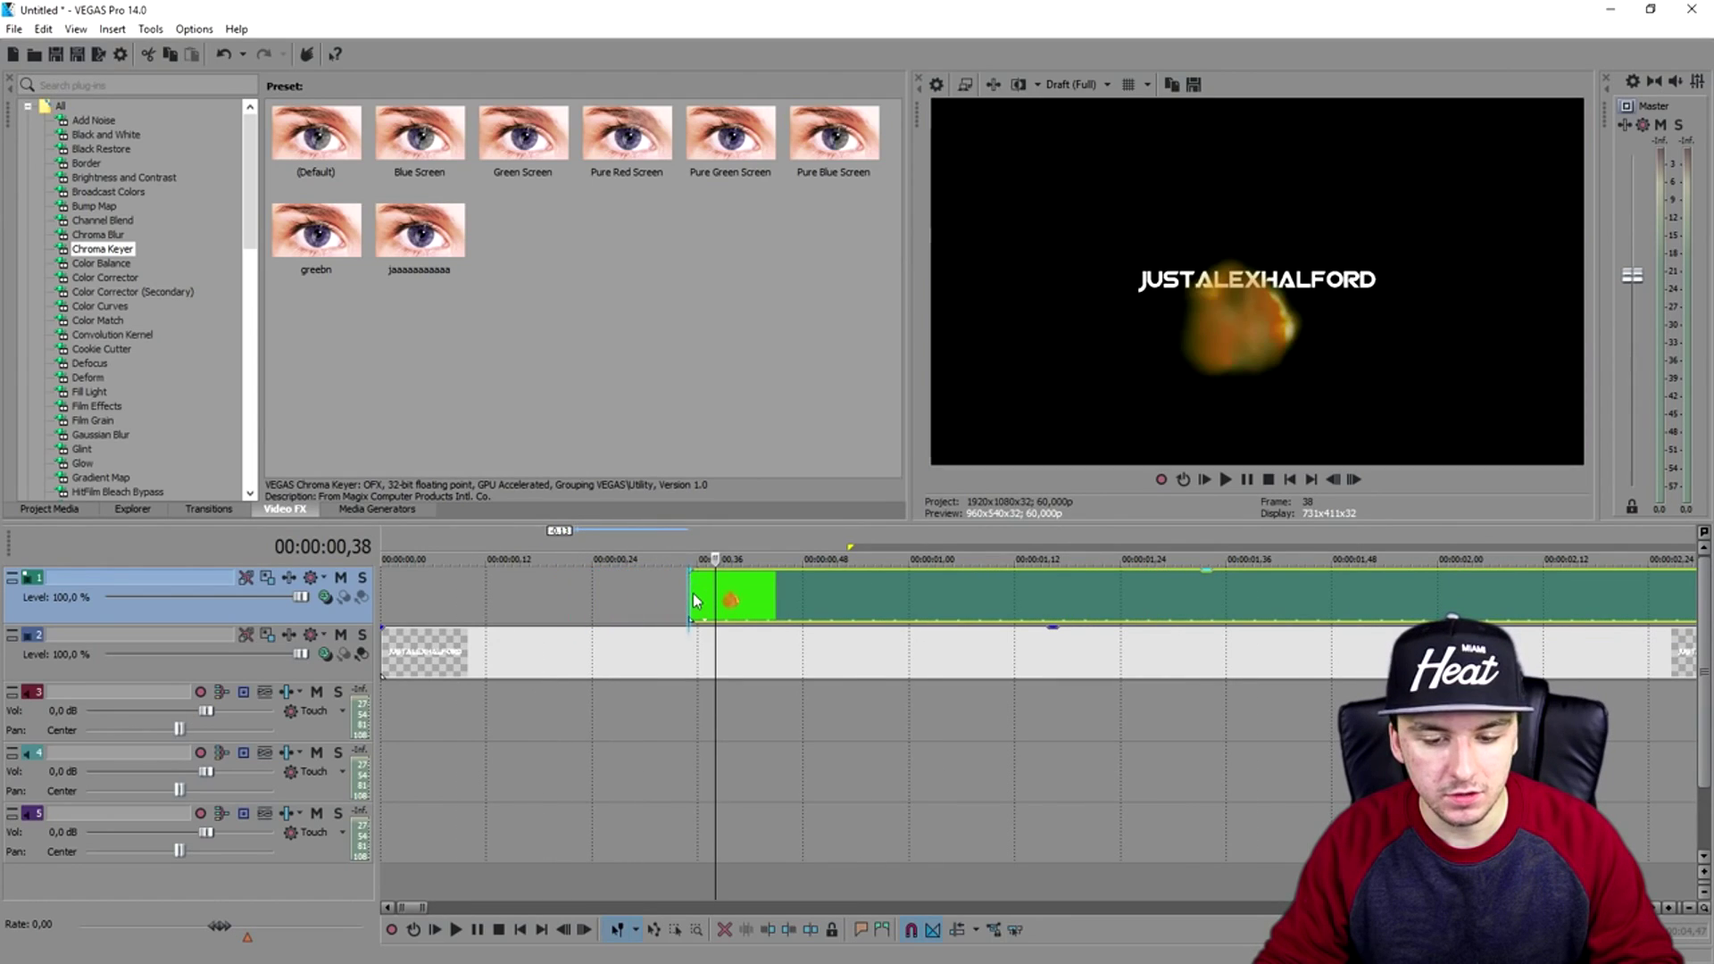
- Play back the trimmed explosion and intro, leaving the playhead at 00:00:01,41
click(697, 600)
key(space)
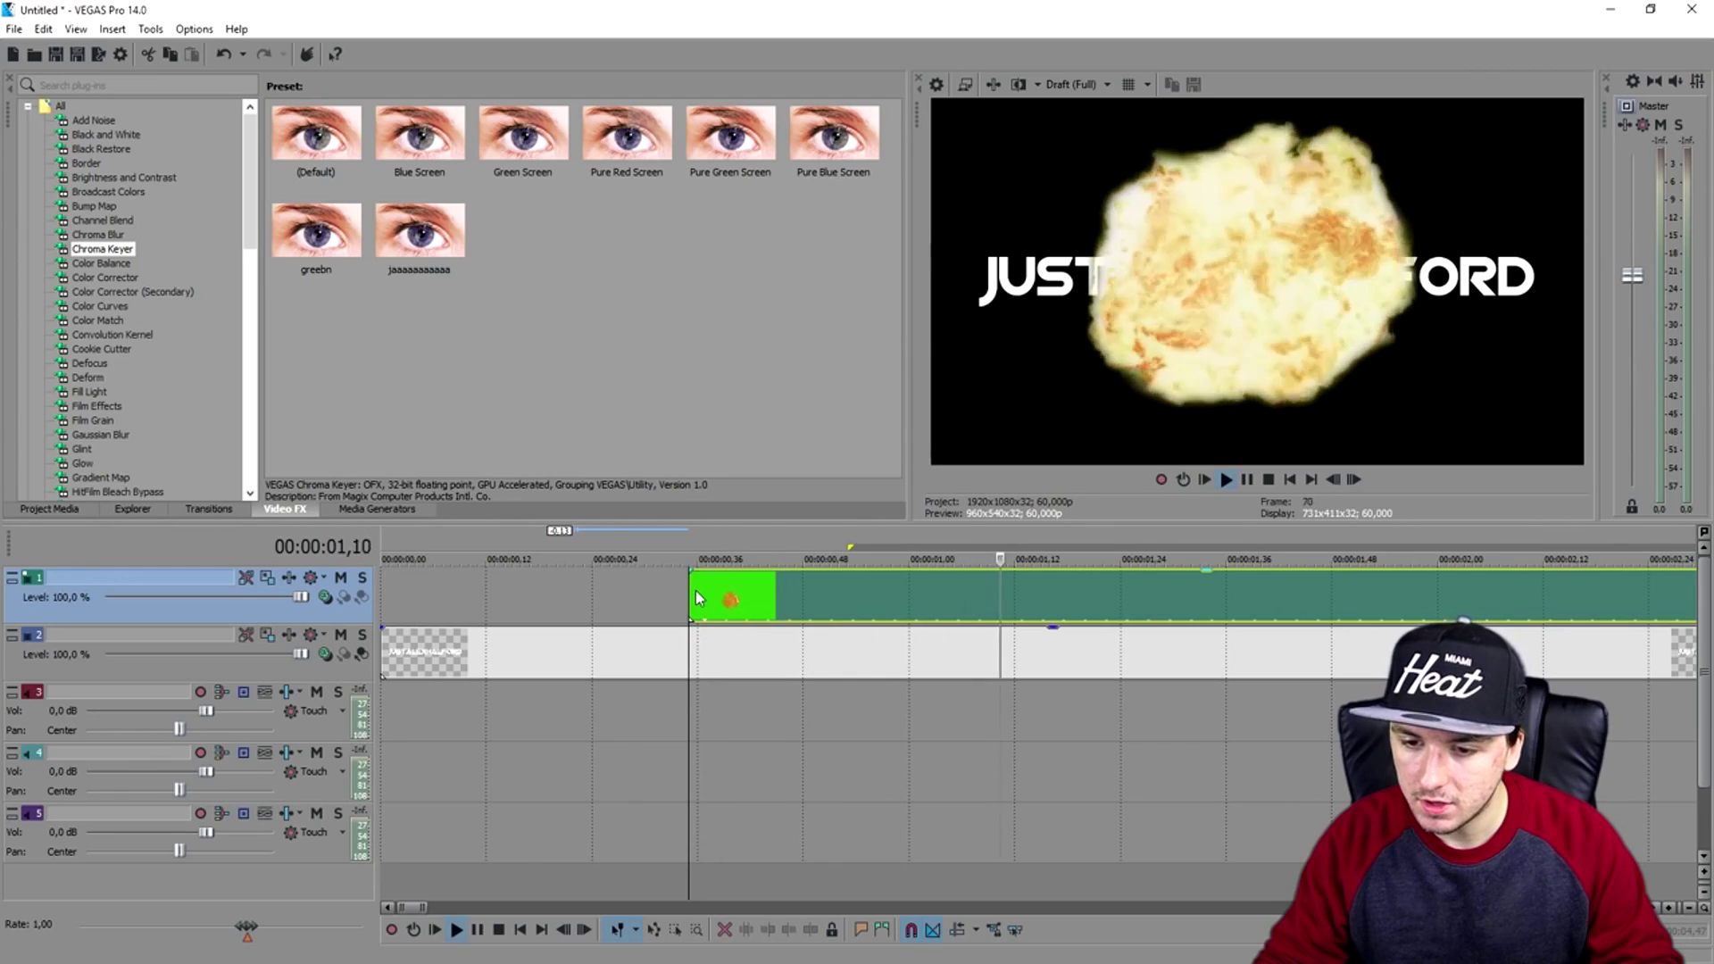
key(space)
click(1293, 480)
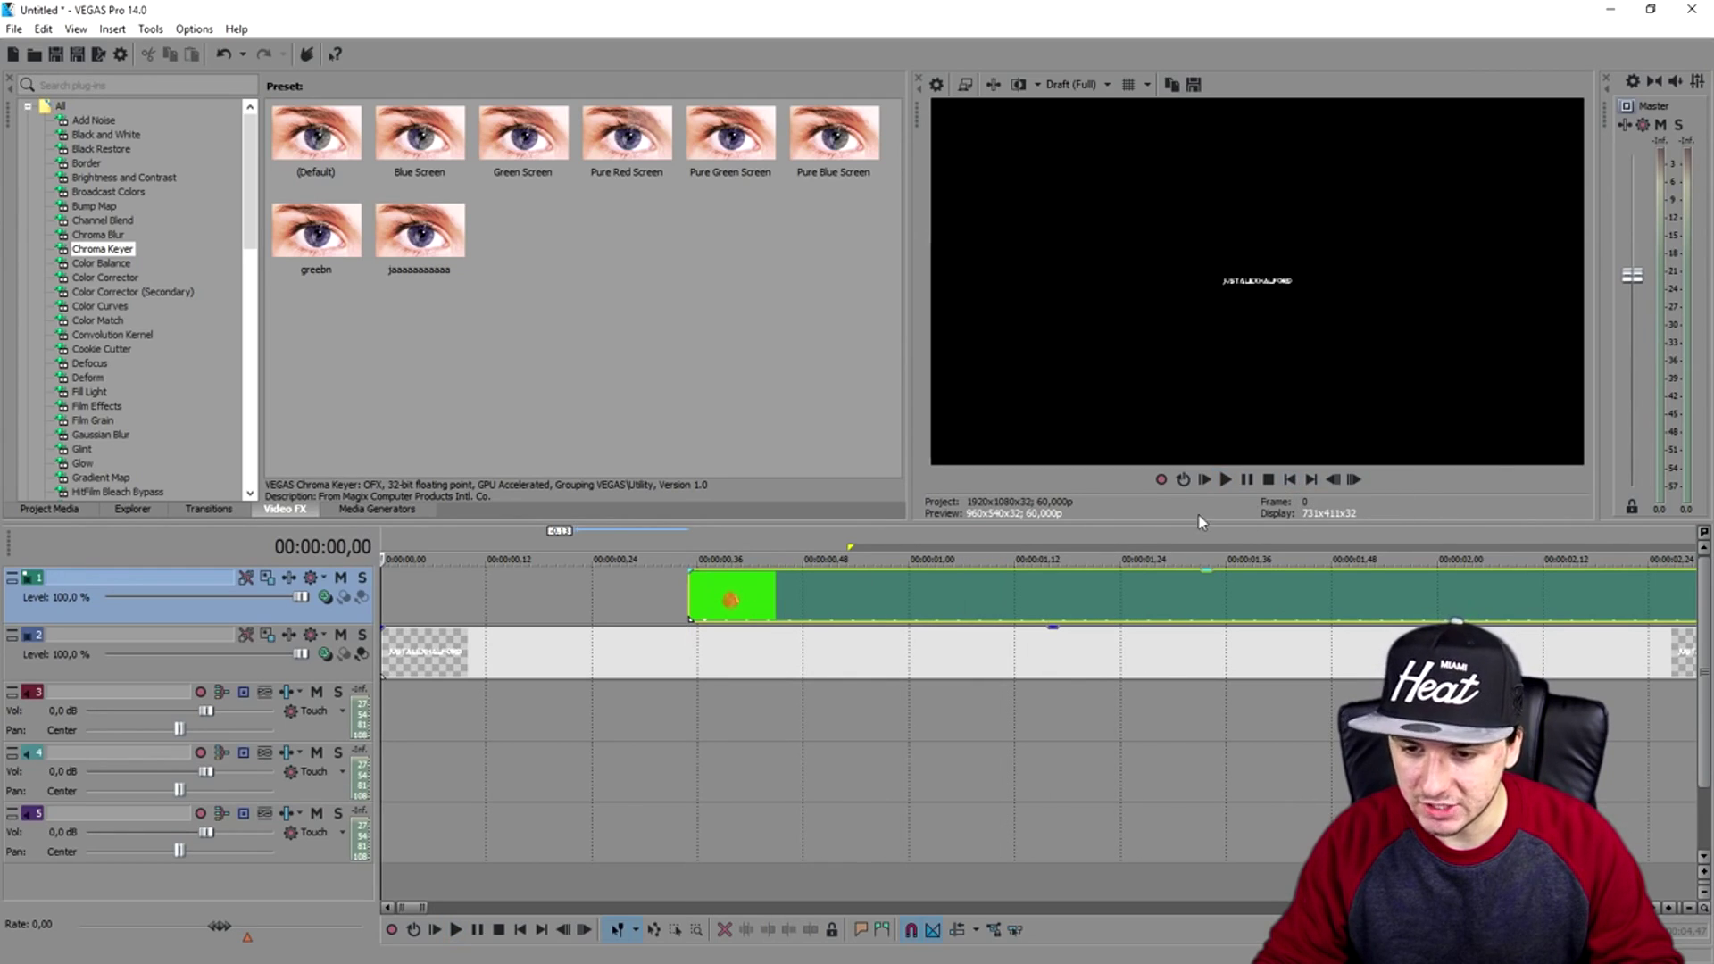
scroll(993, 581, up, 2)
key(space)
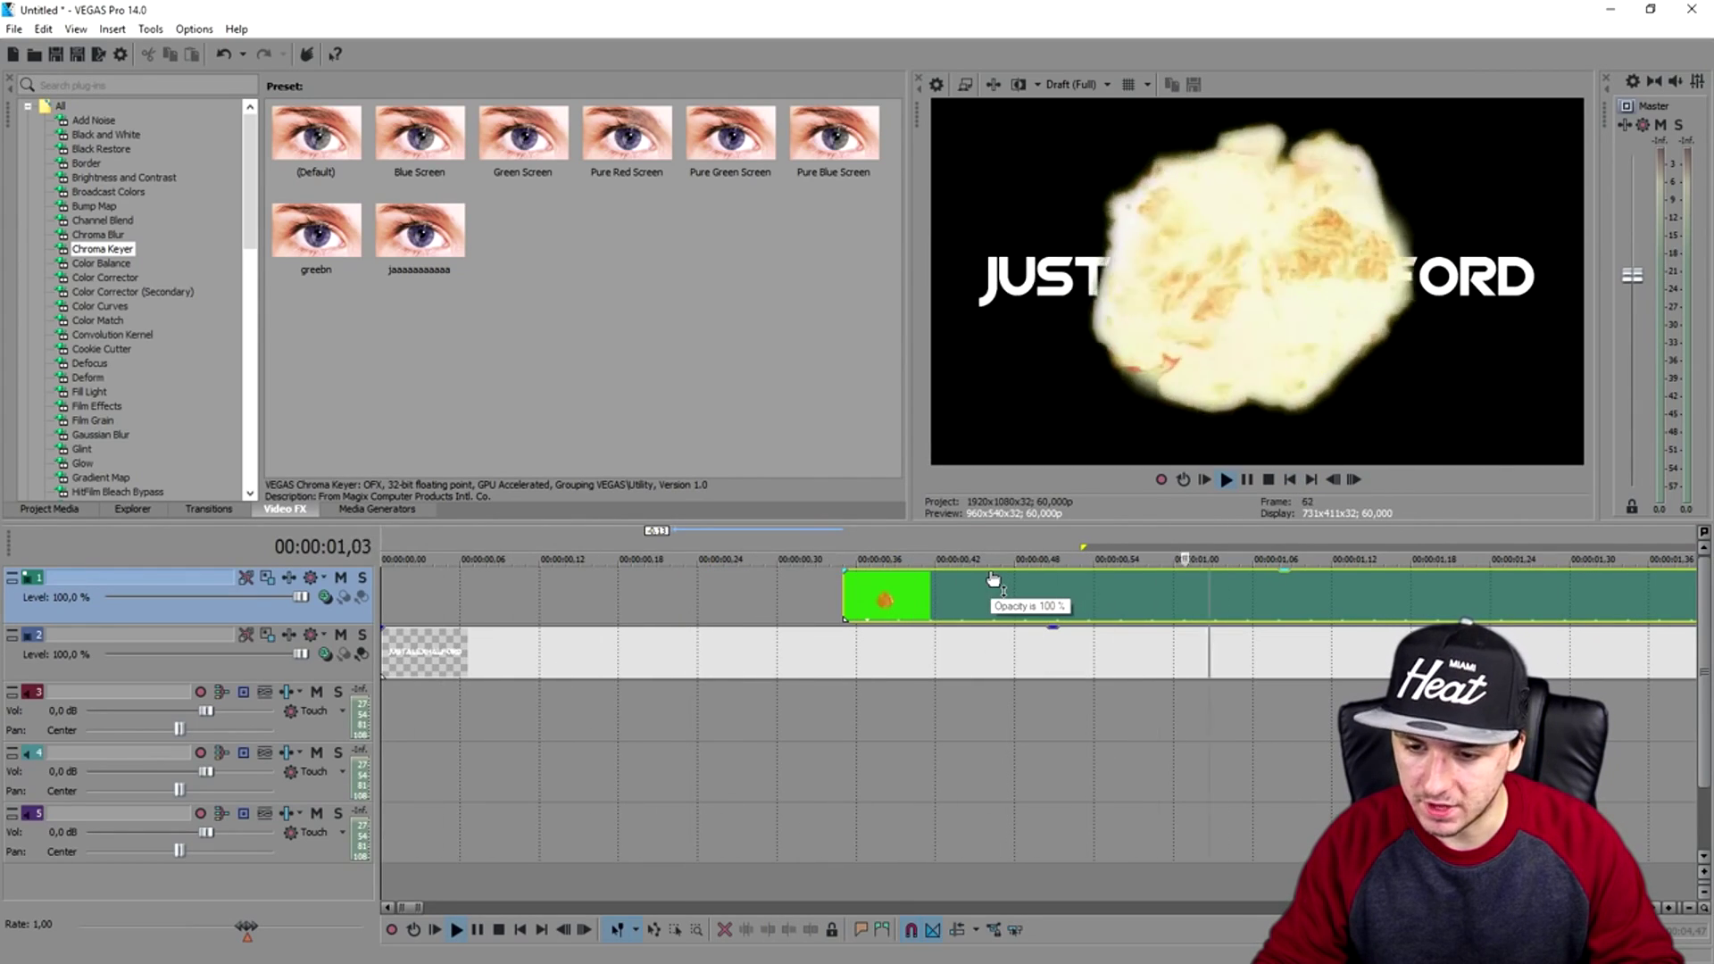
scroll(1007, 594, down, 4)
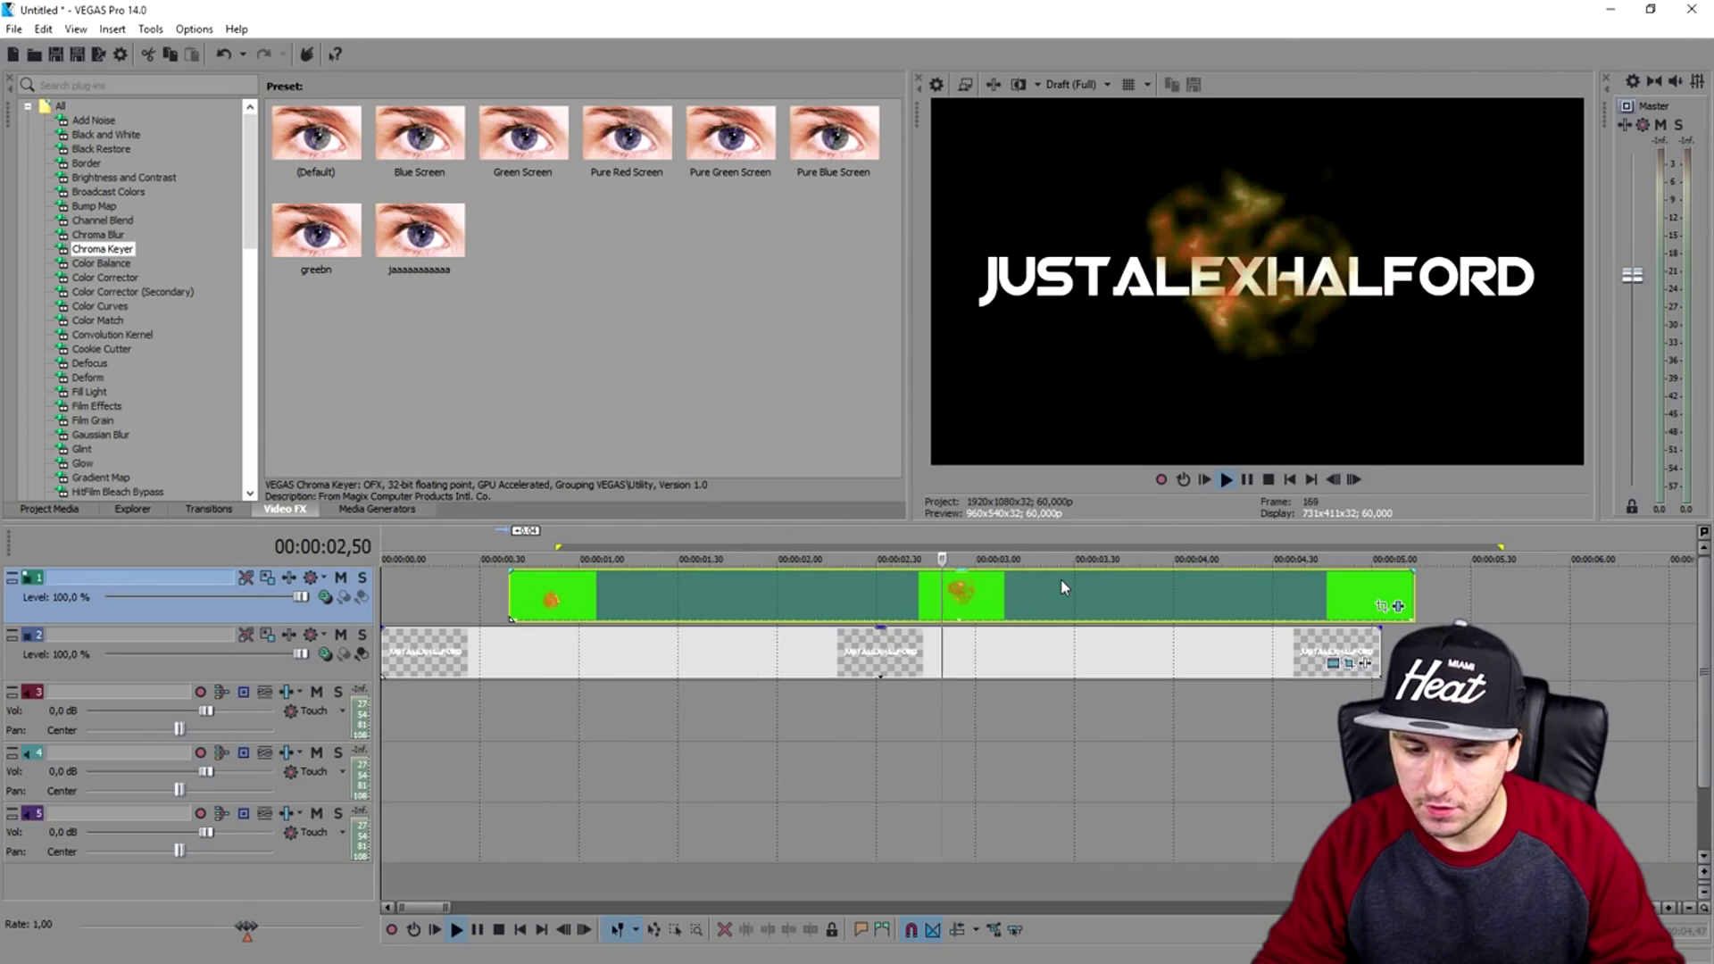
key(space)
click(646, 582)
click(712, 589)
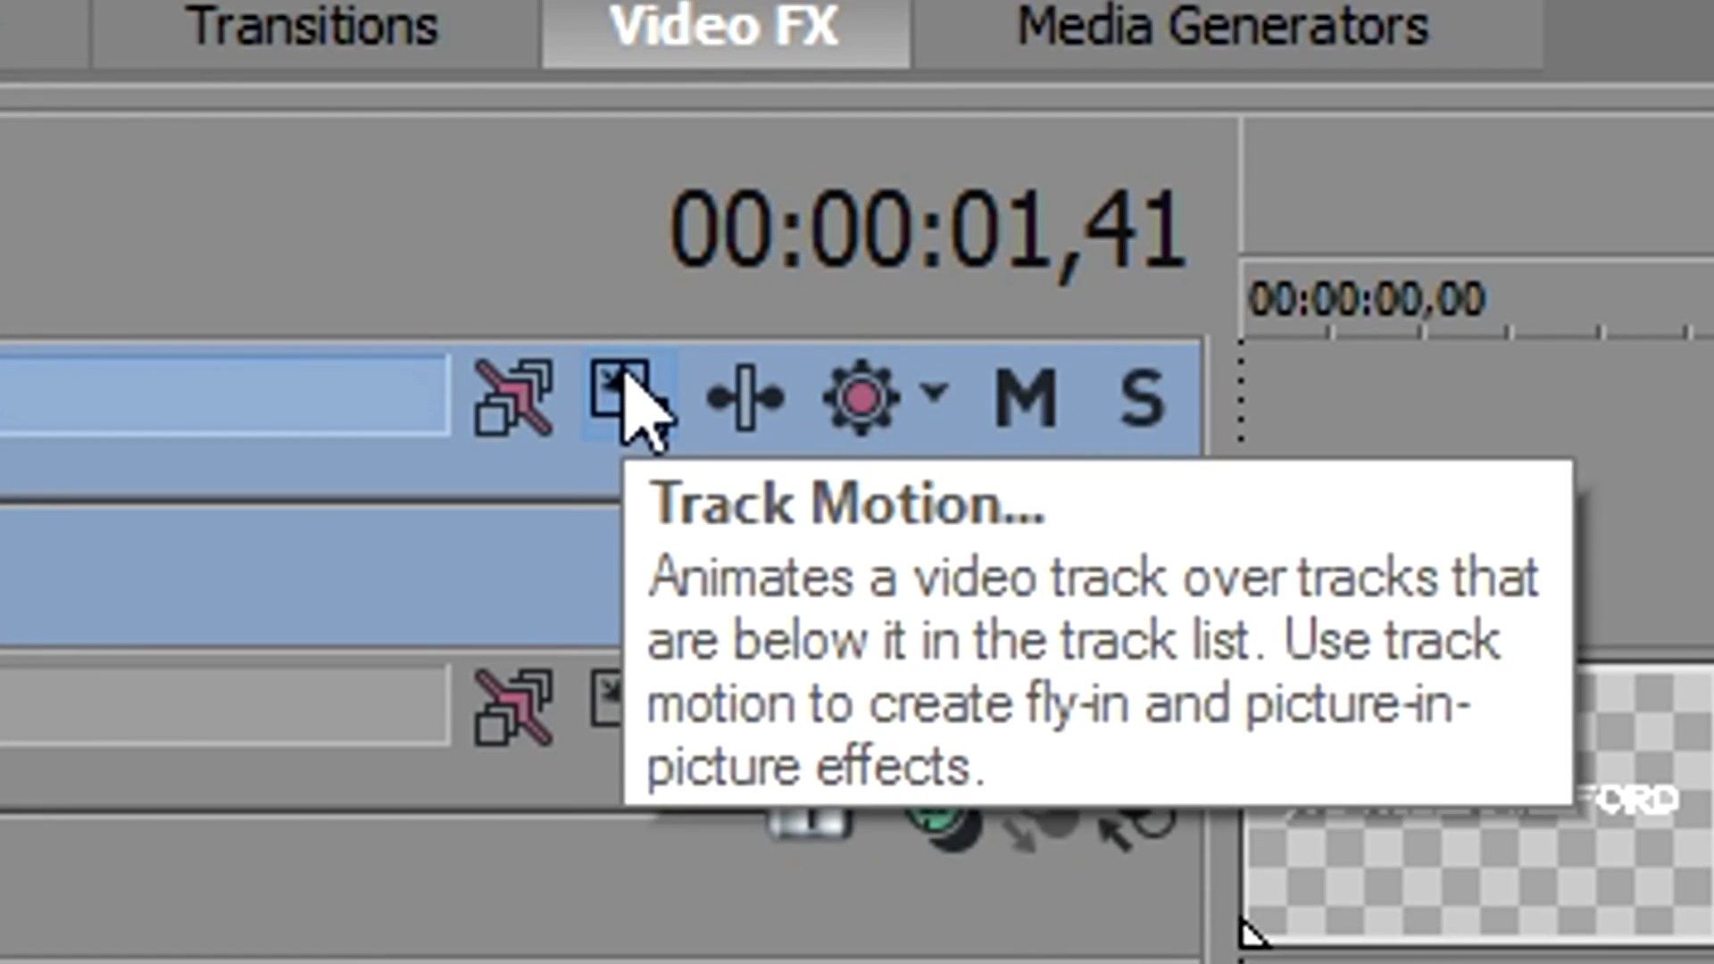
- Shift track 1's frame position in its Track Motion settings
click(618, 392)
drag(919, 183, 865, 395)
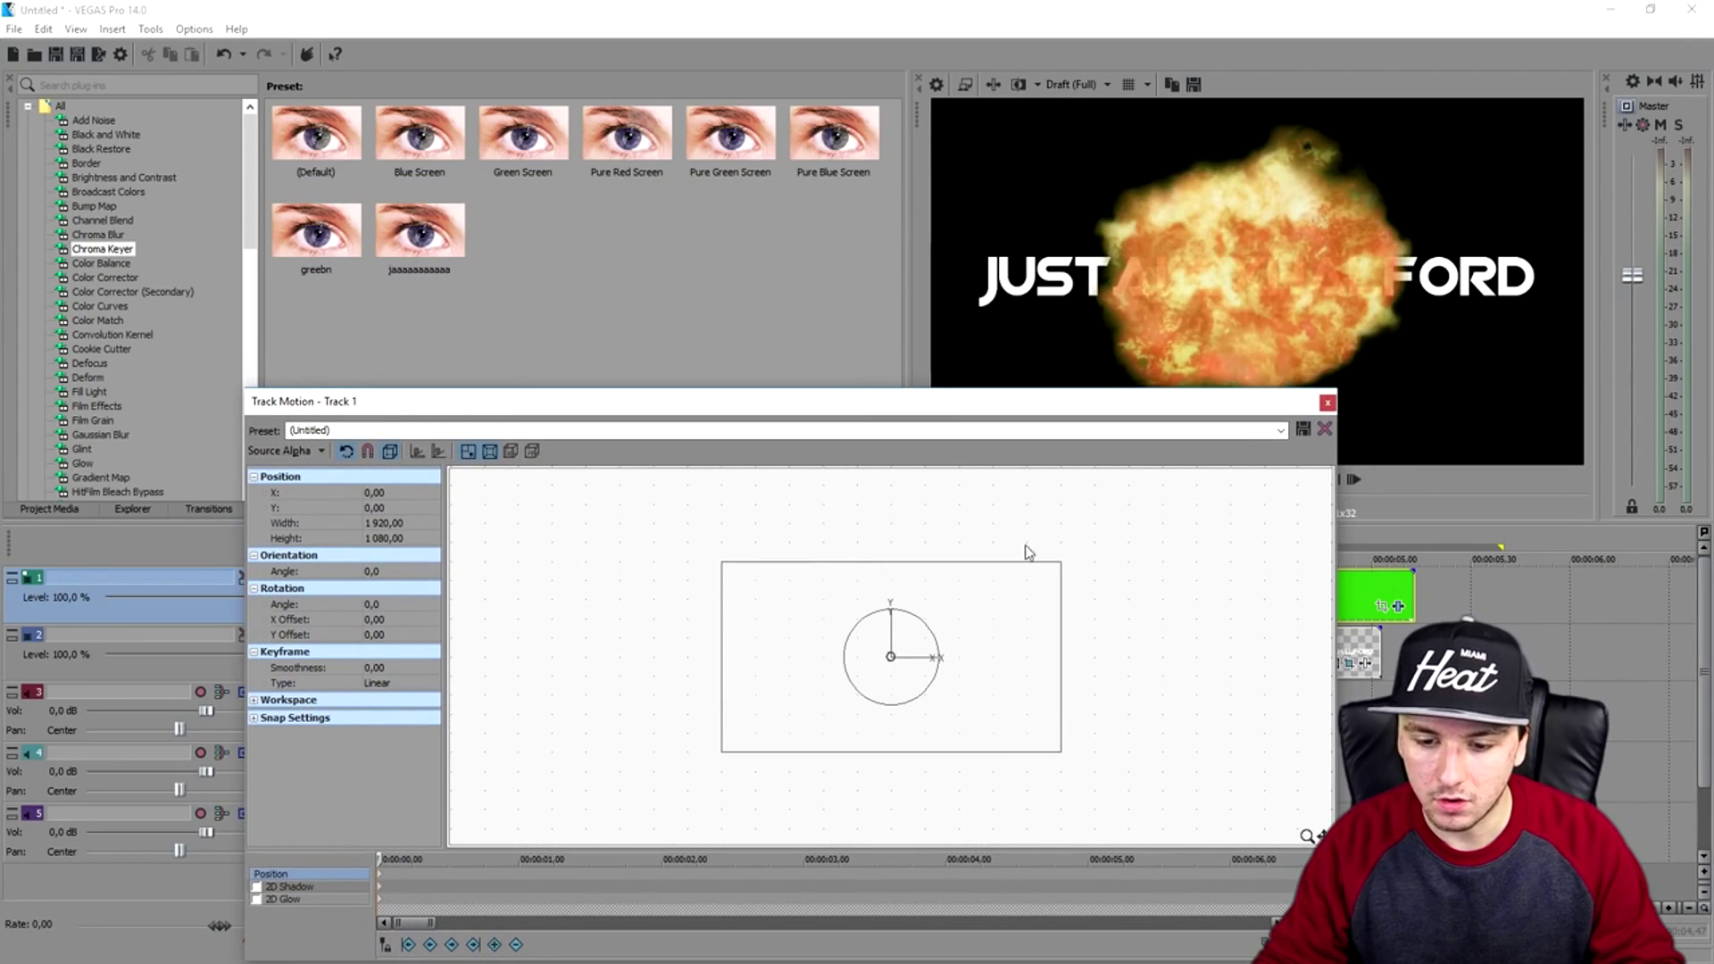
drag(1059, 566, 1102, 540)
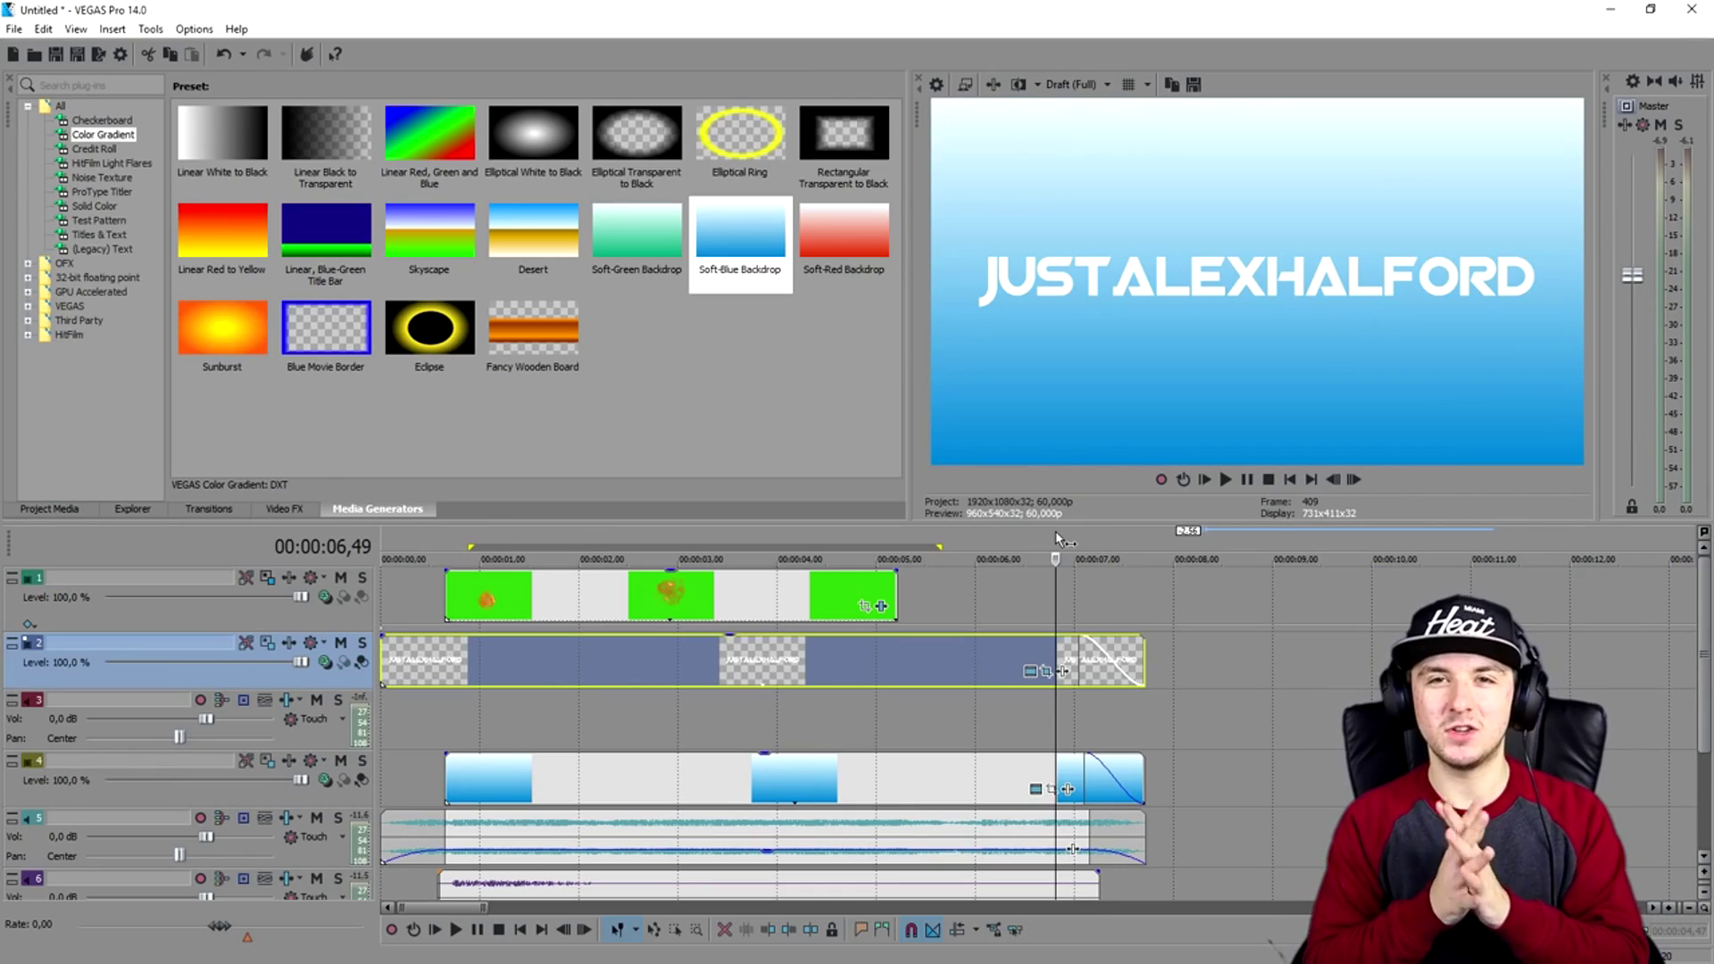